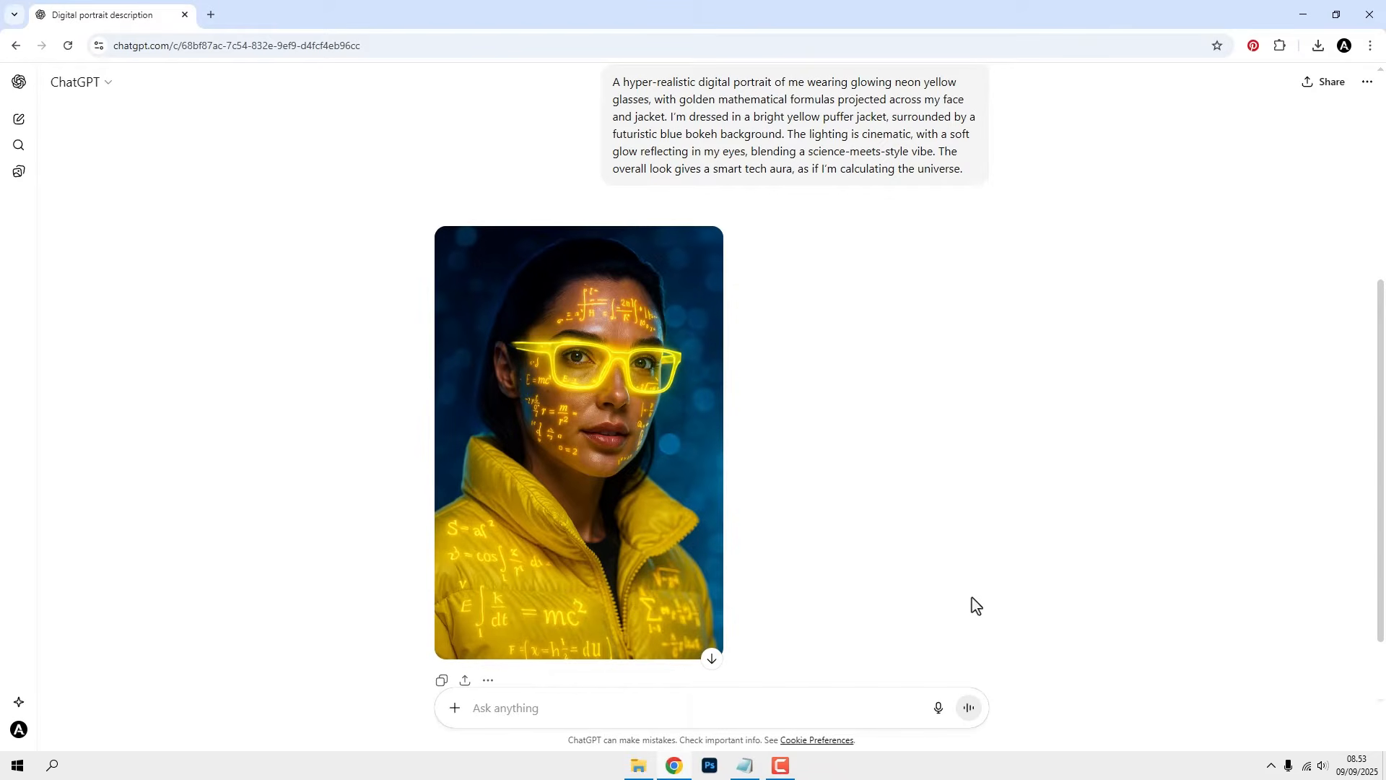
# View the generated neon-glasses portrait enlarged and return to the chat.
pyautogui.click(599, 458)
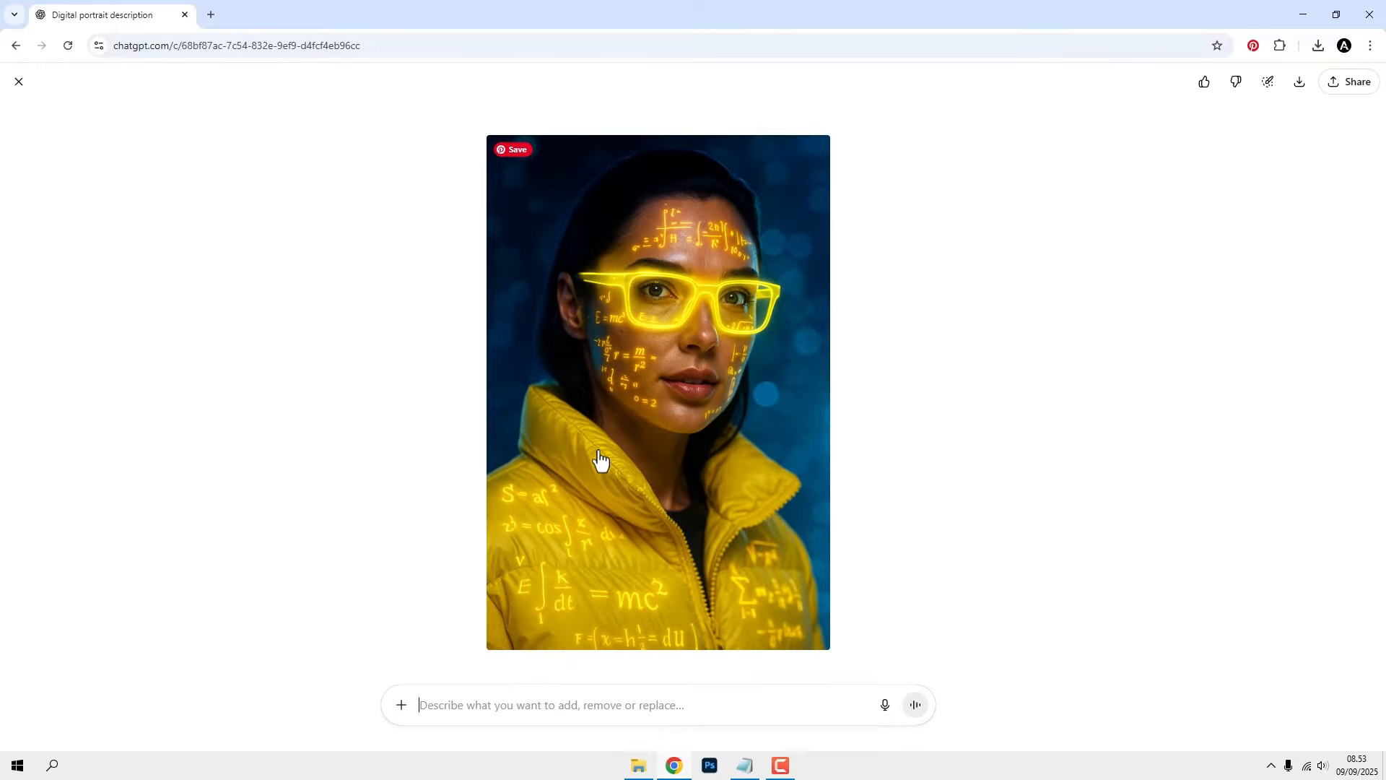
pyautogui.click(19, 82)
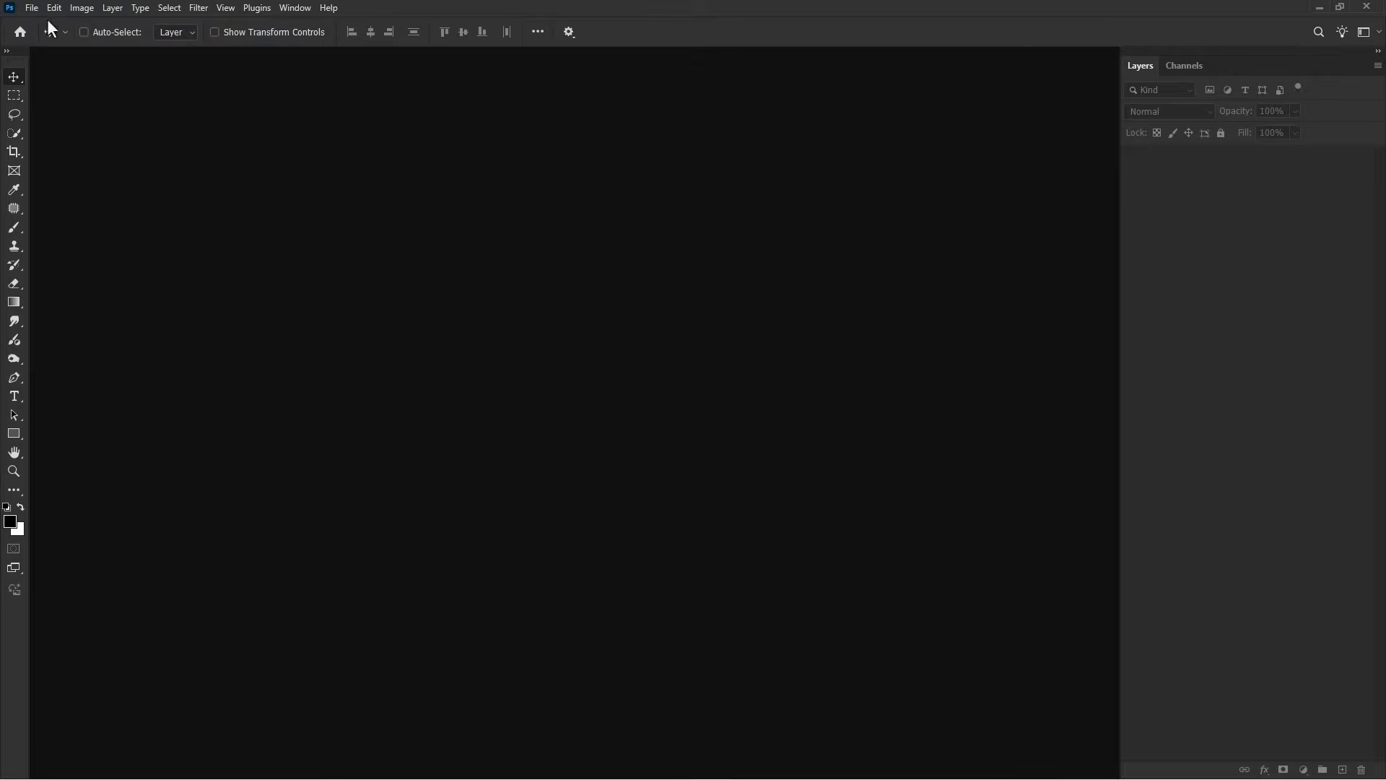
# Switch to Photoshop and open the image "ChatGPT Image Sep 9, 2025, 08_53_46 AM.png".
pyautogui.click(32, 9)
pyautogui.click(62, 39)
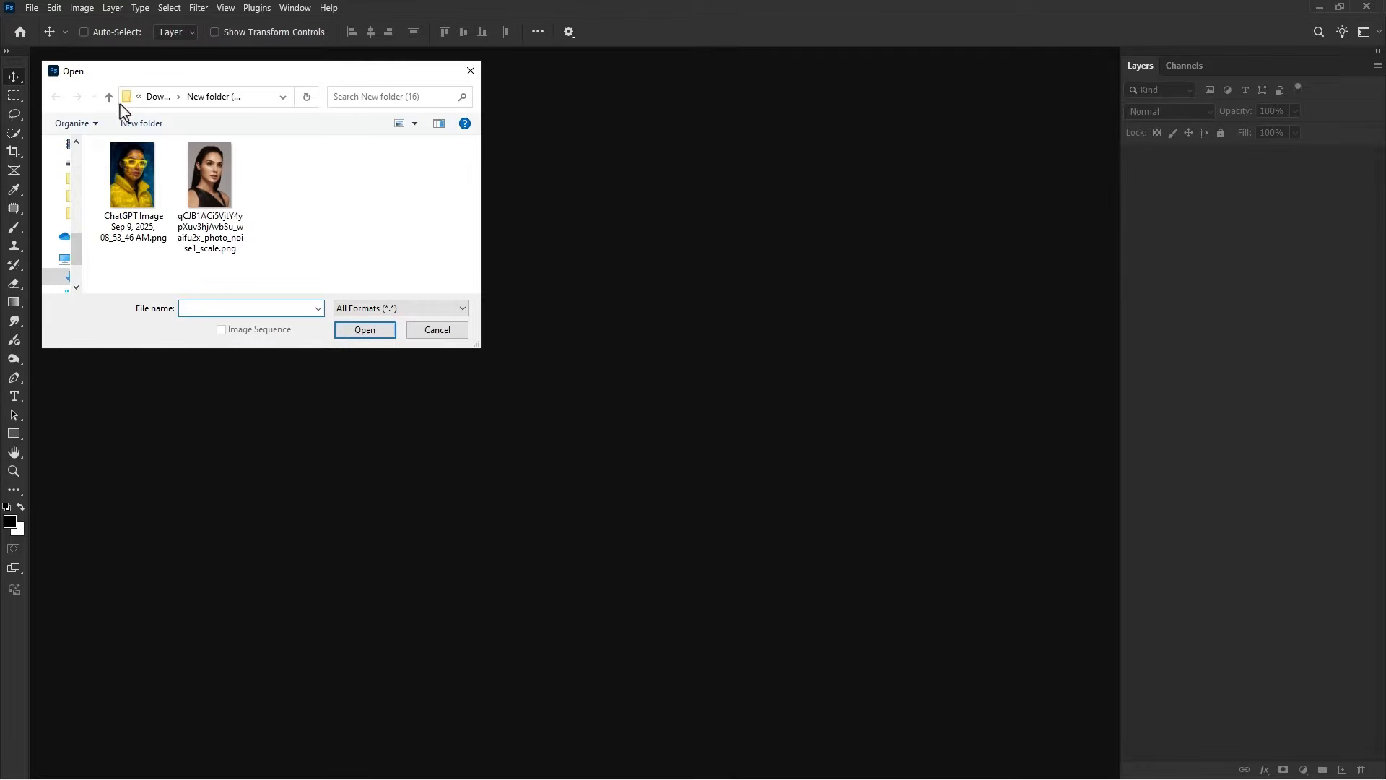
pyautogui.click(151, 189)
pyautogui.click(365, 329)
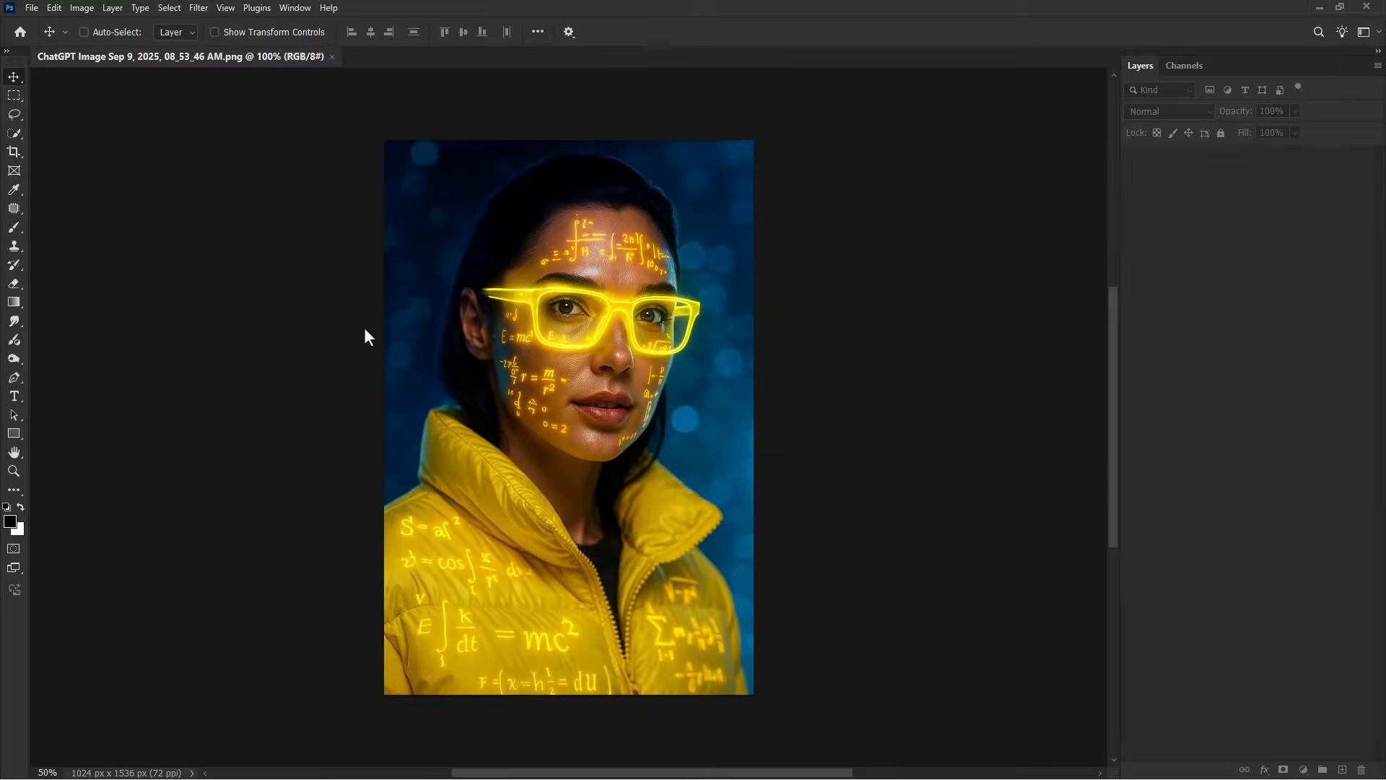
pyautogui.scroll(1, 612, 392)
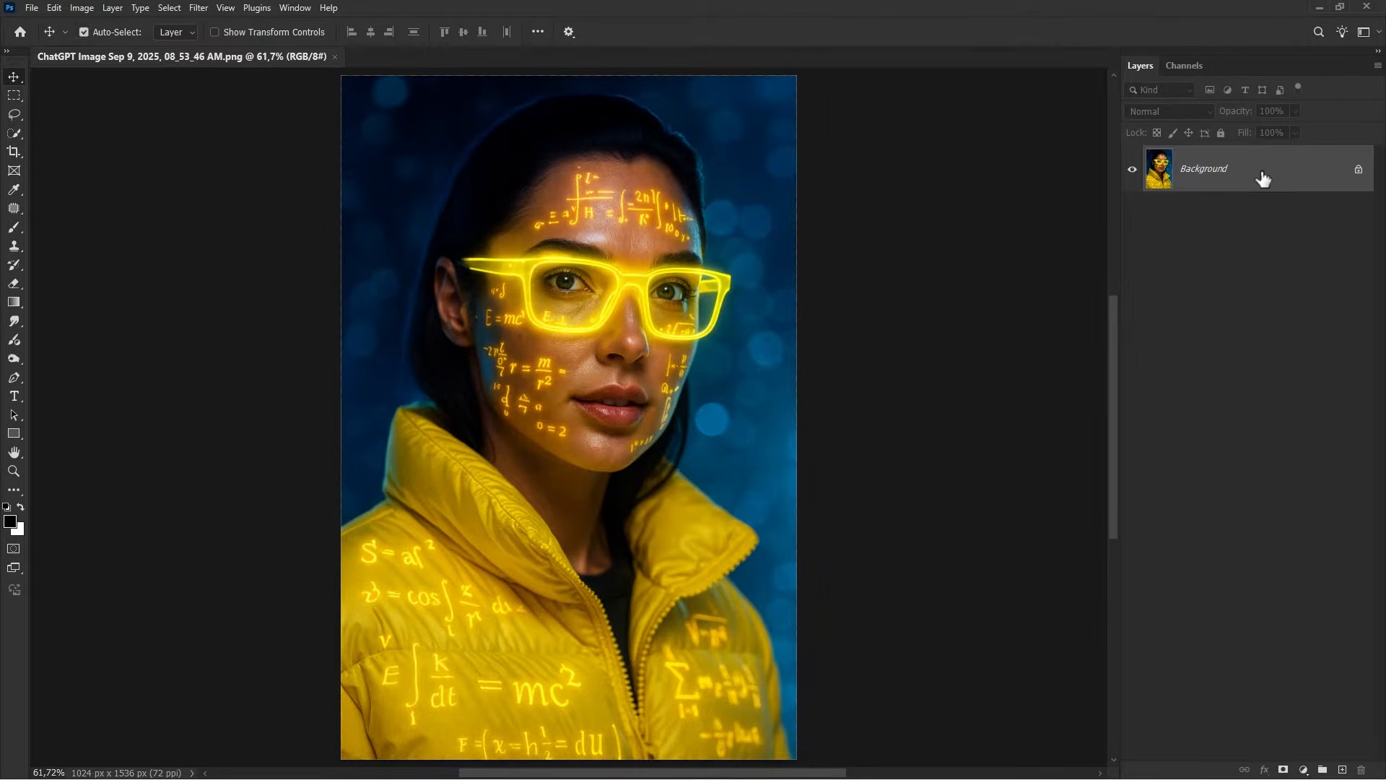
# Duplicate the Background layer and convert the copy to a smart object.
pyautogui.hotkey('ctrl', 'j')
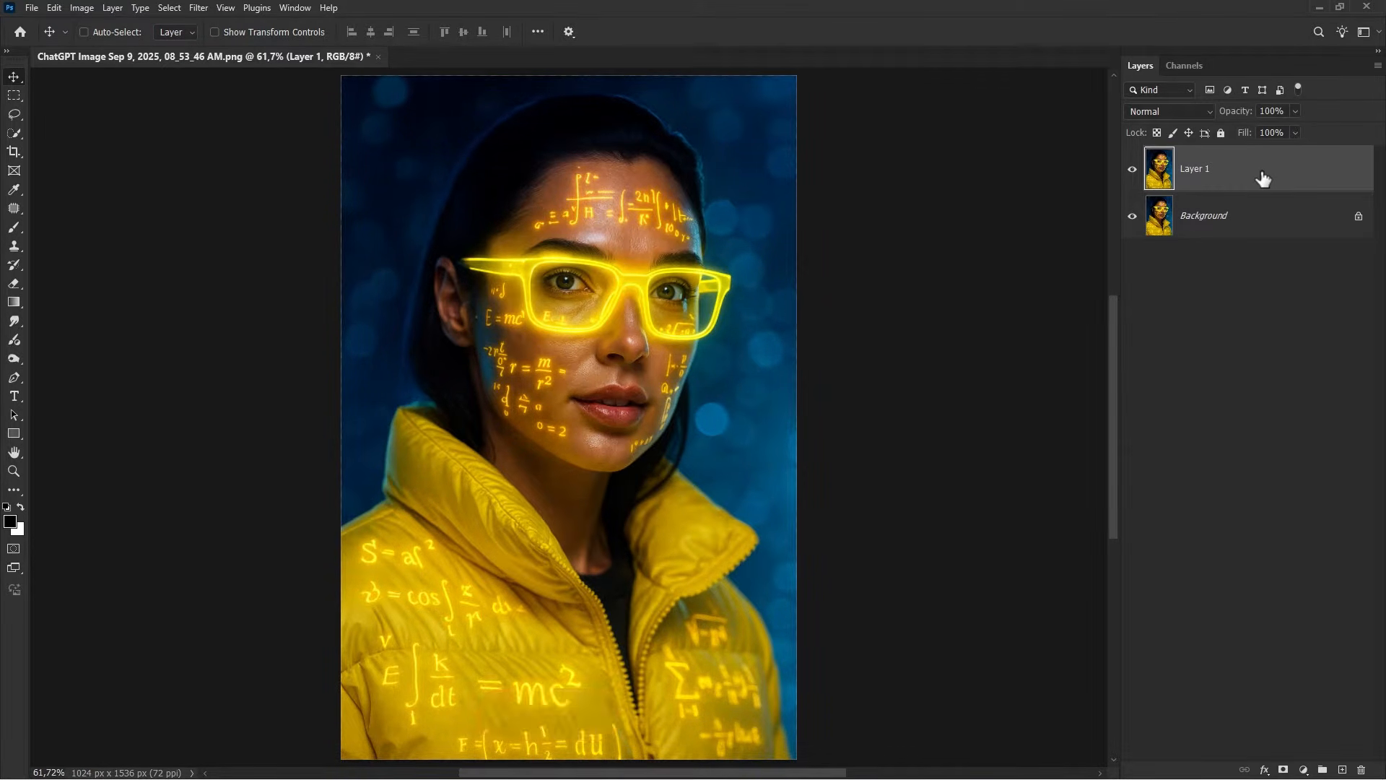
pyautogui.rightClick(1262, 179)
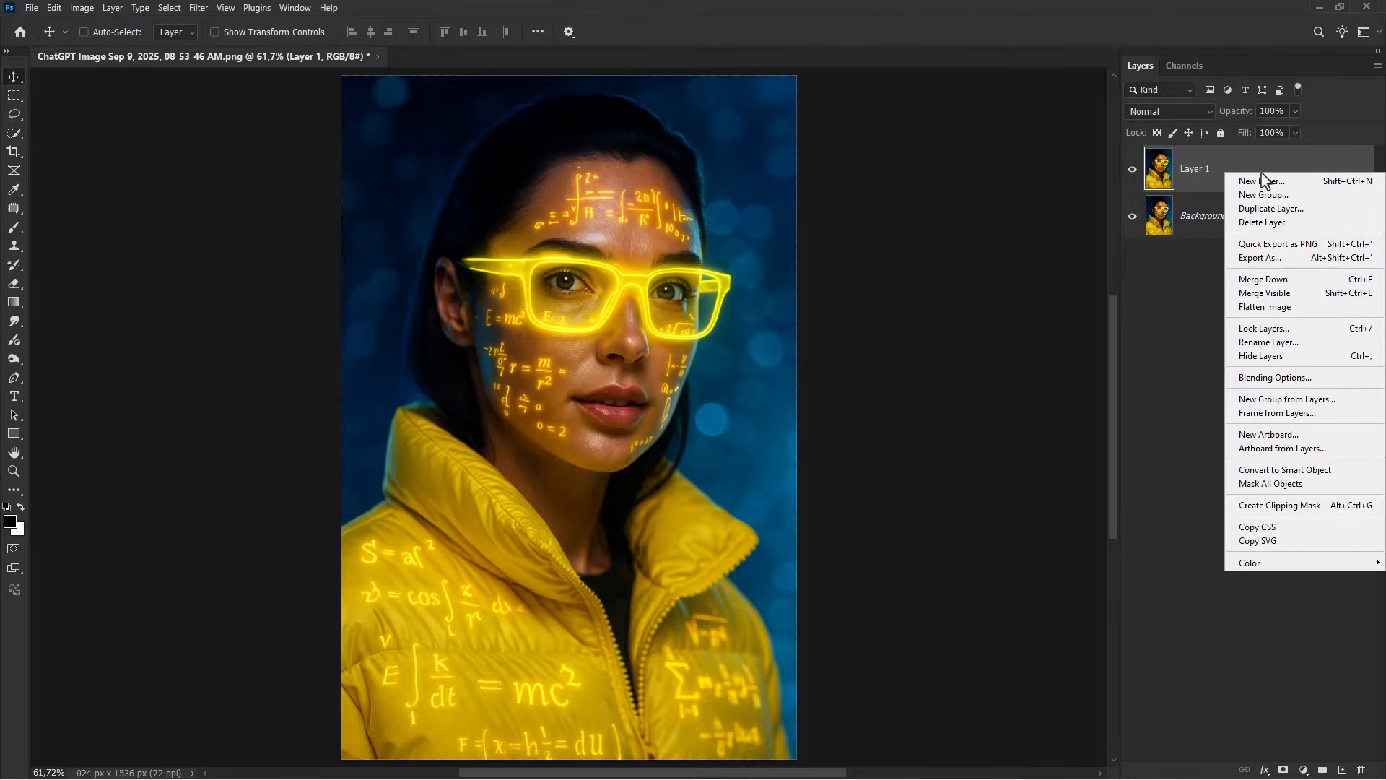
pyautogui.click(1285, 470)
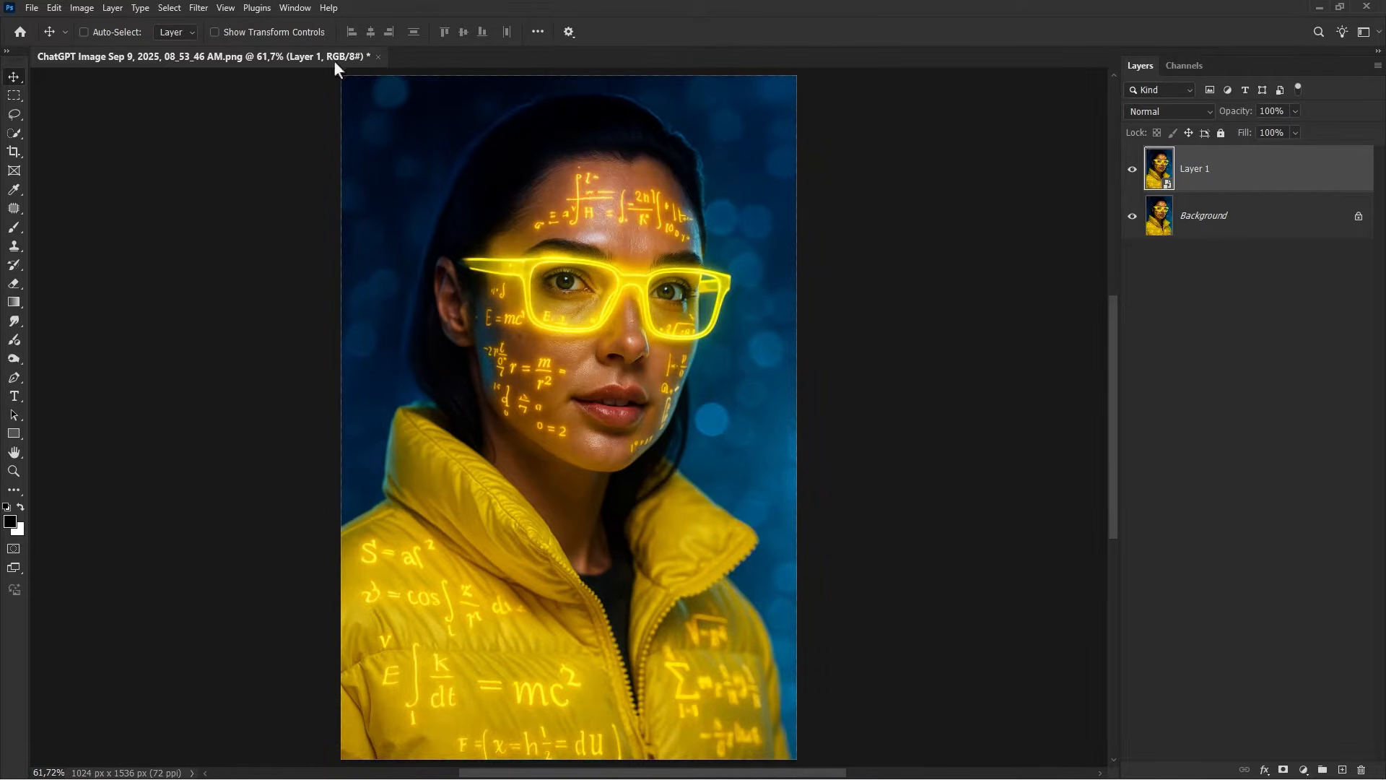
# Start the Camera Raw Filter on the duplicated layer and set Contrast to -19 and Shadows to +11.
pyautogui.click(199, 8)
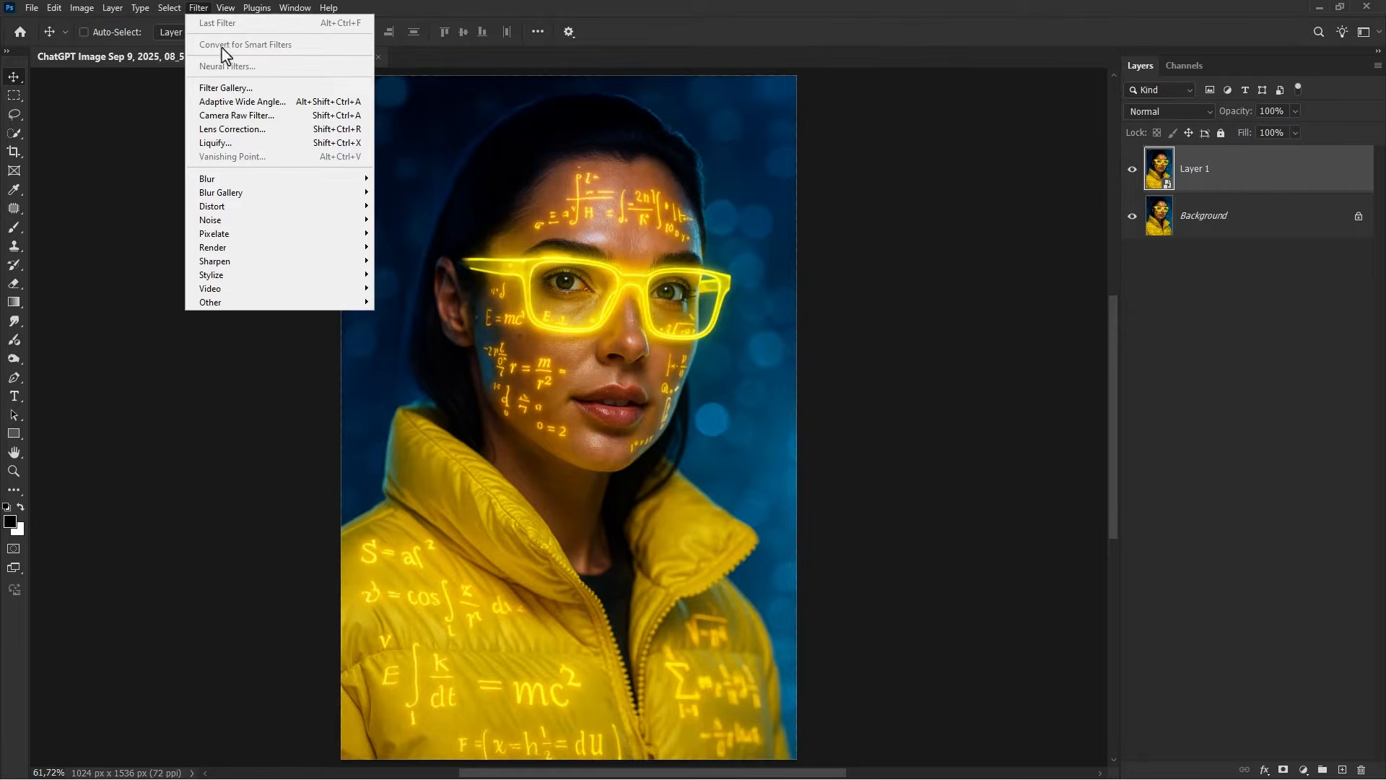
pyautogui.click(280, 125)
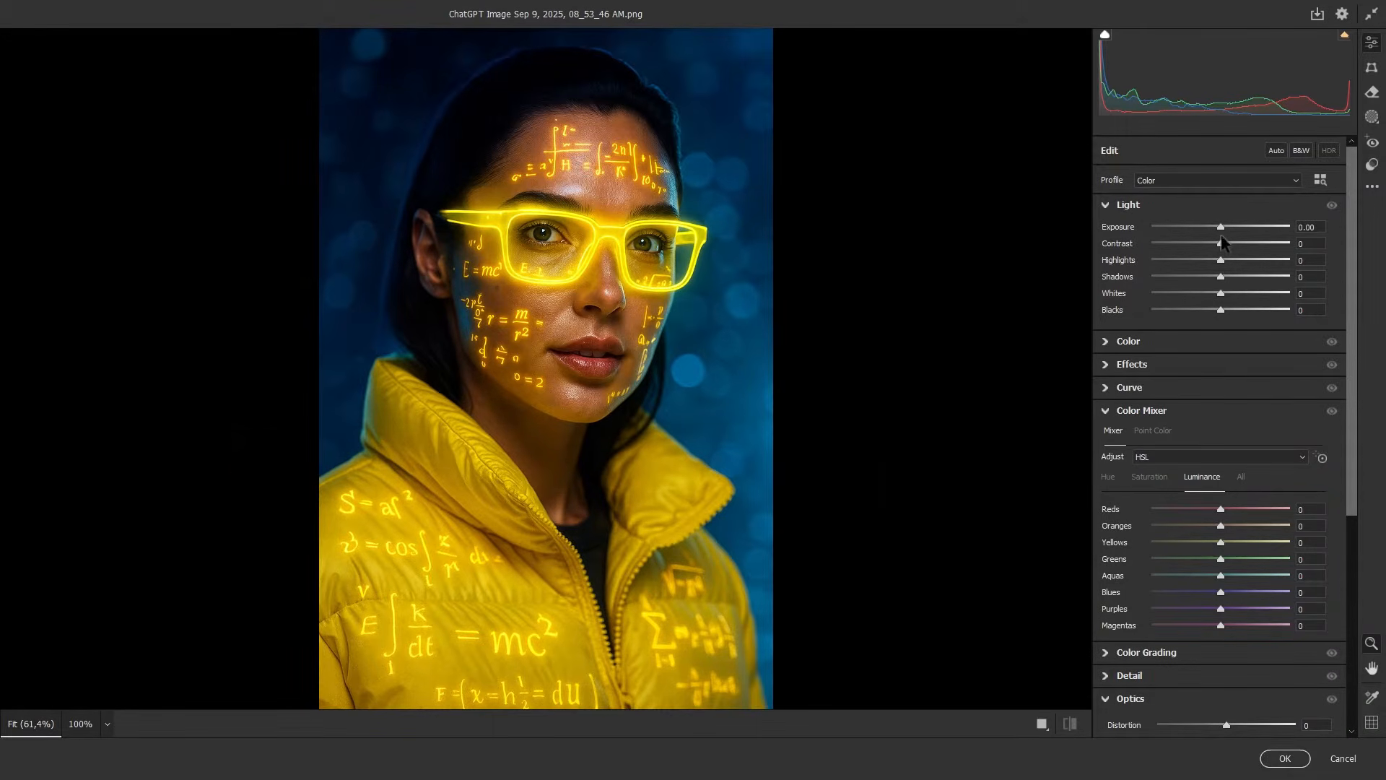
pyautogui.moveTo(1220, 243); pyautogui.dragTo(1229, 276)
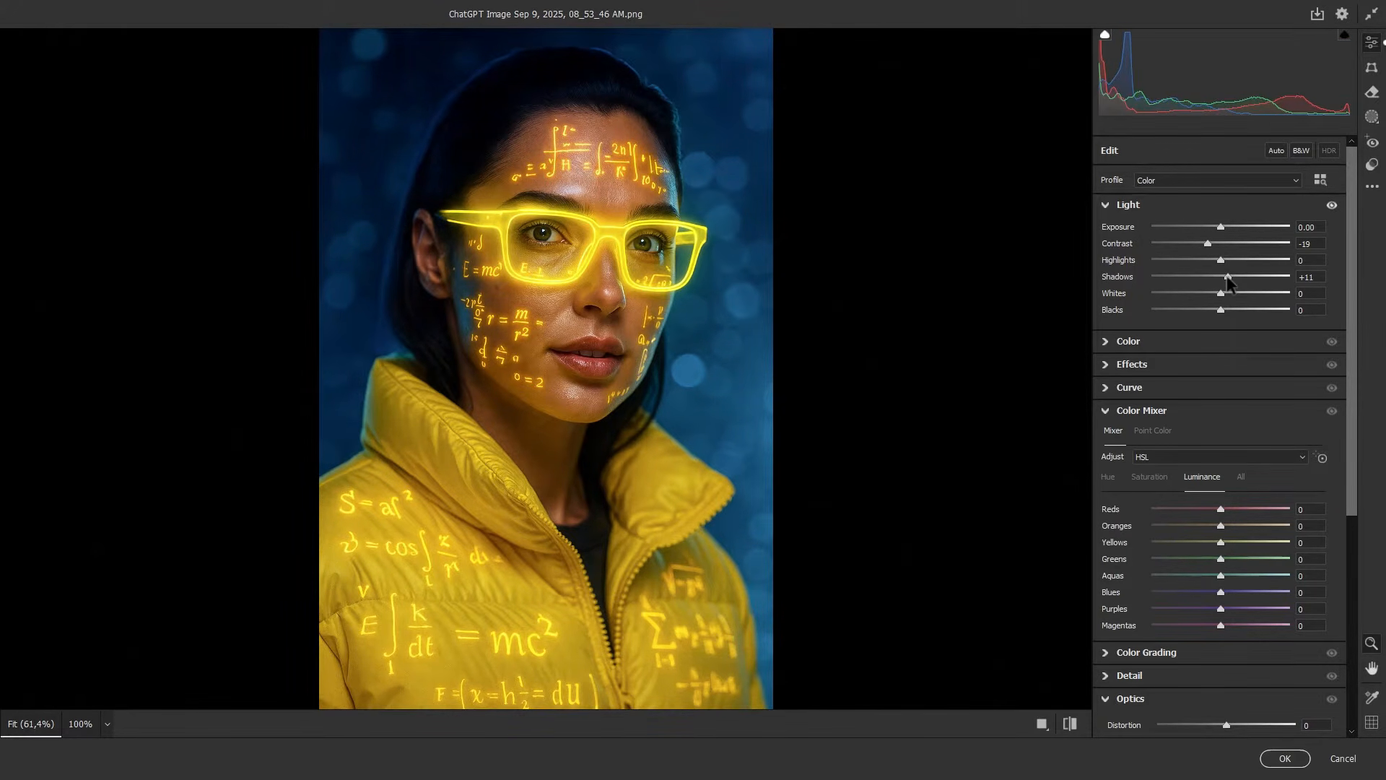
# In the Calibration settings, set Red Primary hue to -4, Green Primary hue to +18 and Blue Primary saturation to -3.
pyautogui.moveTo(1343, 379); pyautogui.dragTo(1341, 651)
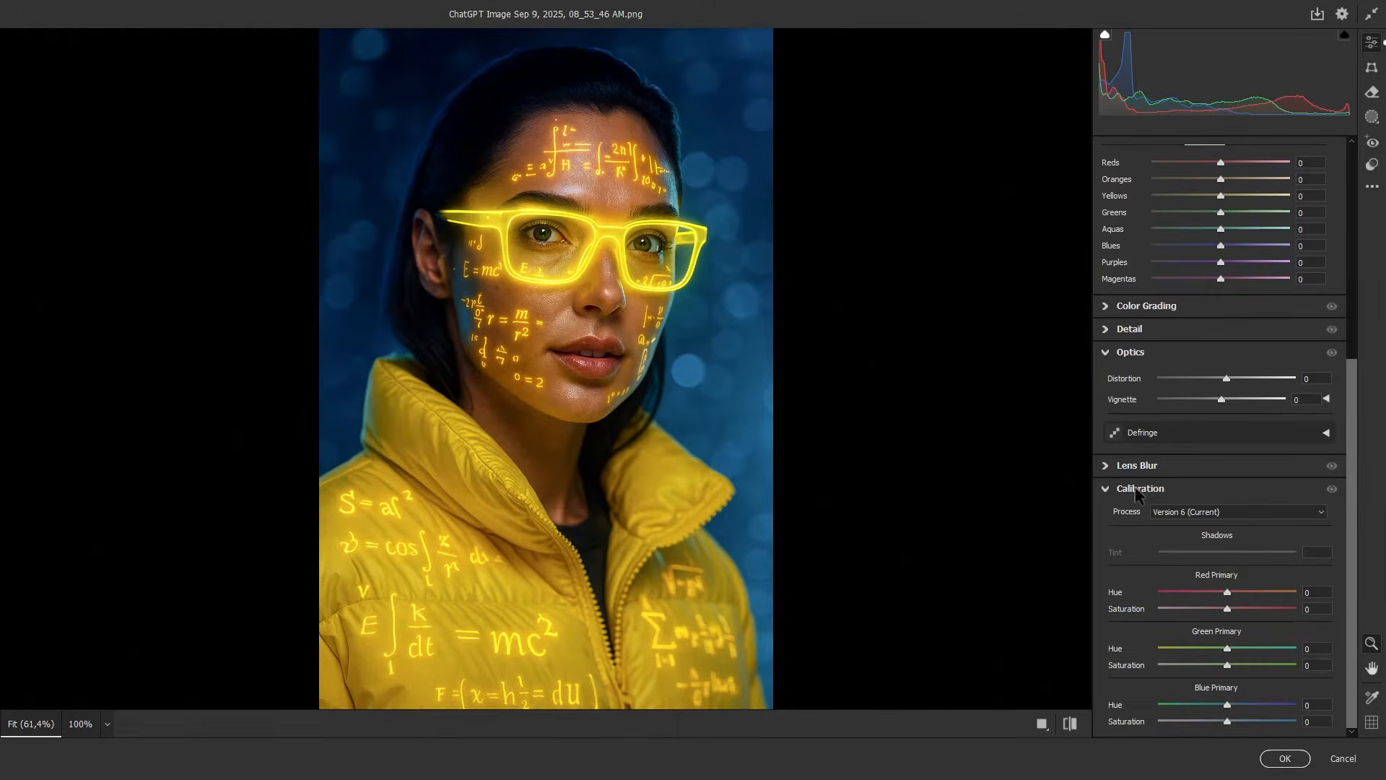
pyautogui.moveTo(1226, 598); pyautogui.dragTo(1223, 595)
pyautogui.moveTo(1226, 648); pyautogui.dragTo(1239, 655)
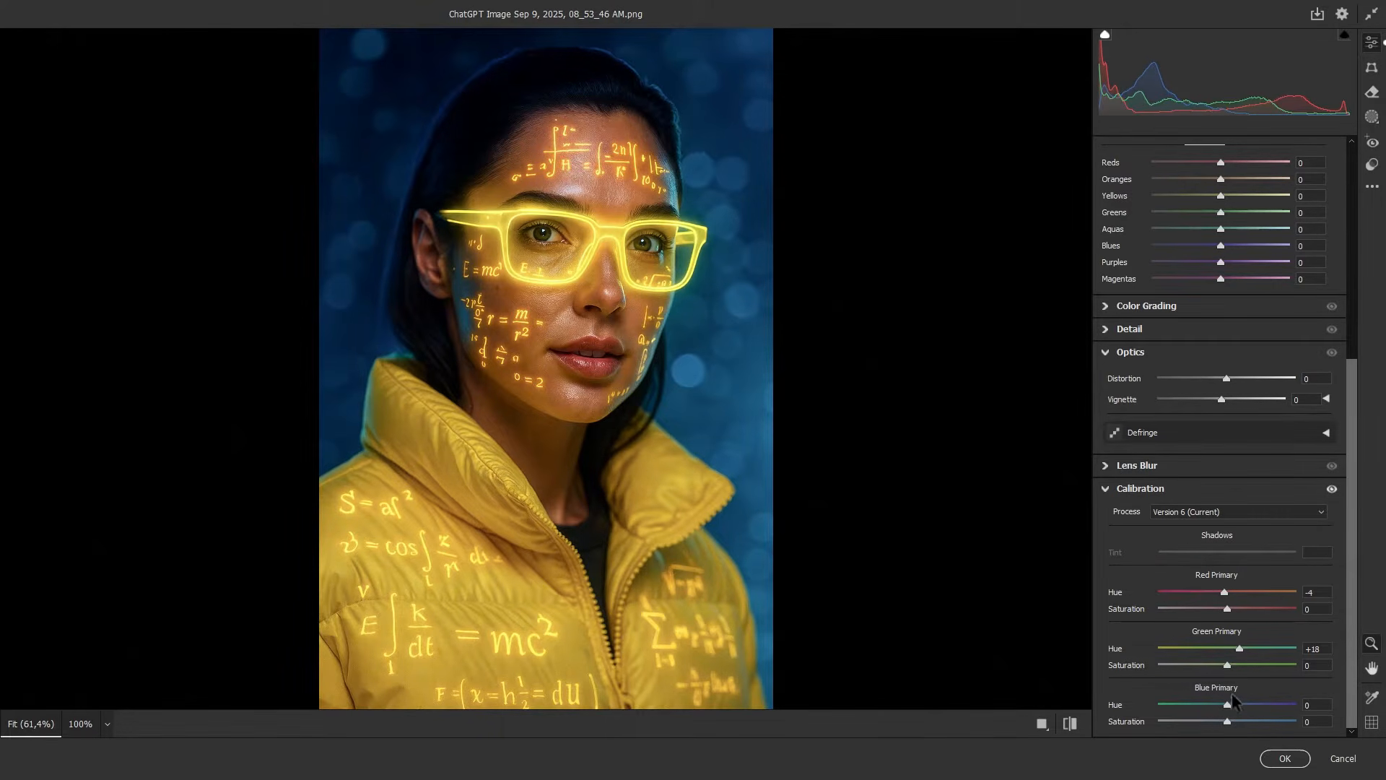
pyautogui.moveTo(1227, 721); pyautogui.dragTo(1225, 722)
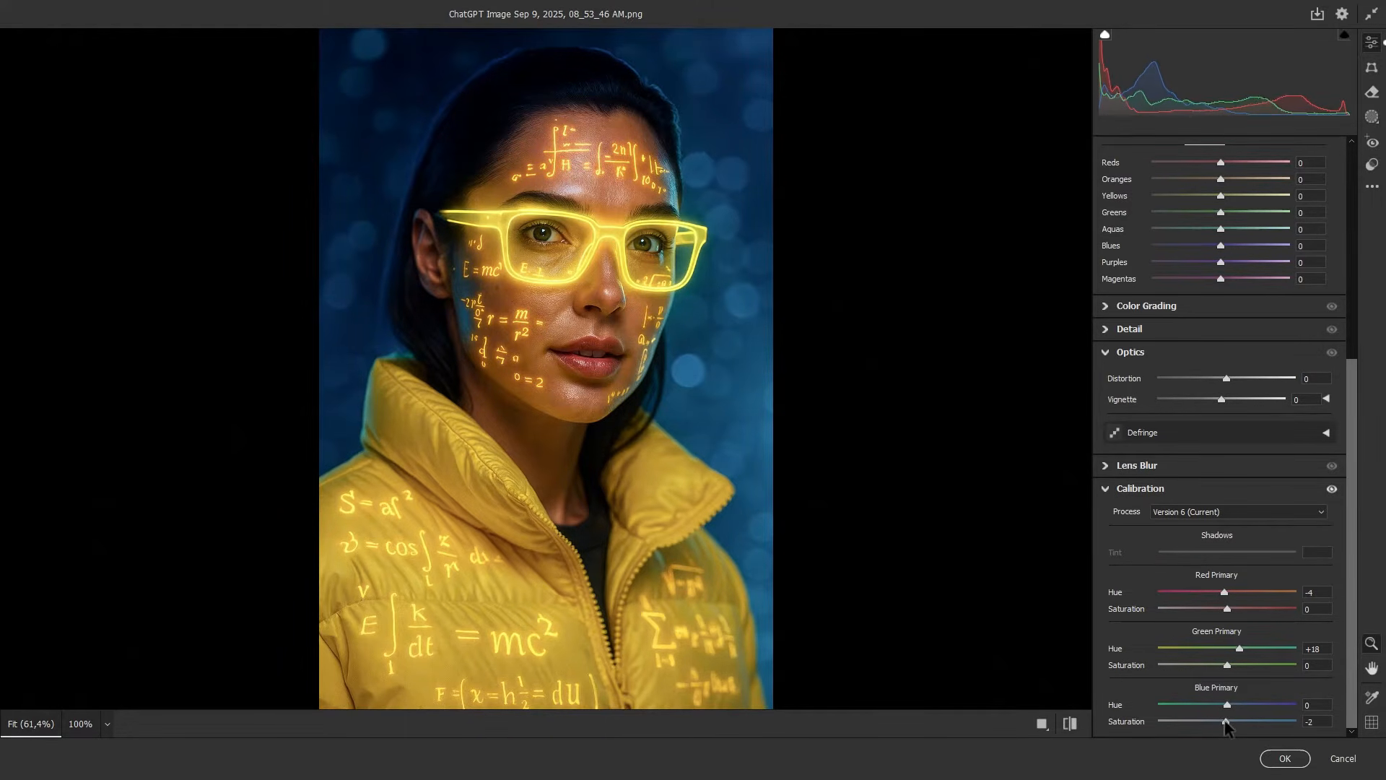
pyautogui.click(1069, 724)
pyautogui.click(1069, 724)
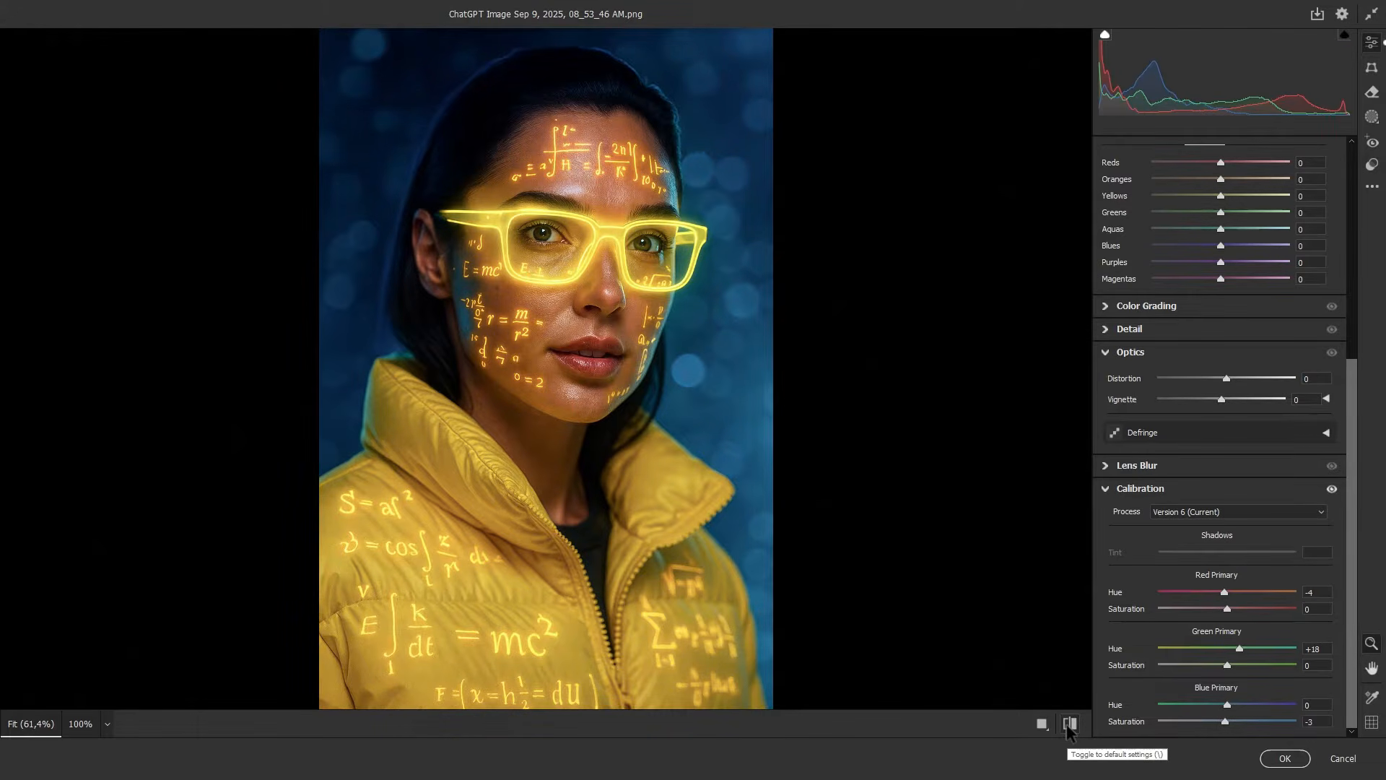
# In the Color Mixer, set Blues hue to -5, Reds saturation to +18, Oranges saturation to -7, Oranges luminance to +3 and Yellows luminance to +9.
pyautogui.scroll(5, 1286, 643)
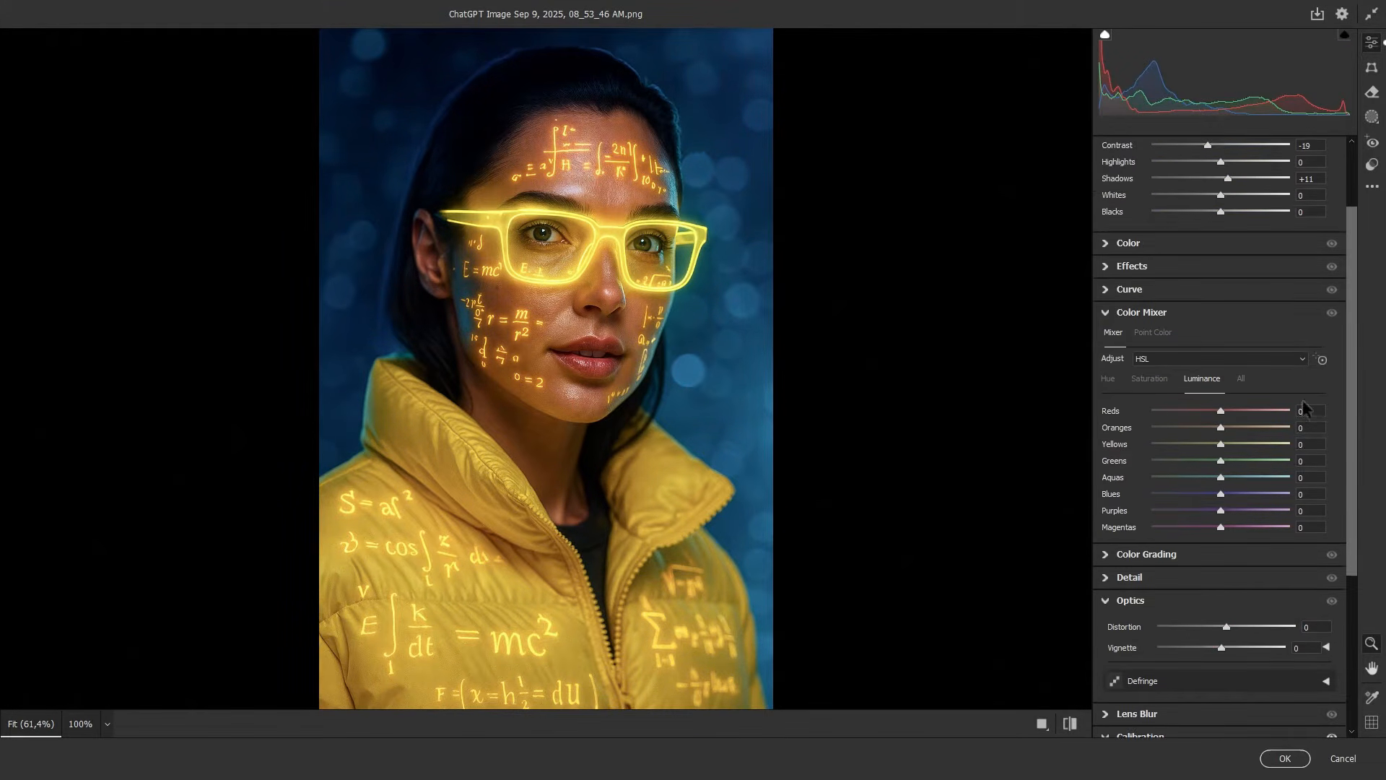
pyautogui.click(1108, 380)
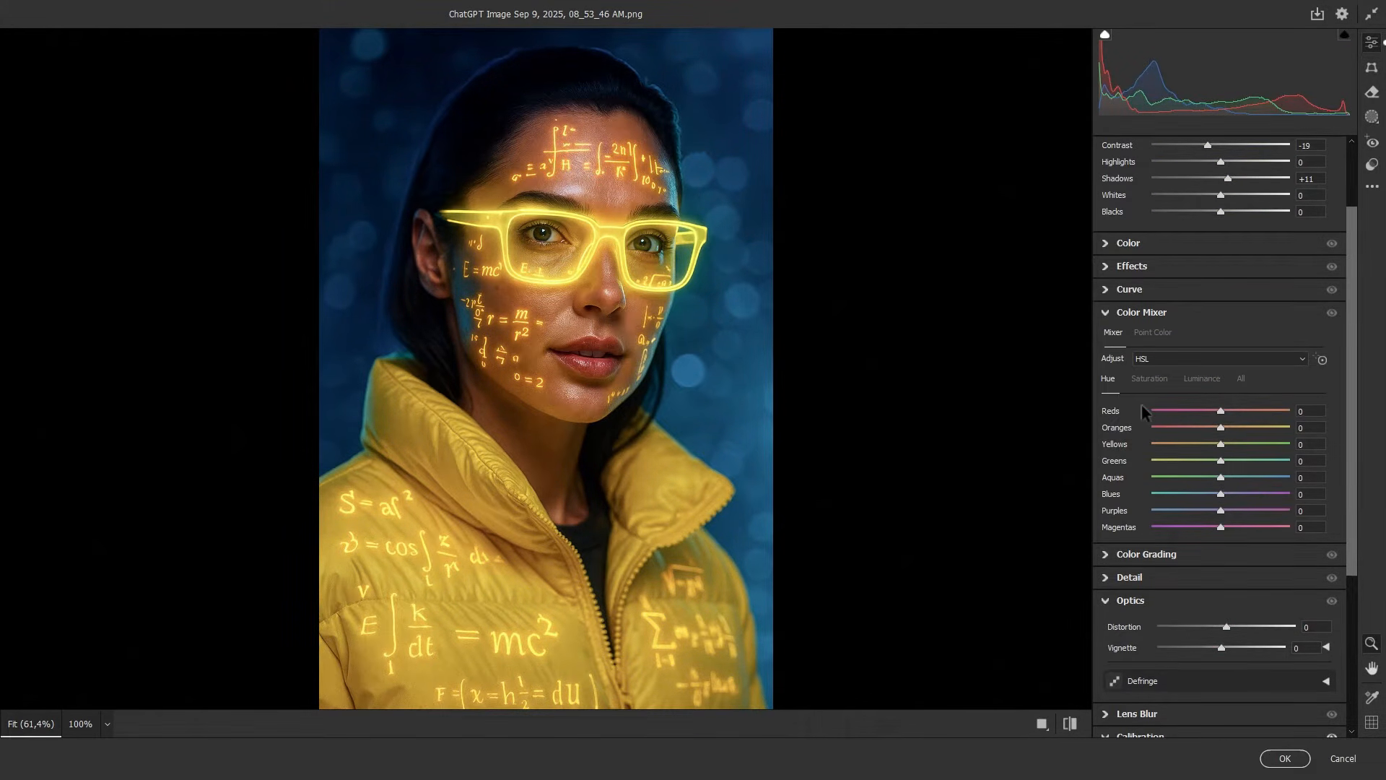
pyautogui.moveTo(1220, 496); pyautogui.dragTo(1217, 497)
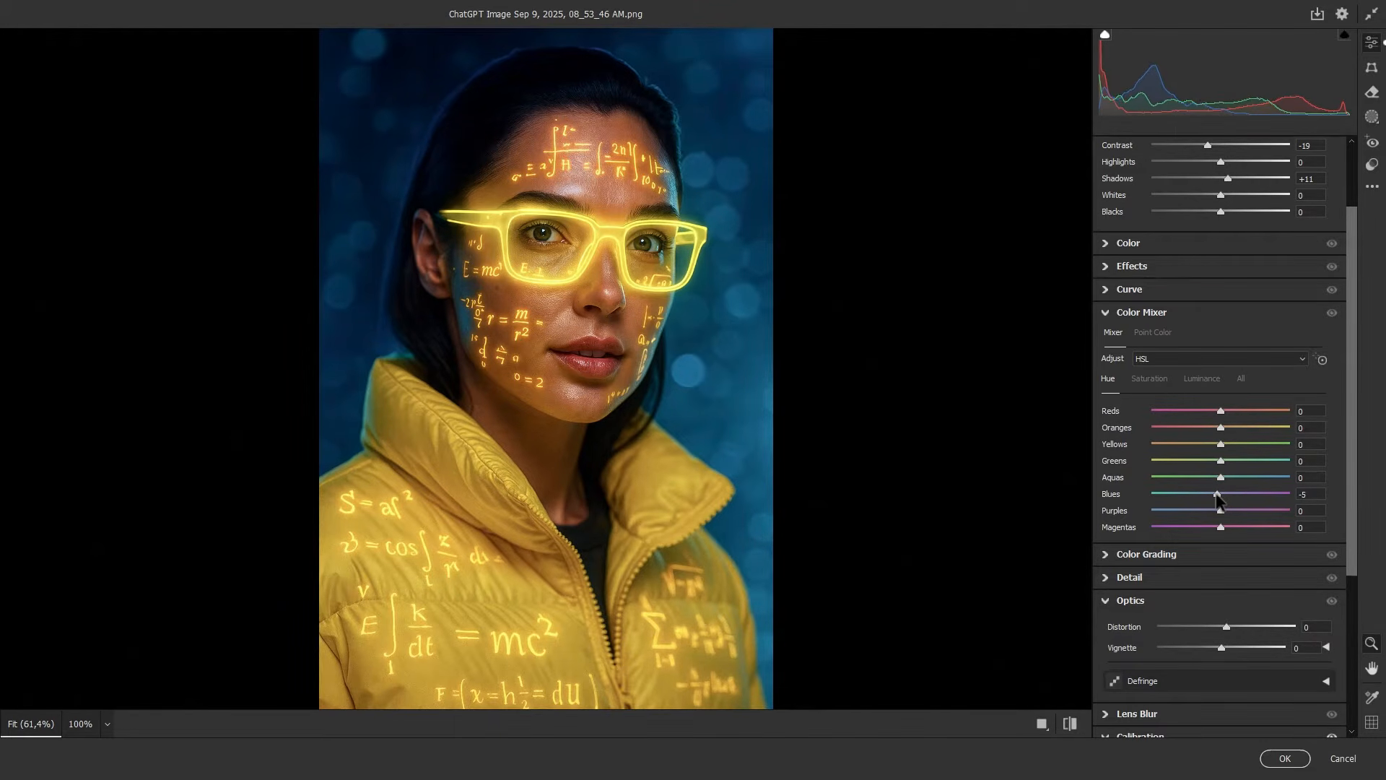
pyautogui.click(1148, 380)
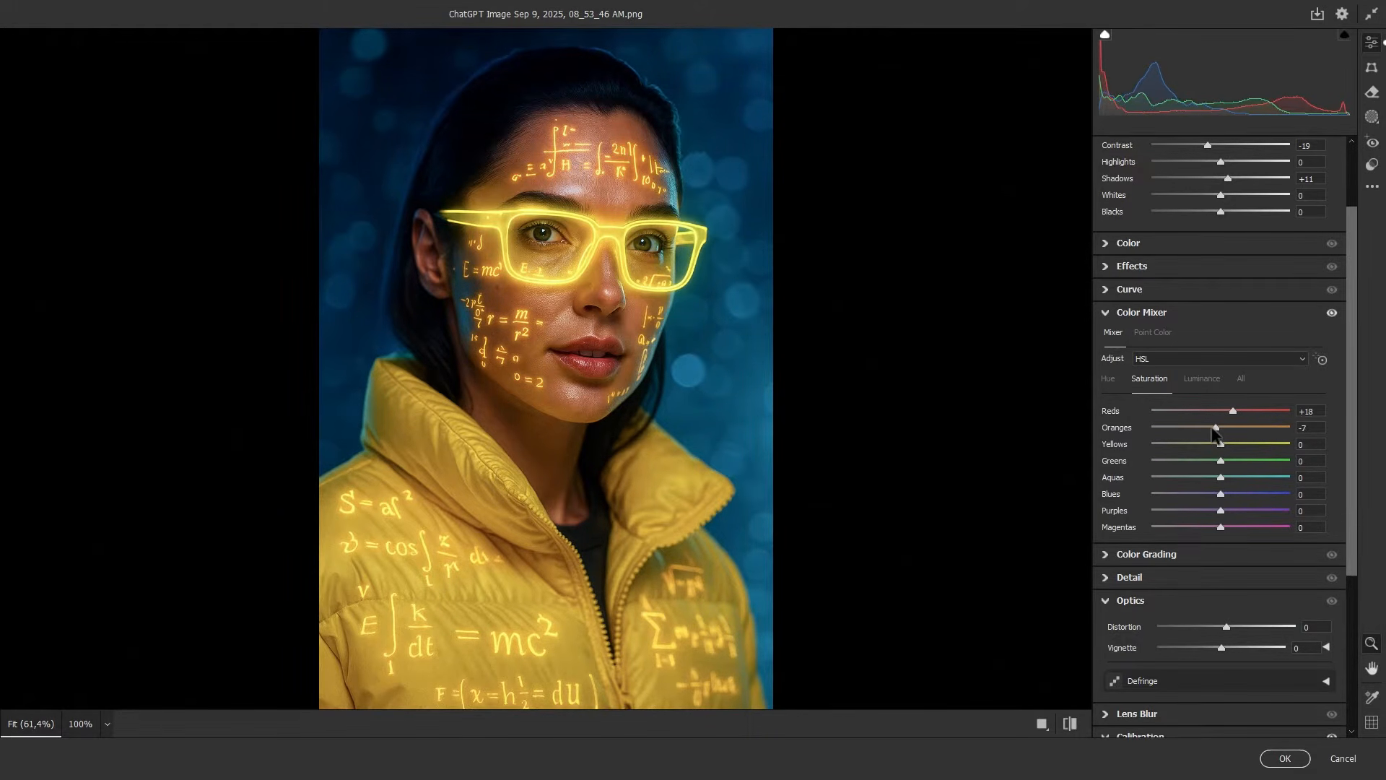
pyautogui.click(1194, 381)
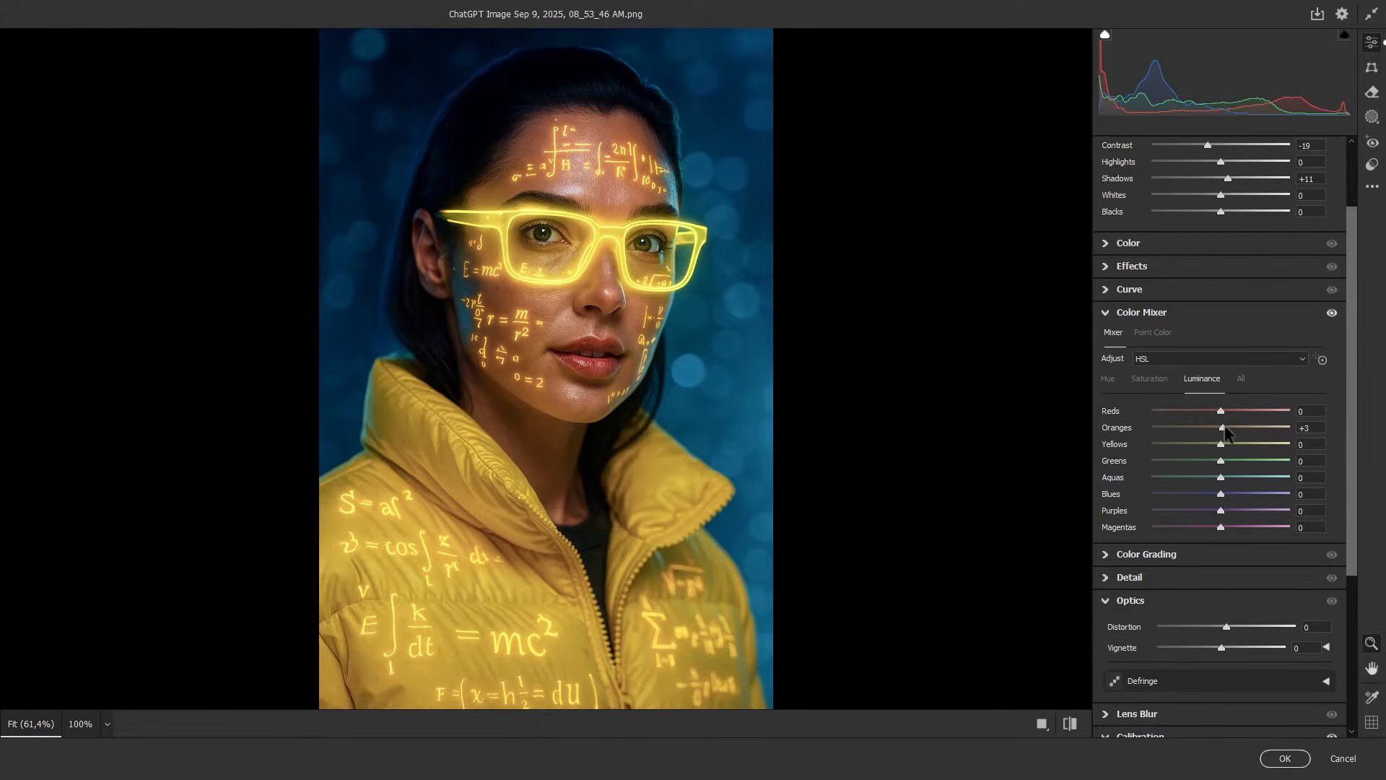
pyautogui.moveTo(1223, 443); pyautogui.dragTo(1227, 449)
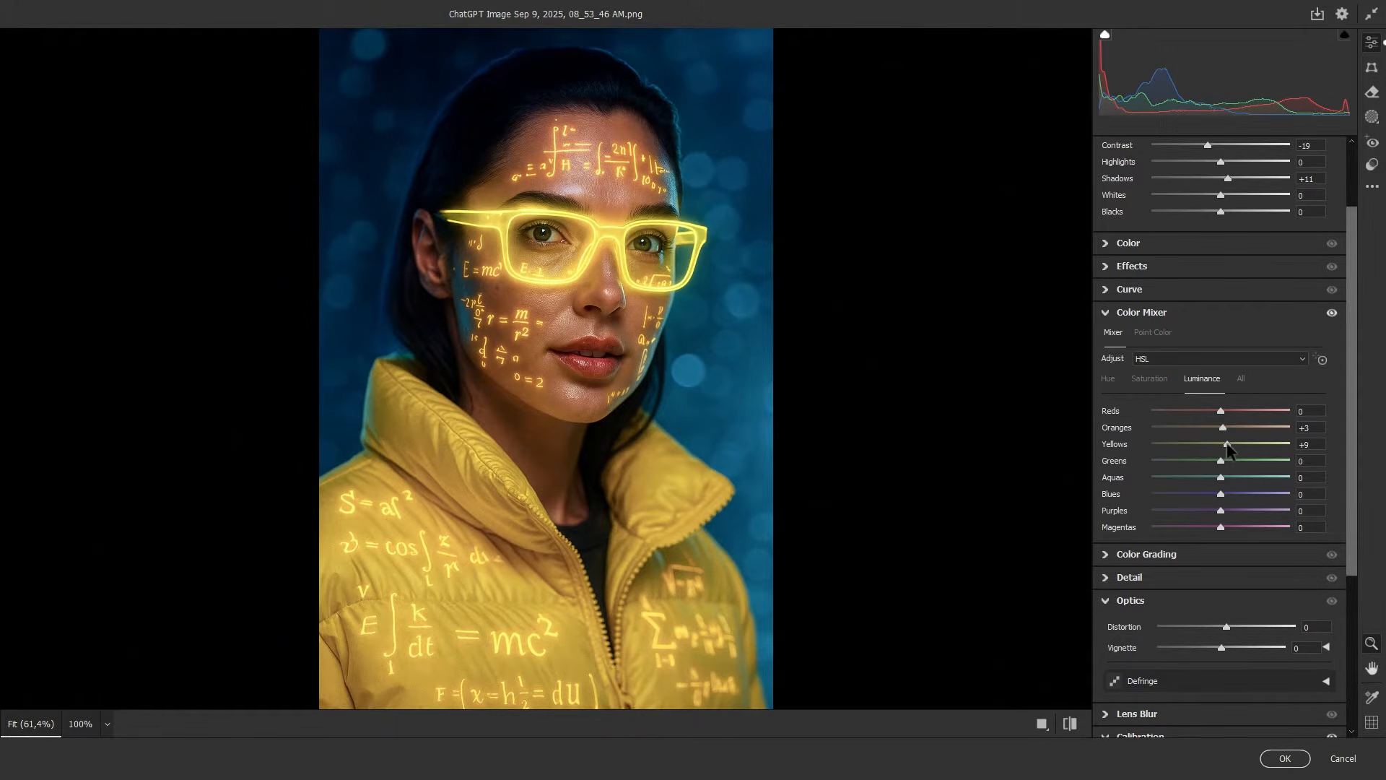
# Apply the Camera Raw Filter to the duplicated layer and compare the portrait before and after the colour grading.
pyautogui.click(1069, 725)
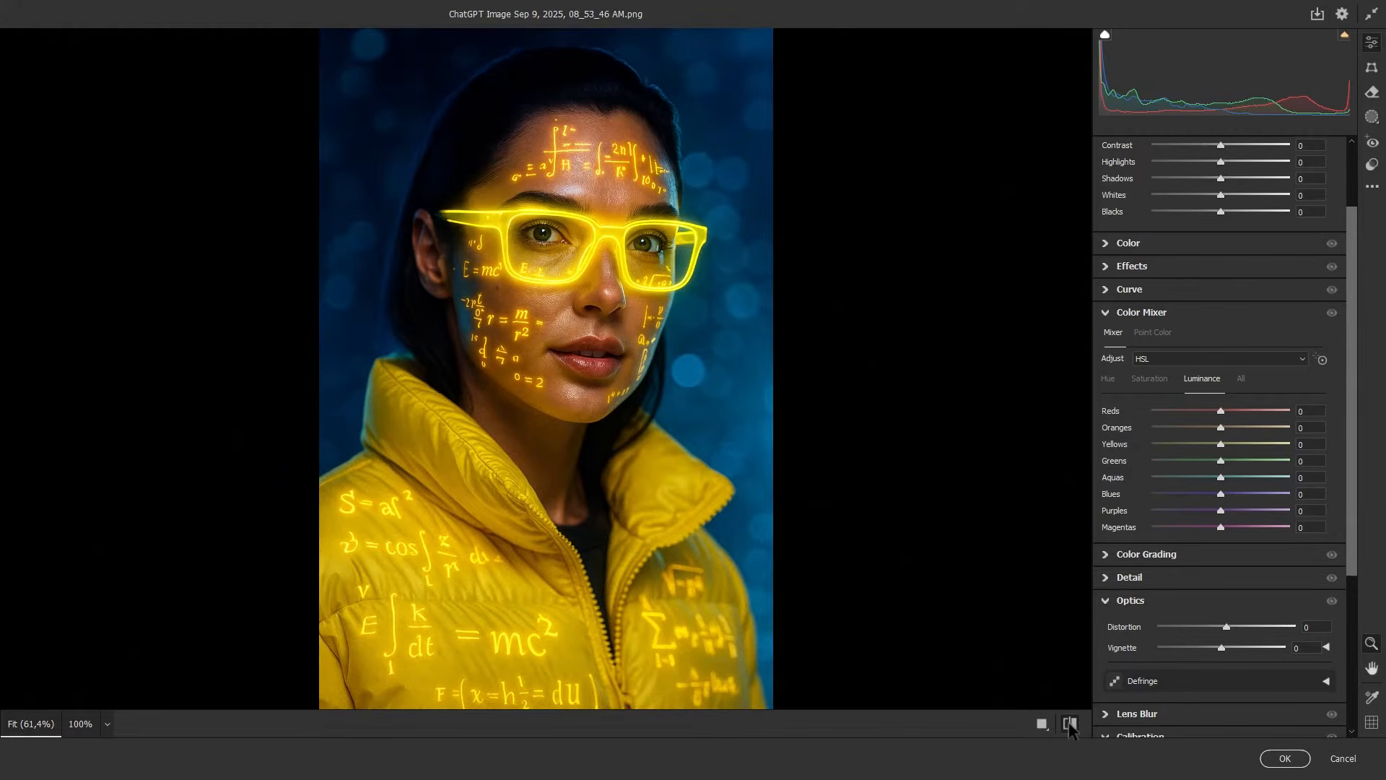
pyautogui.click(1069, 726)
pyautogui.click(1042, 723)
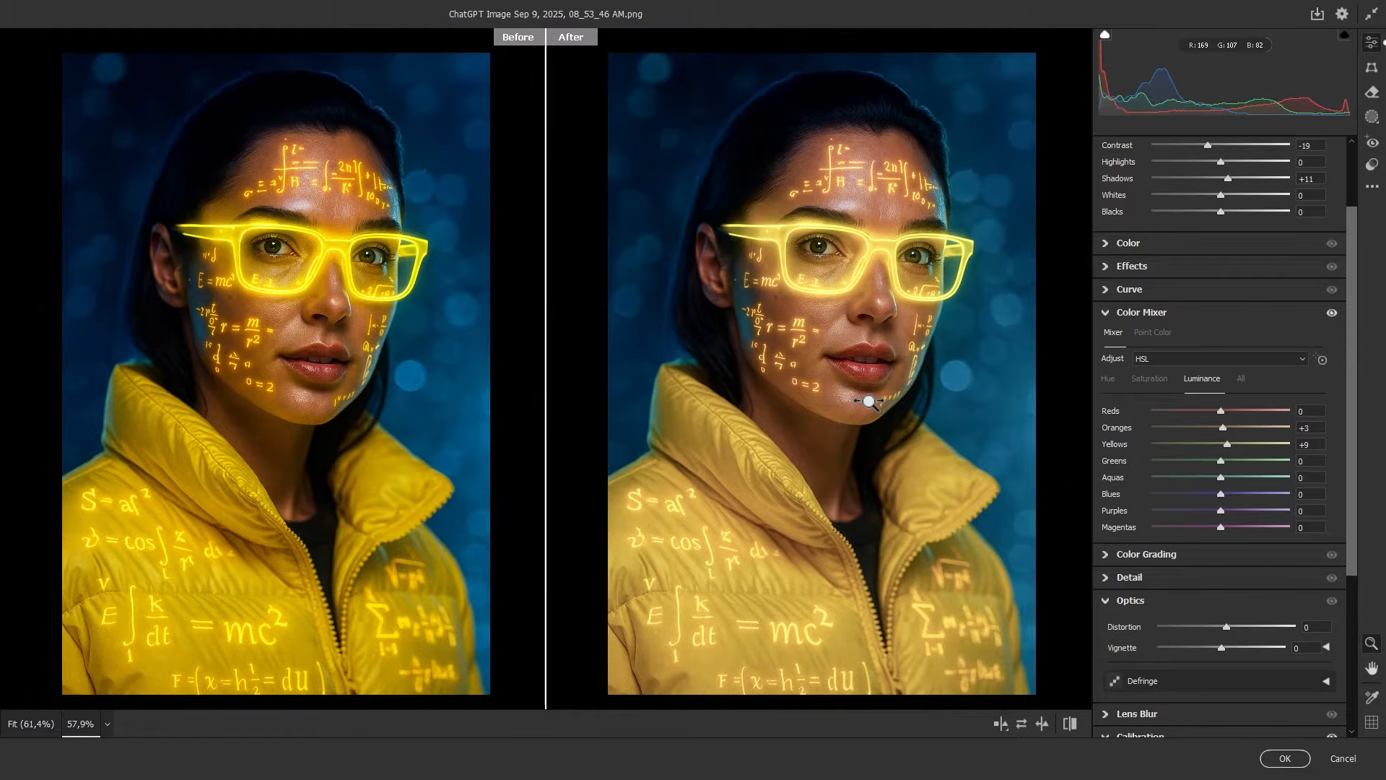
pyautogui.click(1287, 759)
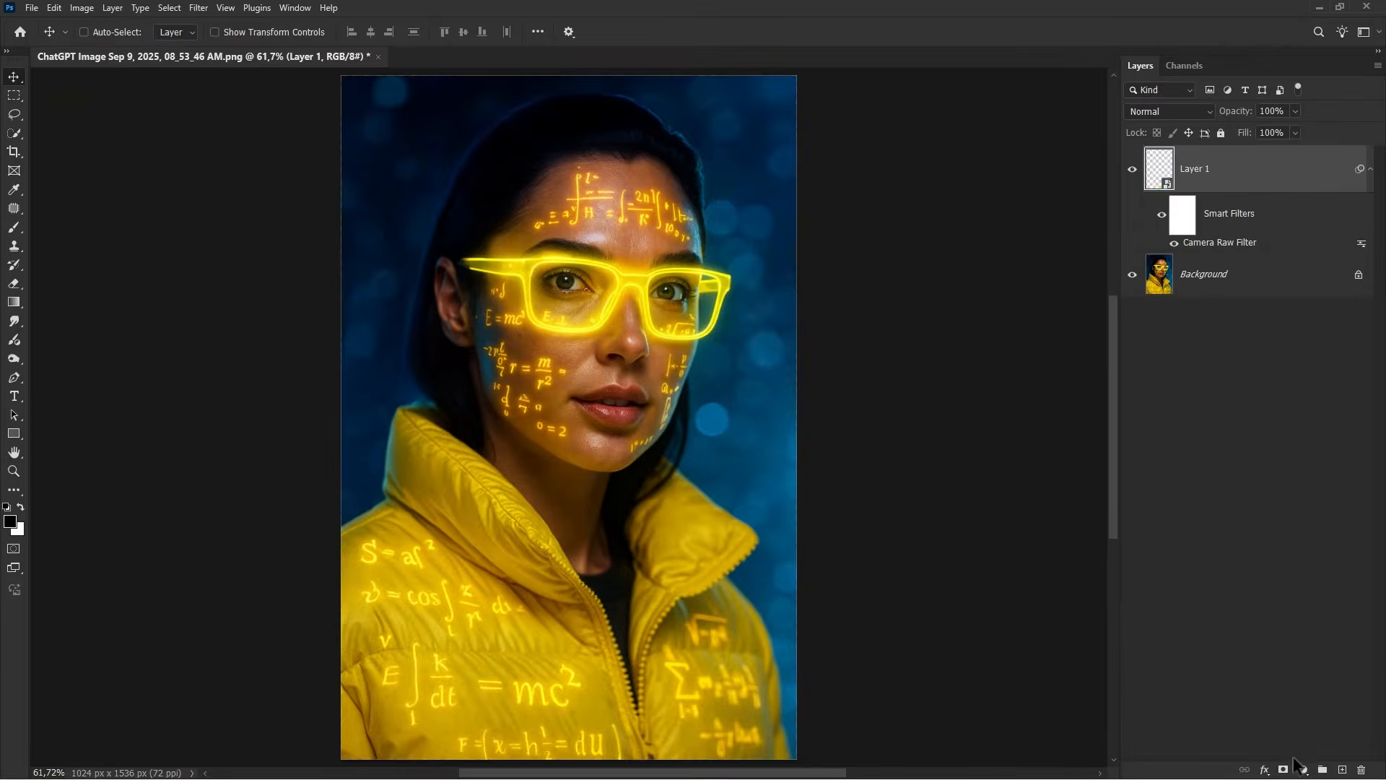
pyautogui.click(1131, 171)
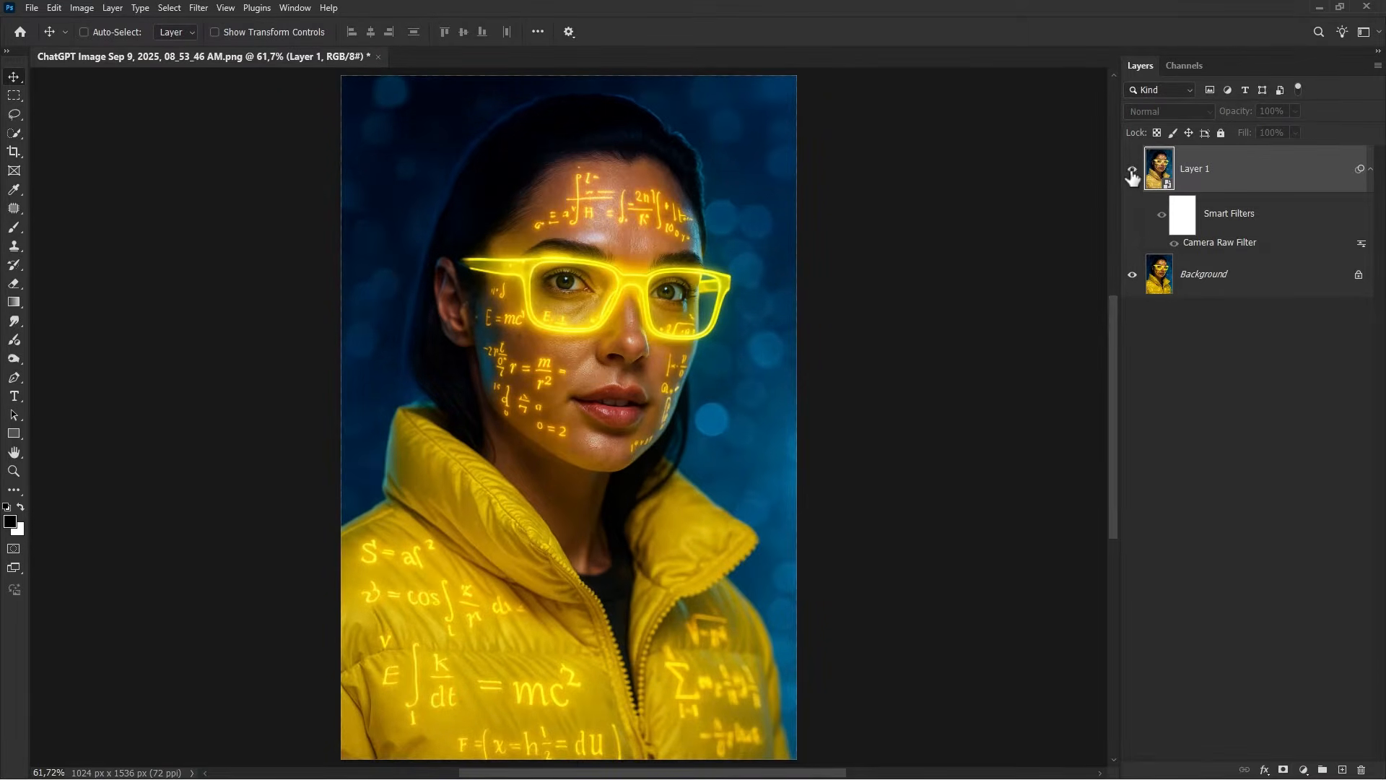
pyautogui.click(1131, 170)
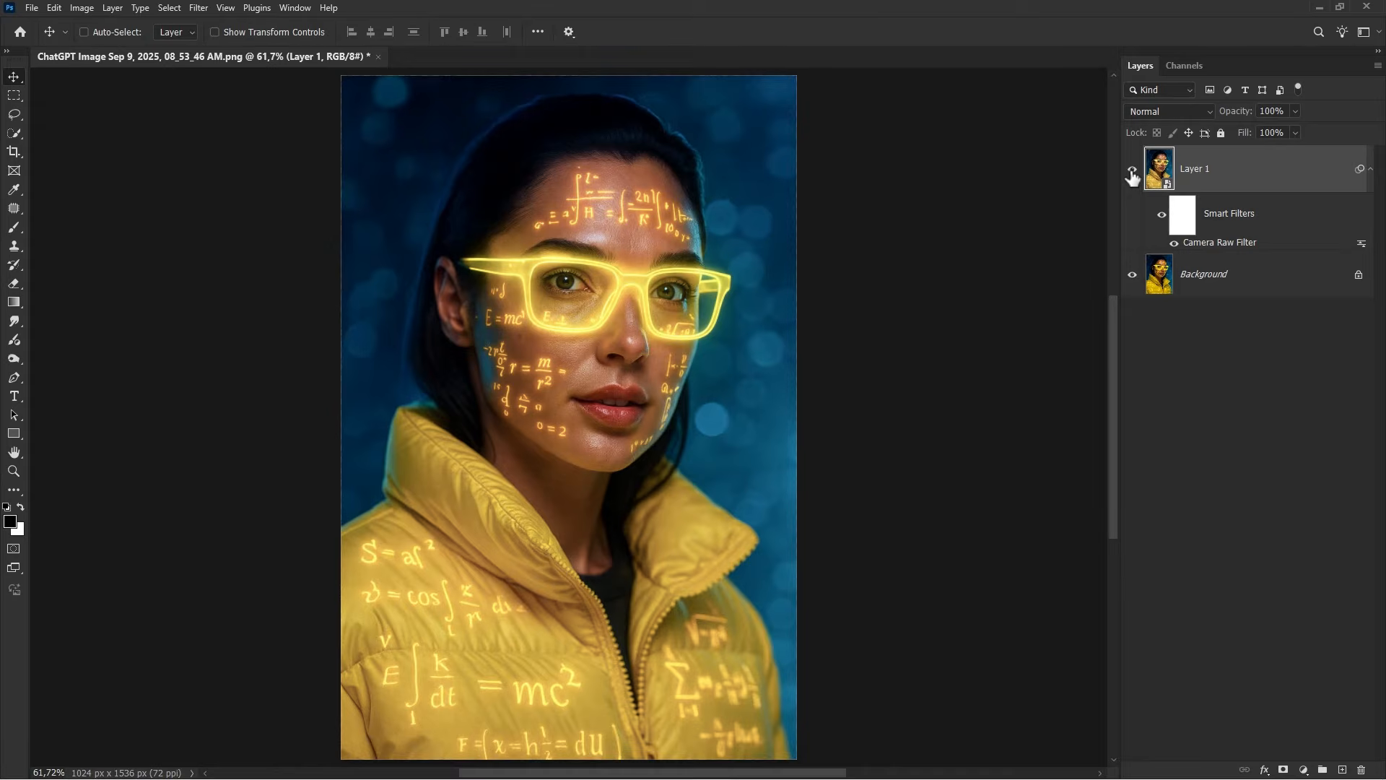
# Compare the Red, Green and Blue channels, and duplicate the Green channel with only the copy shown.
pyautogui.click(1171, 66)
pyautogui.click(1202, 152)
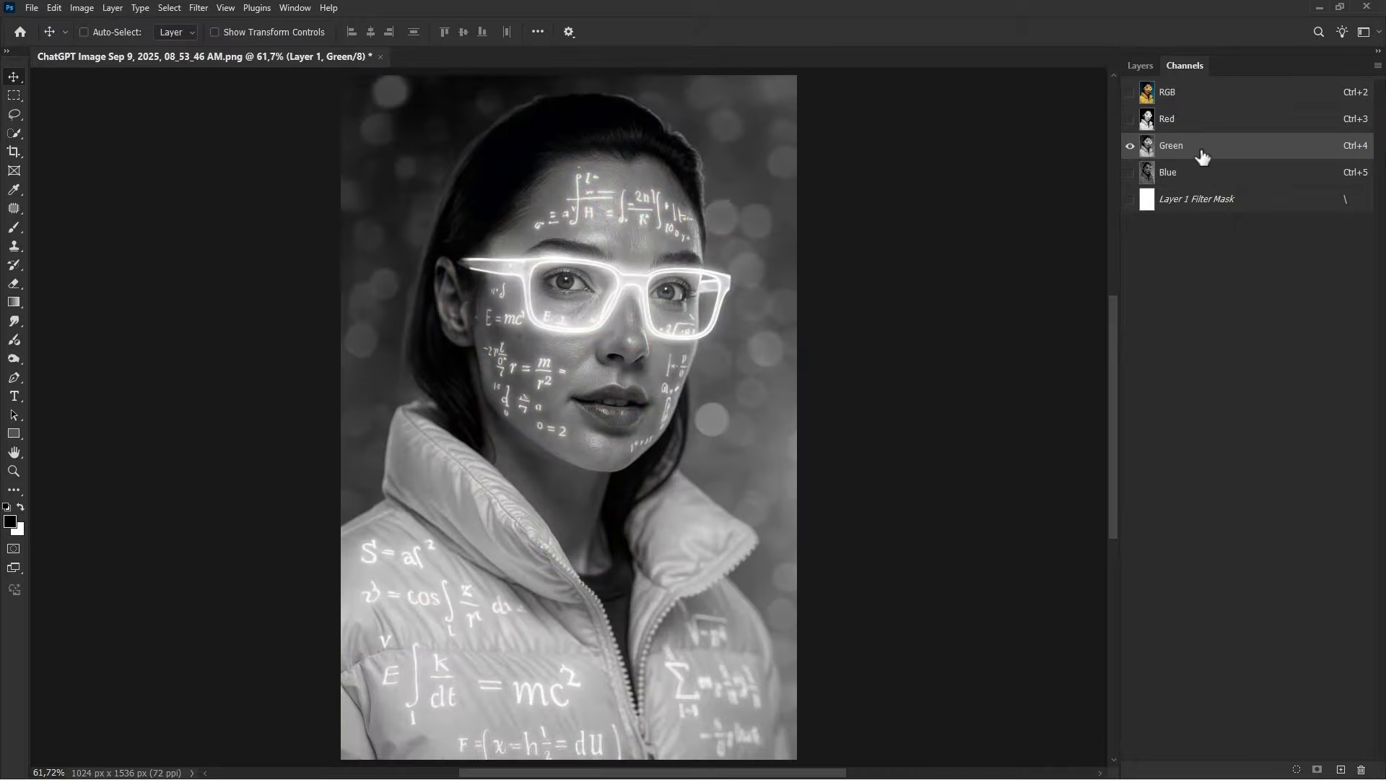
pyautogui.click(1210, 127)
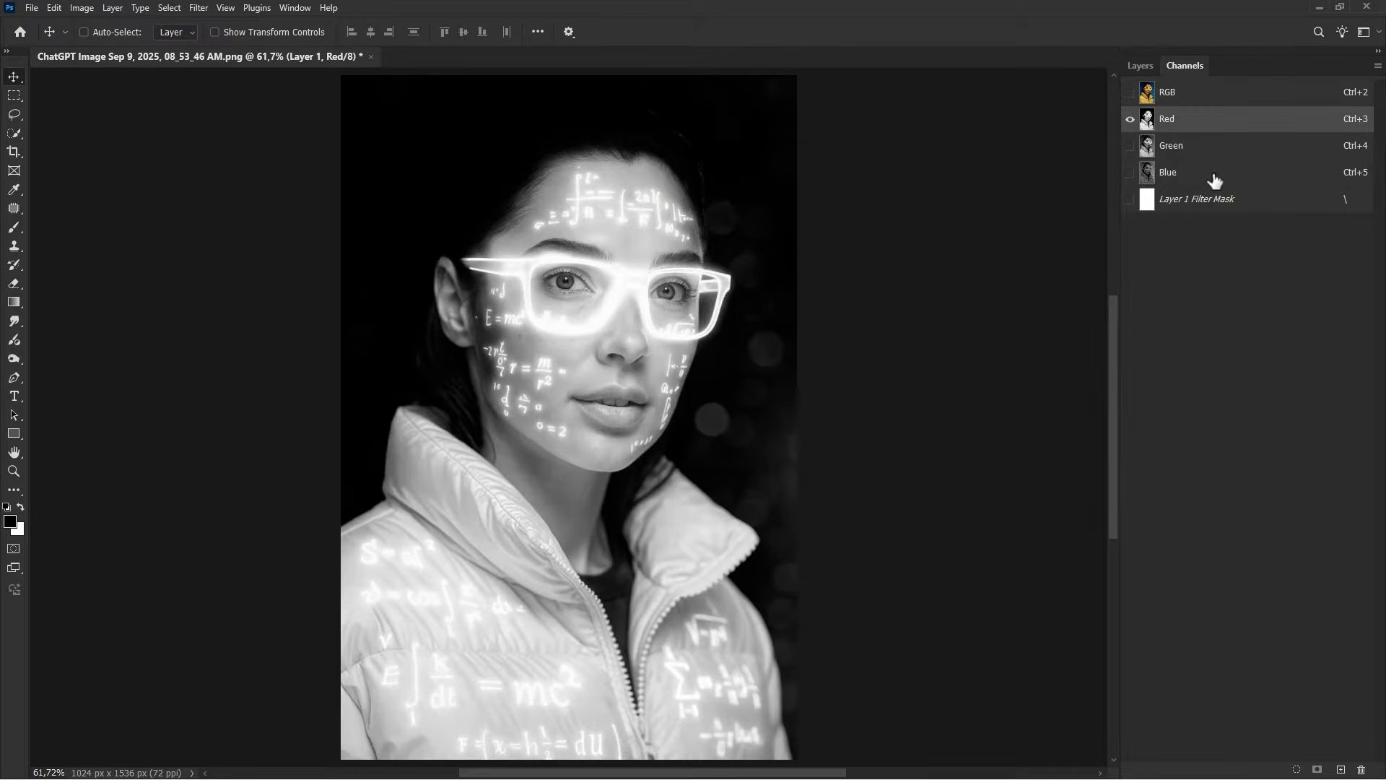
pyautogui.click(1214, 179)
pyautogui.click(1215, 153)
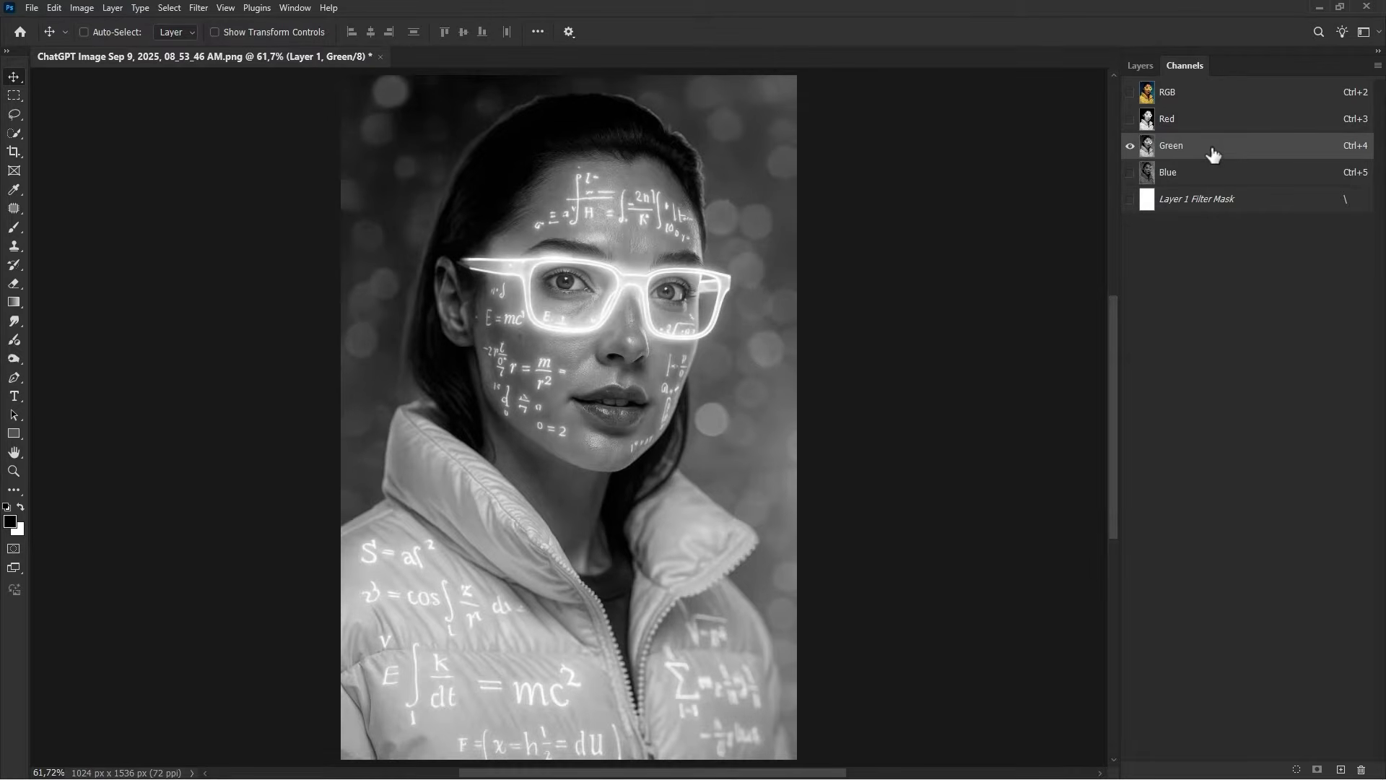
pyautogui.rightClick(1212, 154)
pyautogui.click(1227, 156)
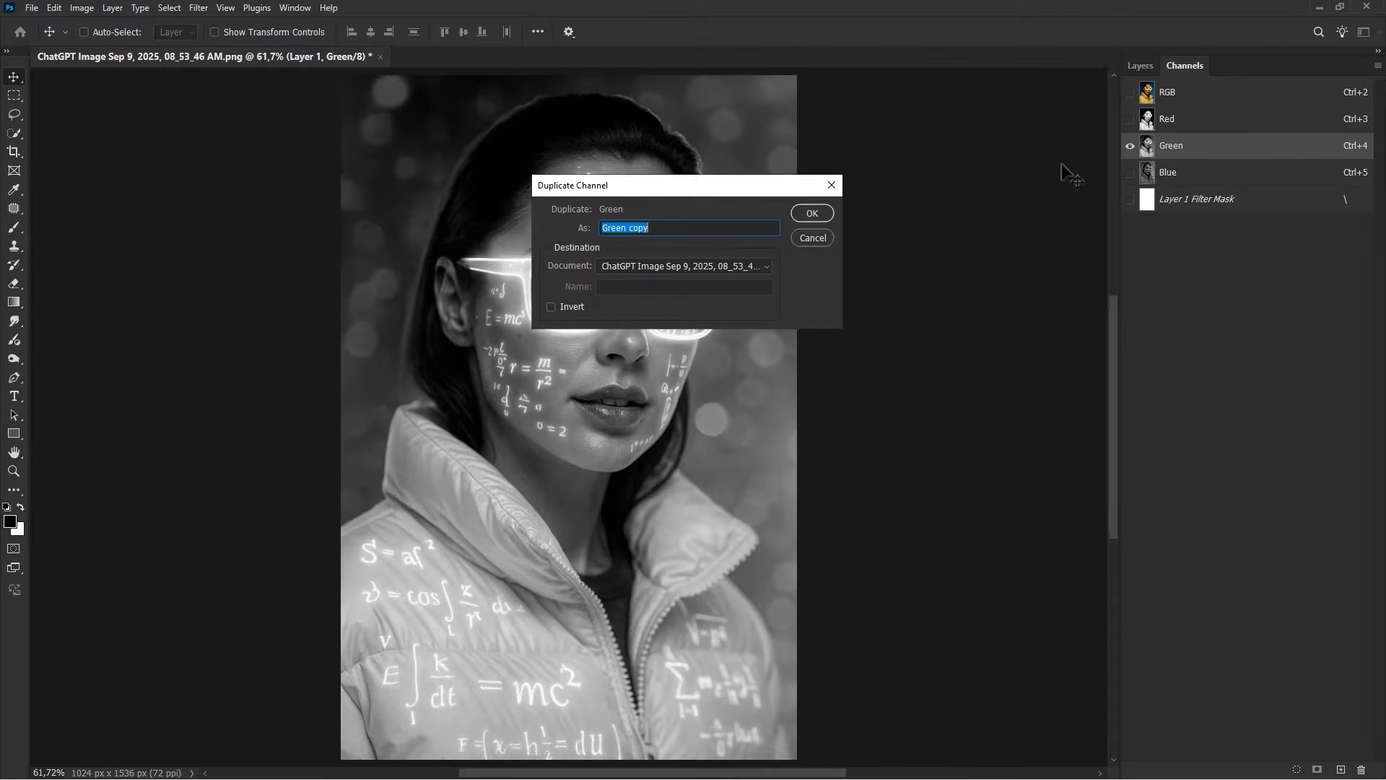
pyautogui.click(814, 213)
pyautogui.click(1130, 226)
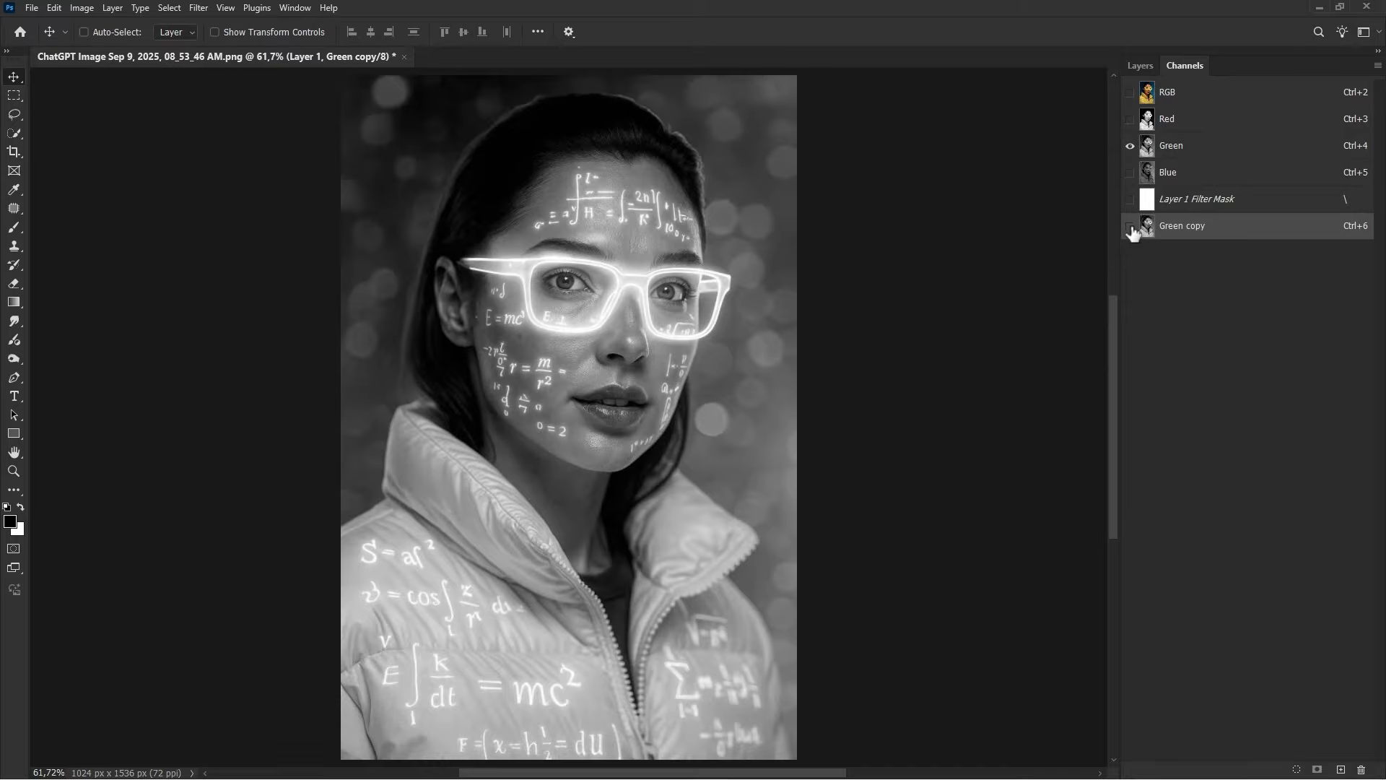
pyautogui.click(1130, 145)
# Raise the Levels black input of the Green channel copy to about 213 to isolate the glasses and formulas, and load the channel as a selection.
pyautogui.hotkey('ctrl', 'l')
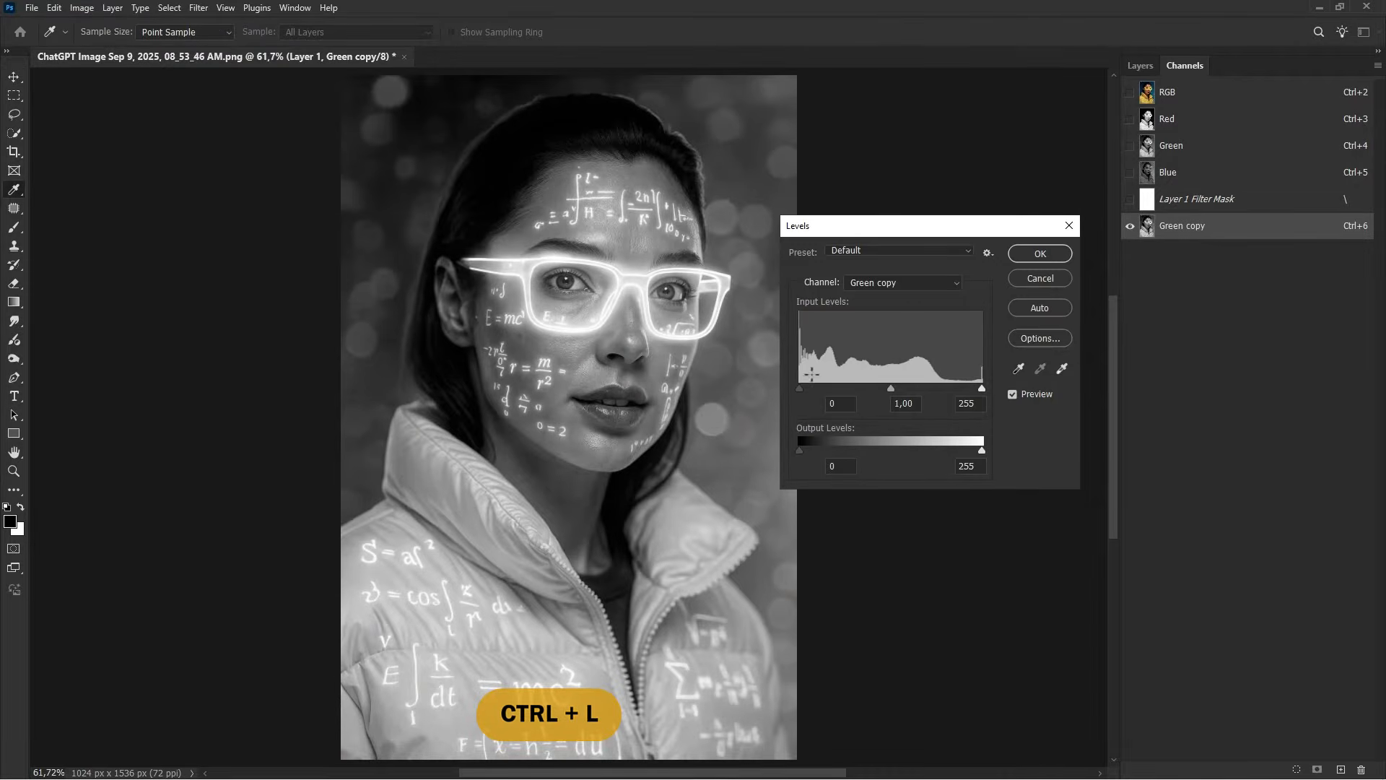
pyautogui.moveTo(798, 389); pyautogui.dragTo(950, 393)
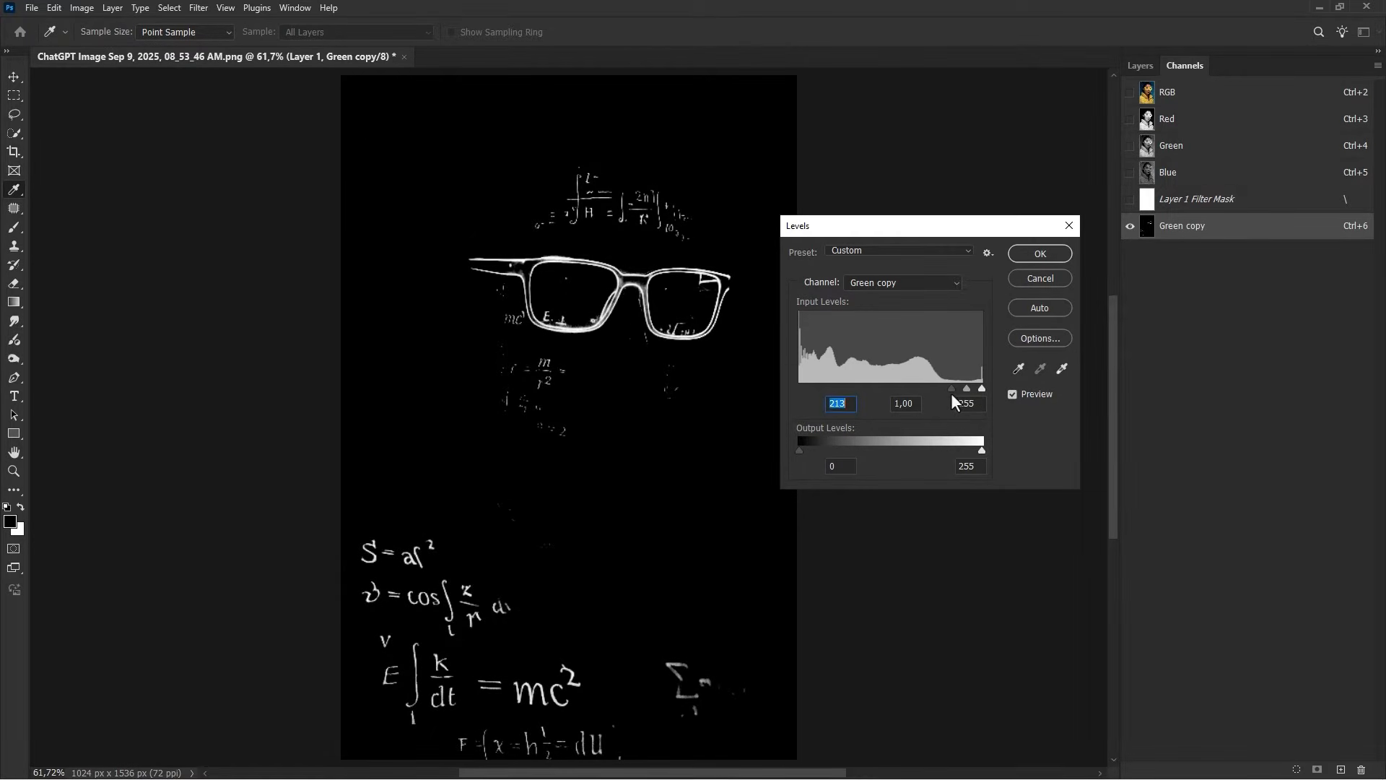
pyautogui.click(1041, 253)
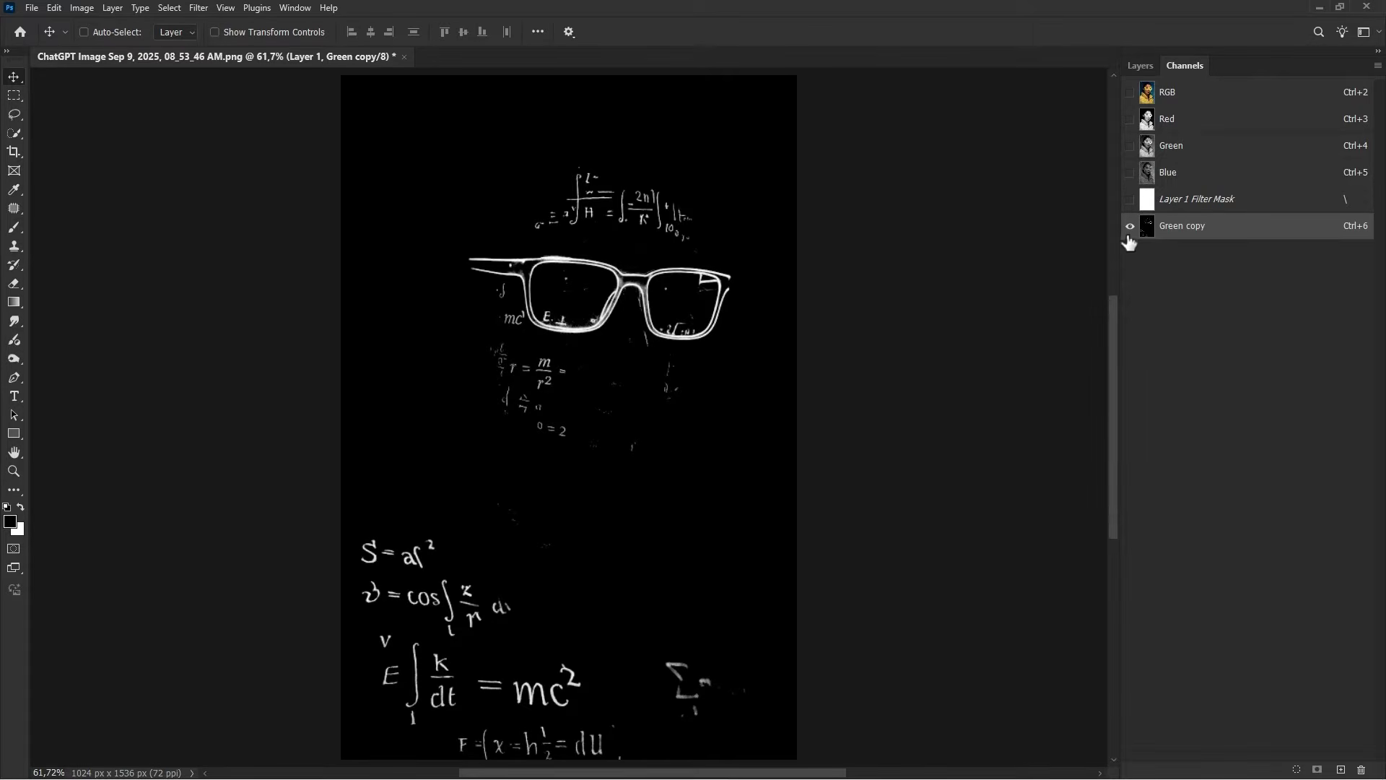
pyautogui.click(1300, 771)
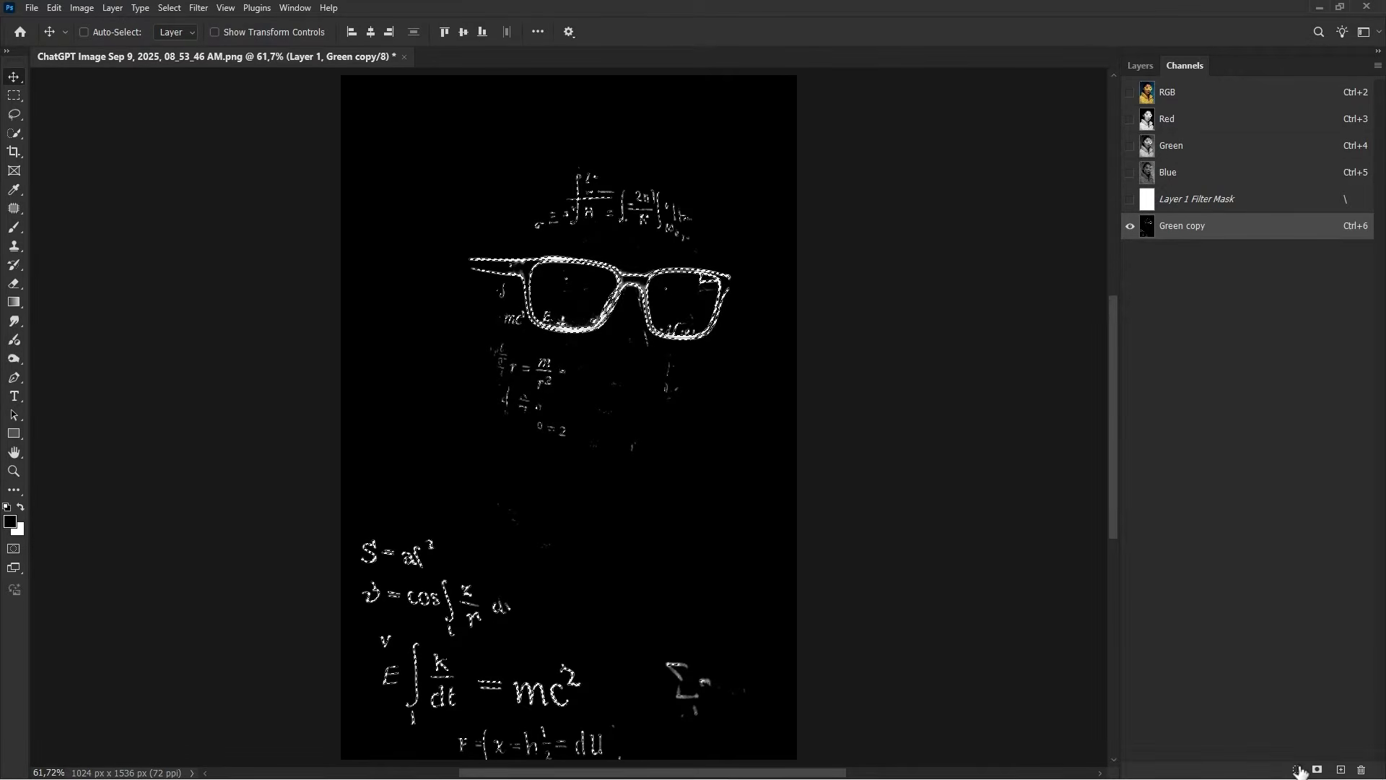
# Restore the composite RGB view and add a Solid Color fill layer in pale yellow #fffab0 from the glasses and formulas selection.
pyautogui.click(1169, 90)
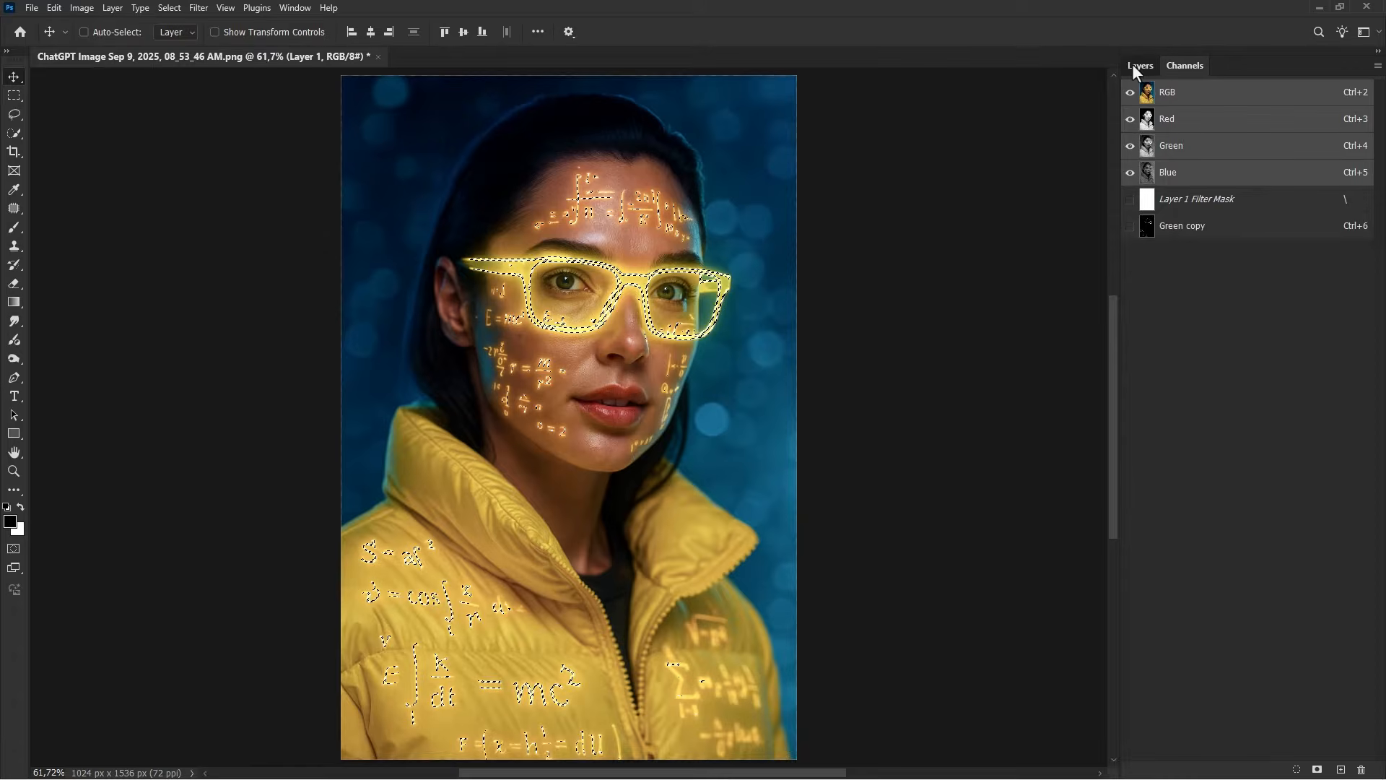
pyautogui.click(1133, 64)
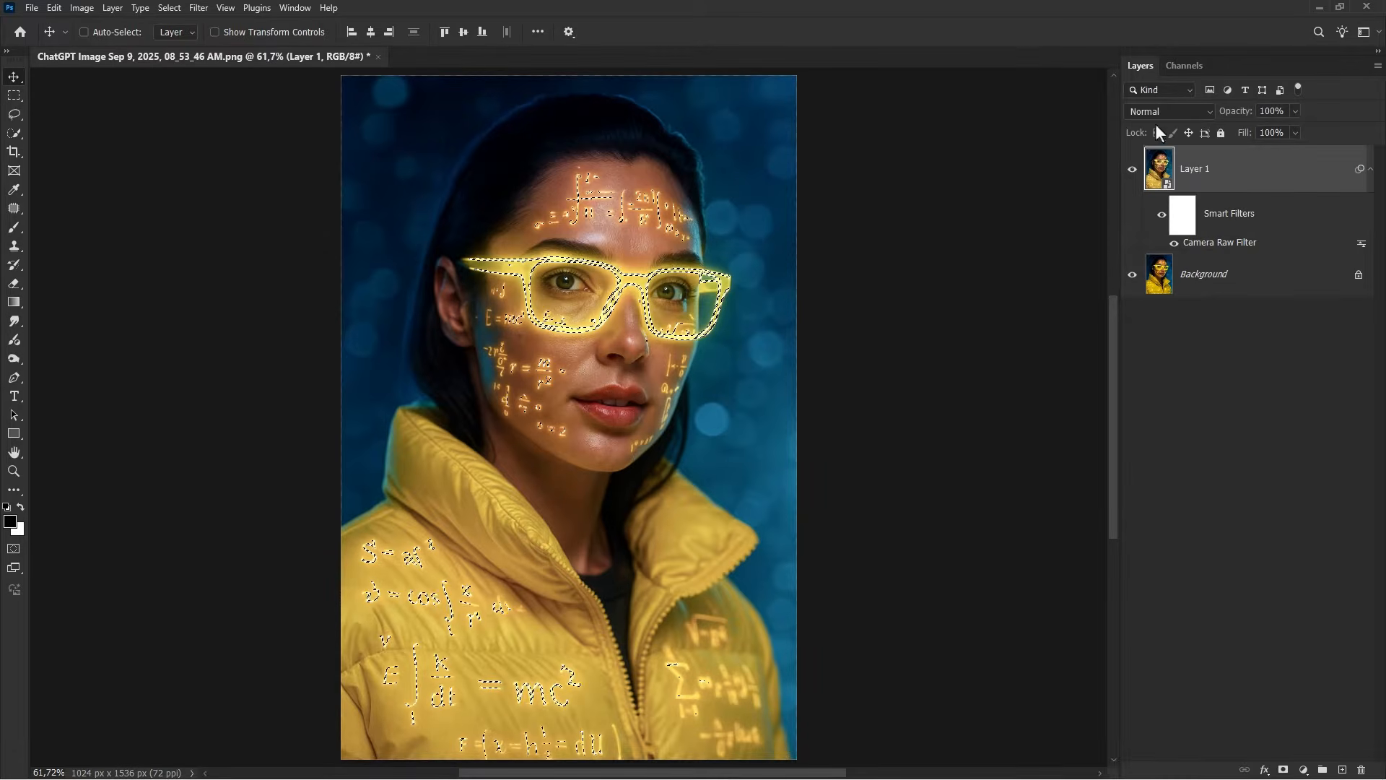
pyautogui.click(1303, 769)
pyautogui.click(1305, 513)
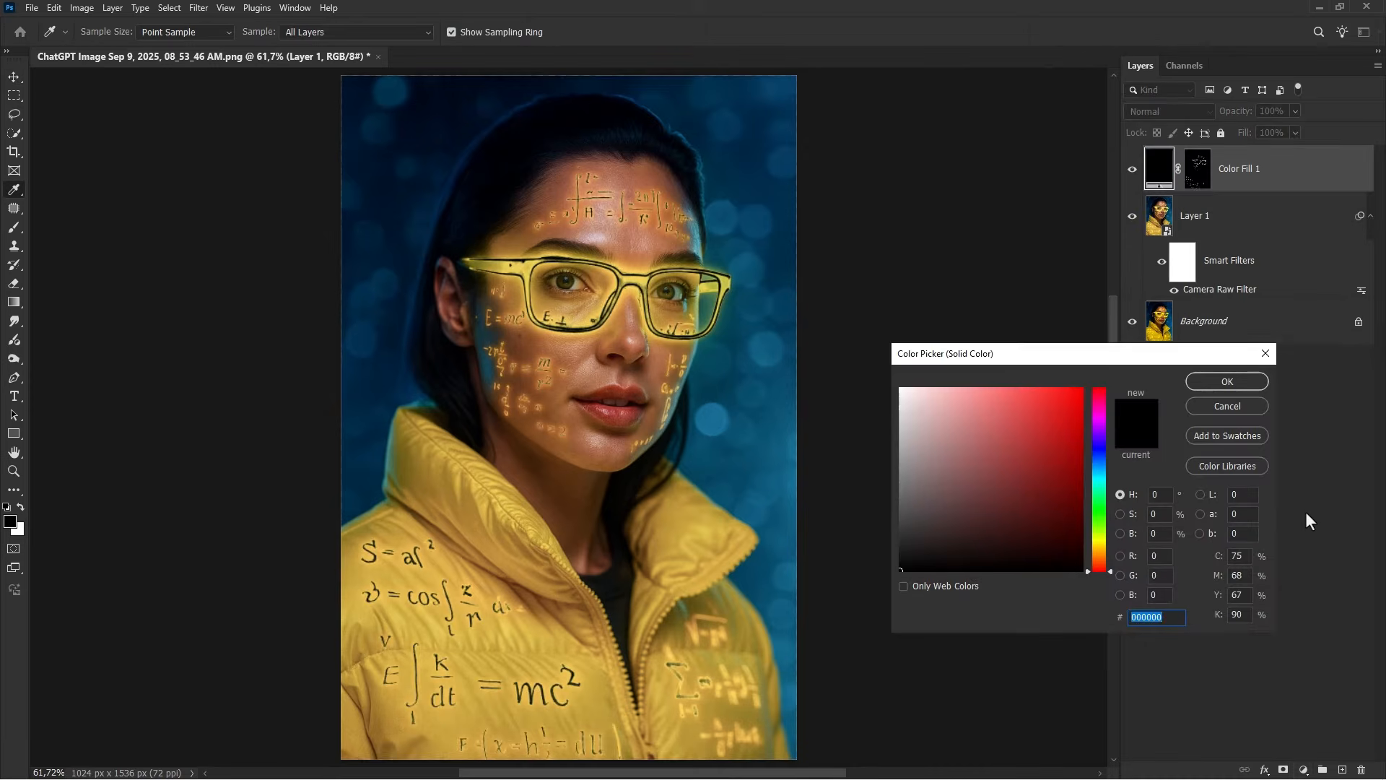
pyautogui.moveTo(968, 440); pyautogui.dragTo(955, 373)
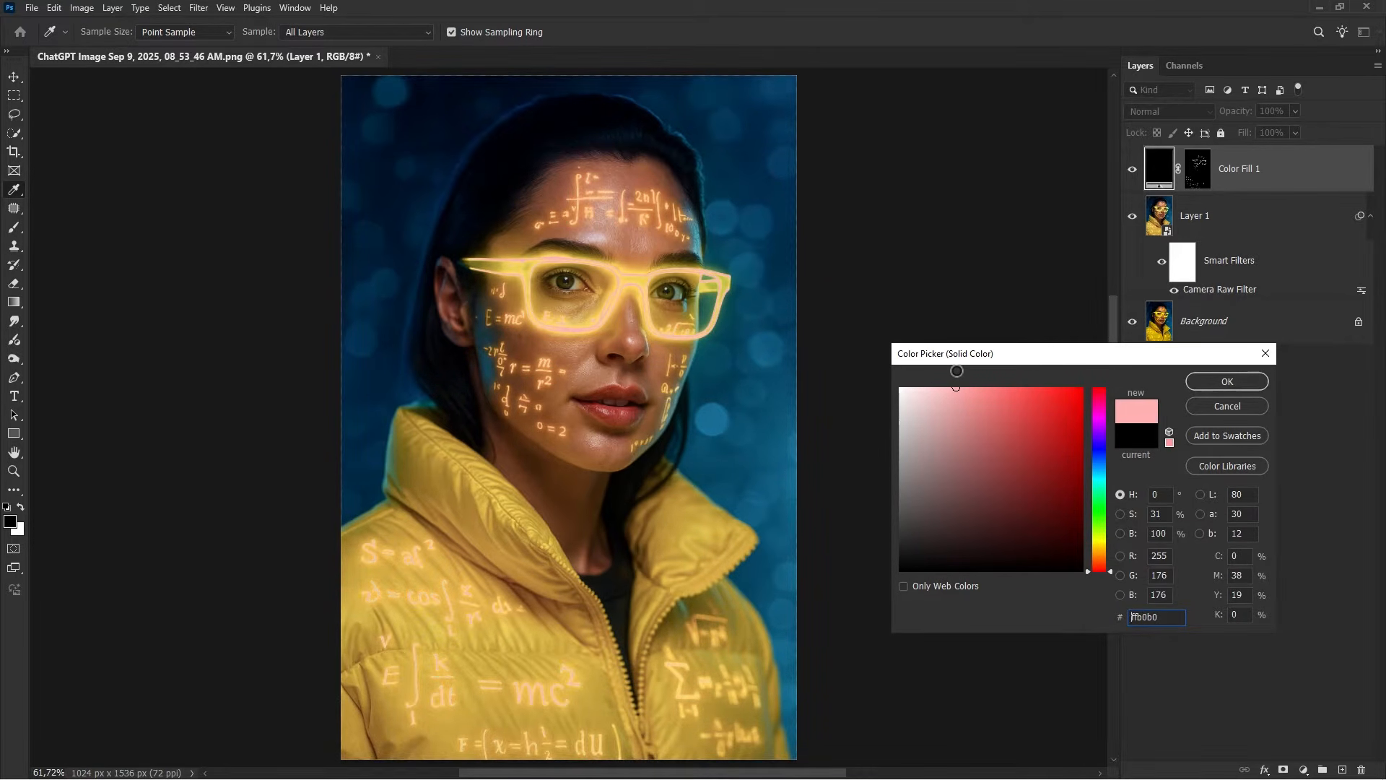
pyautogui.moveTo(1097, 540); pyautogui.dragTo(1101, 542)
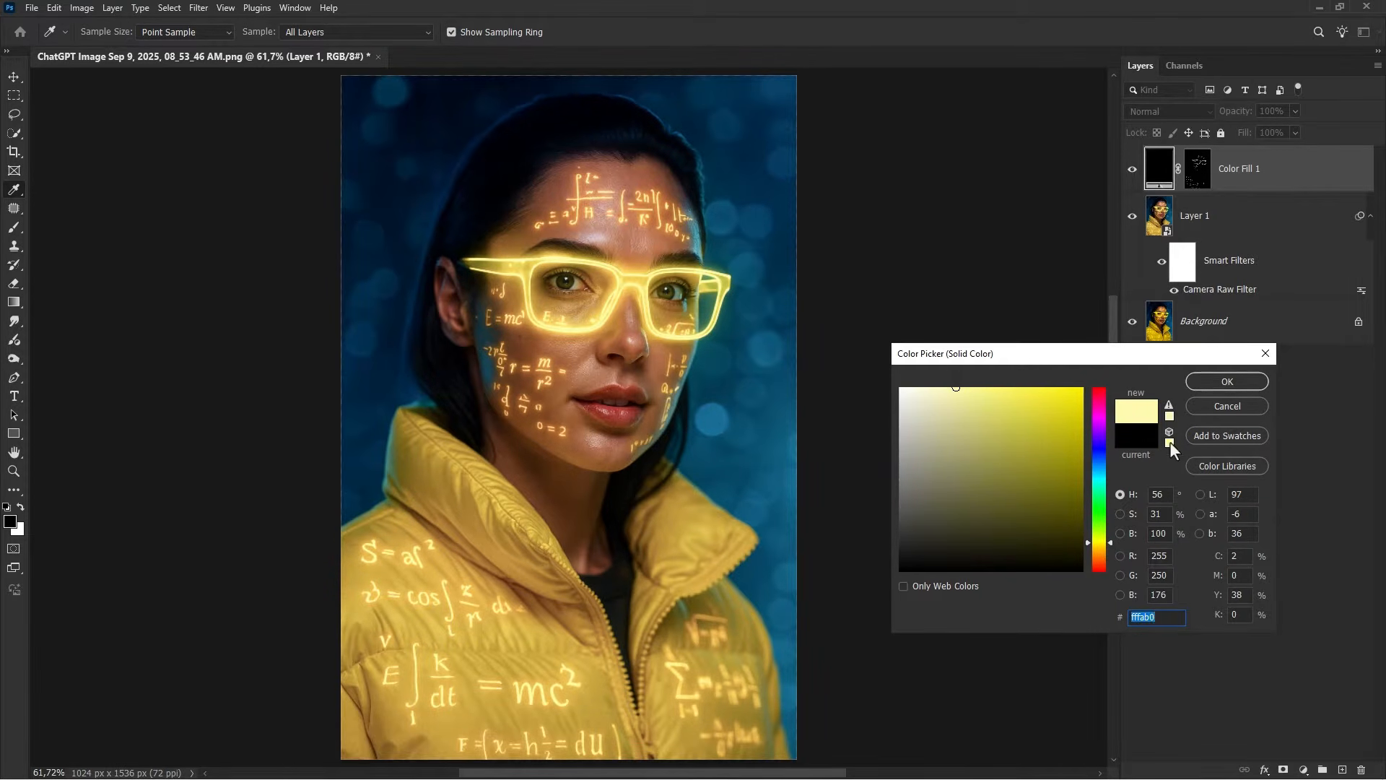
pyautogui.click(1218, 383)
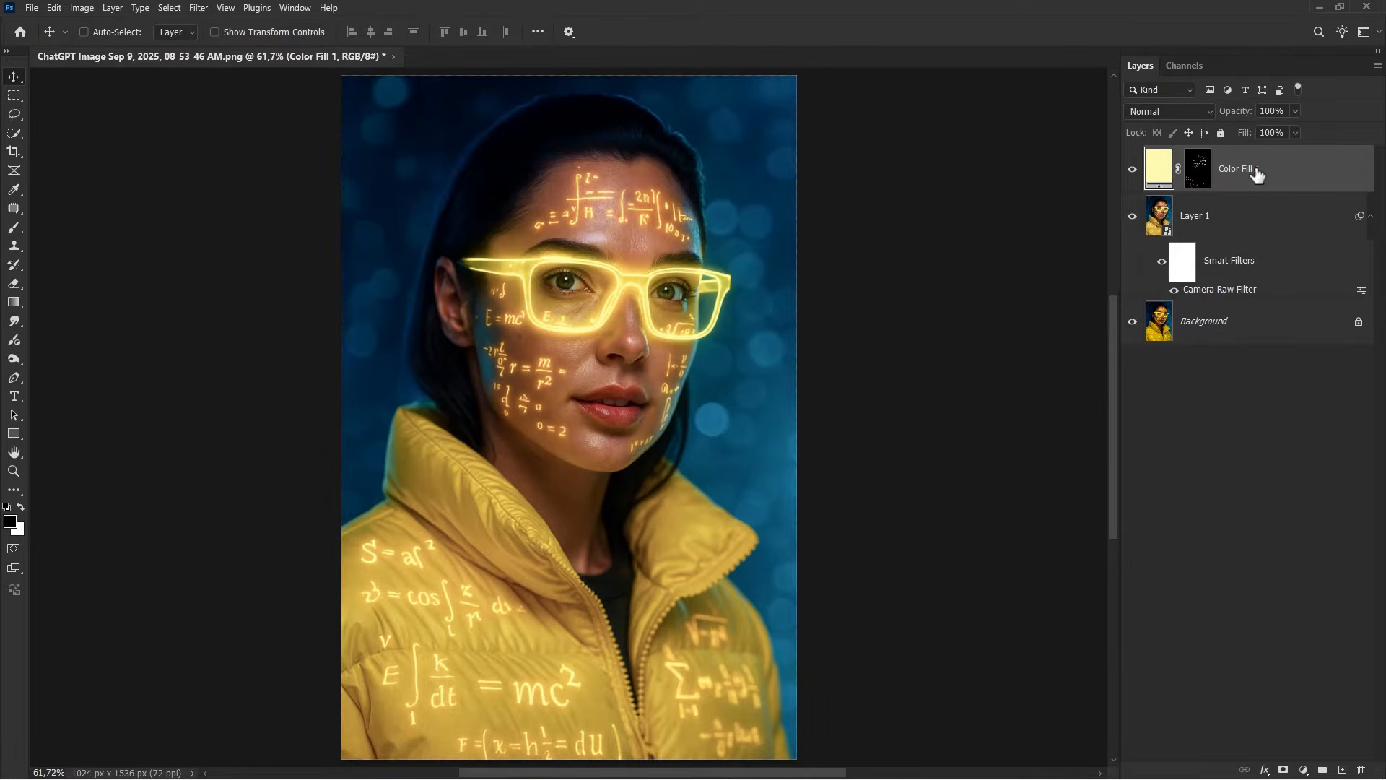
# Add a Hue/Saturation adjustment above Layer 1, lower the saturation of the Reds and Yellows, and check its effect.
pyautogui.click(1257, 227)
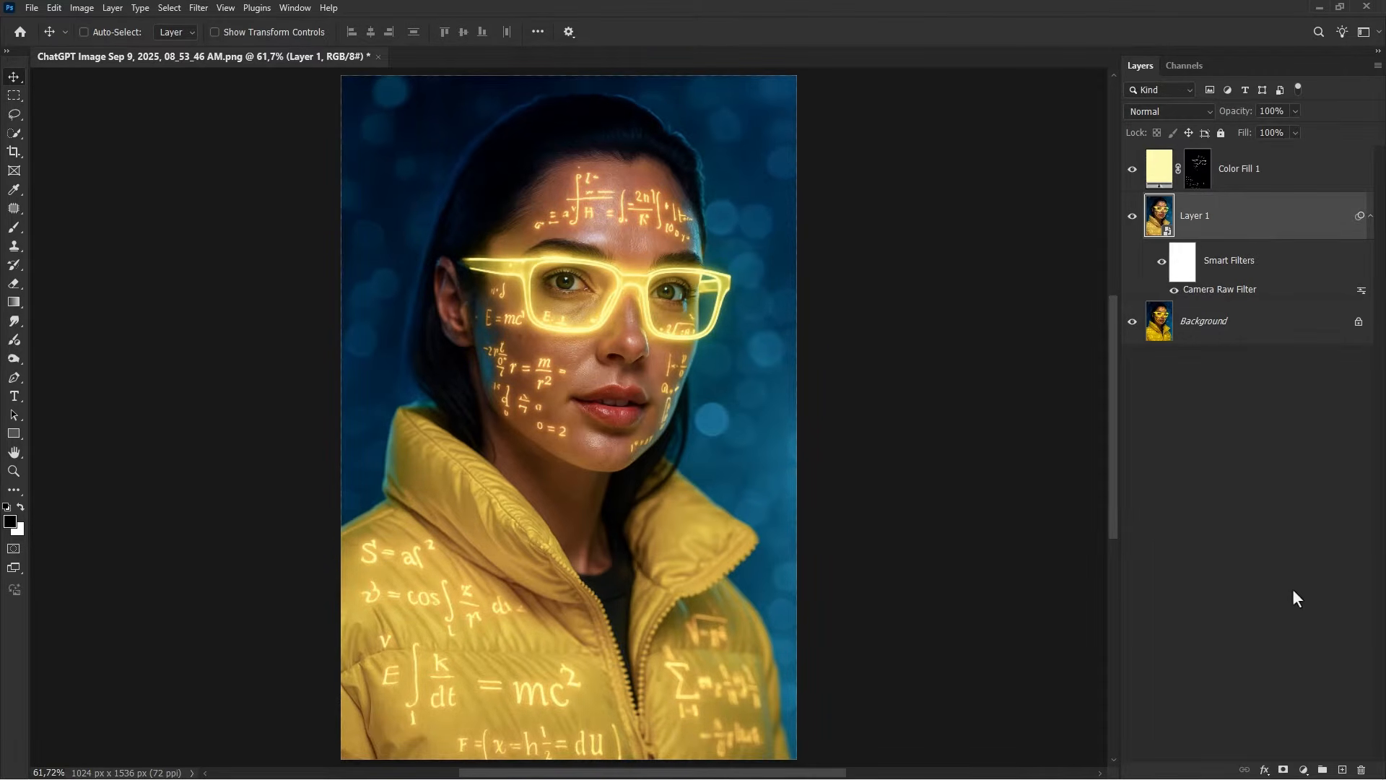
pyautogui.click(1299, 767)
pyautogui.click(1298, 625)
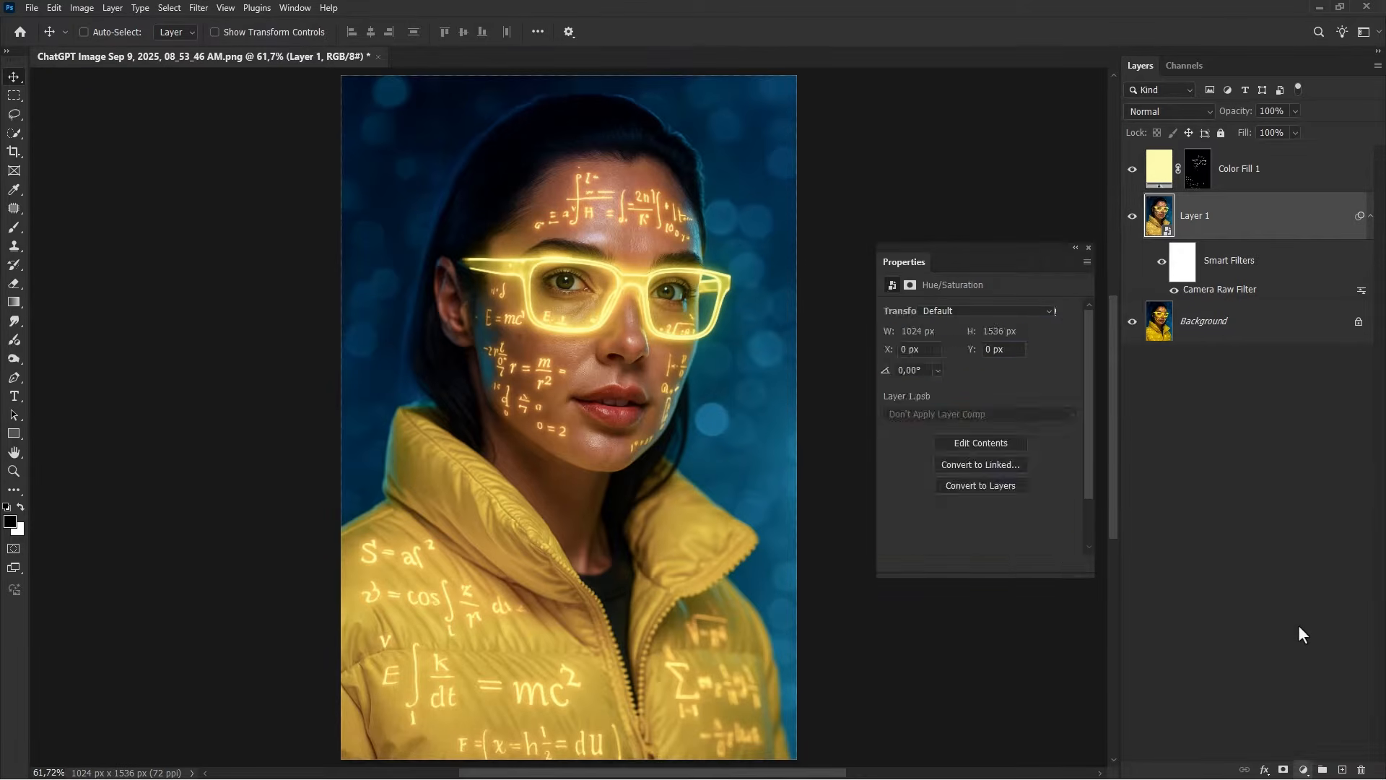
pyautogui.click(915, 337)
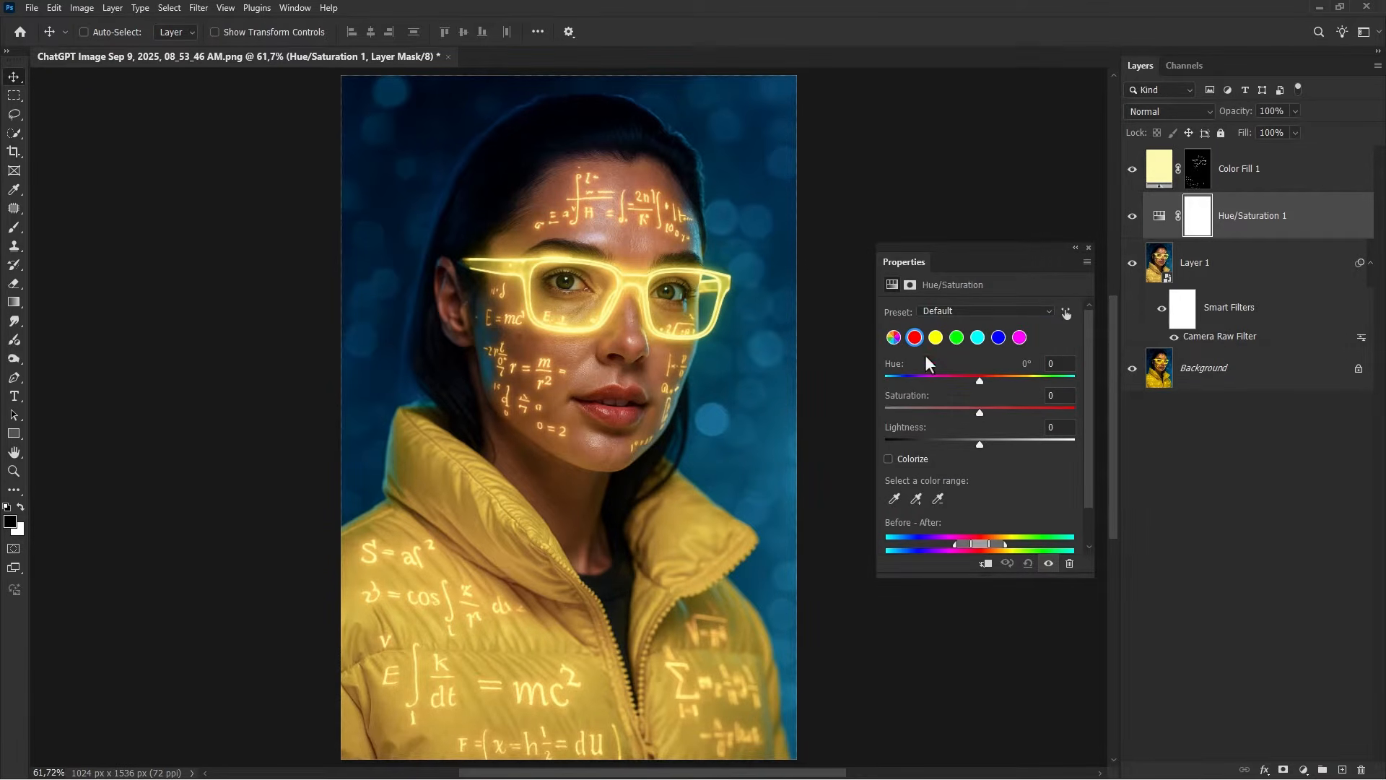
pyautogui.moveTo(970, 409); pyautogui.dragTo(961, 410)
pyautogui.click(933, 336)
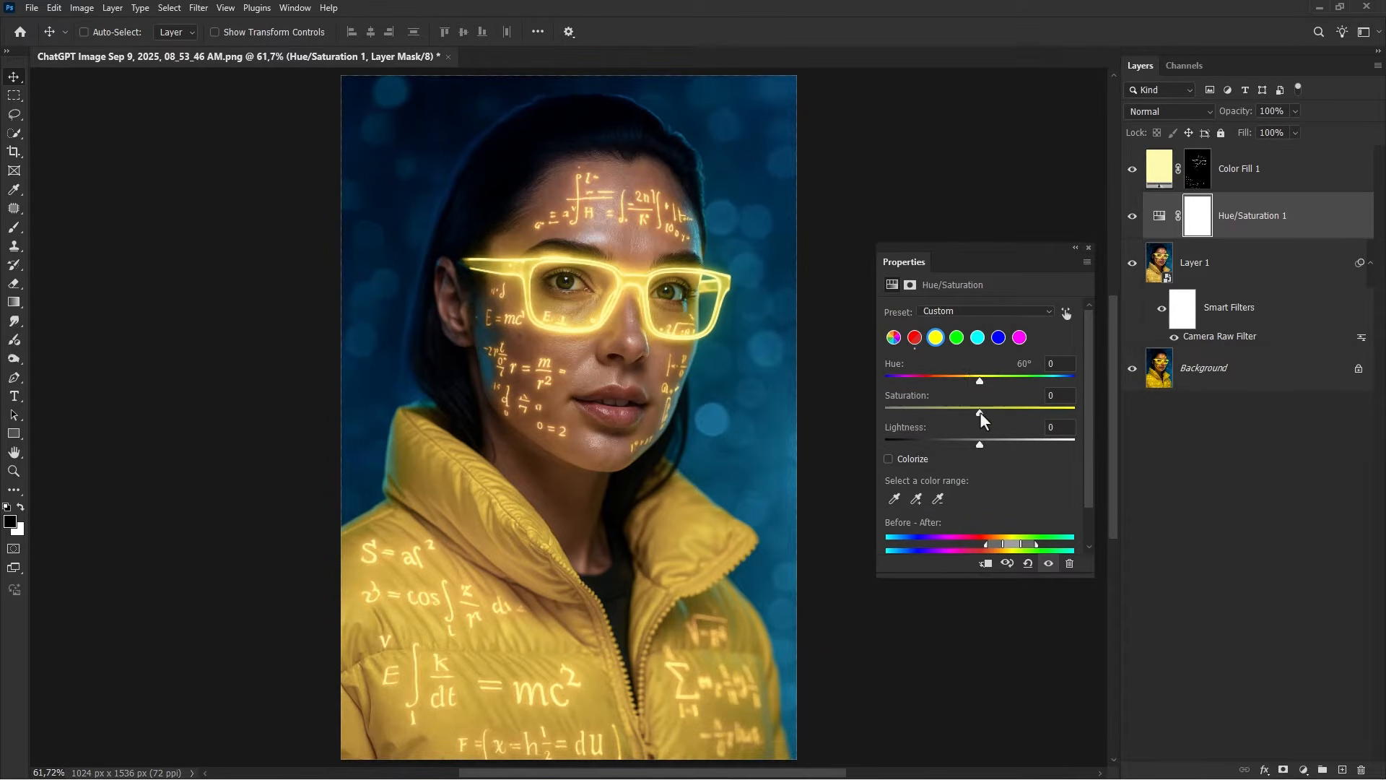
pyautogui.moveTo(981, 412); pyautogui.dragTo(963, 412)
pyautogui.click(1089, 248)
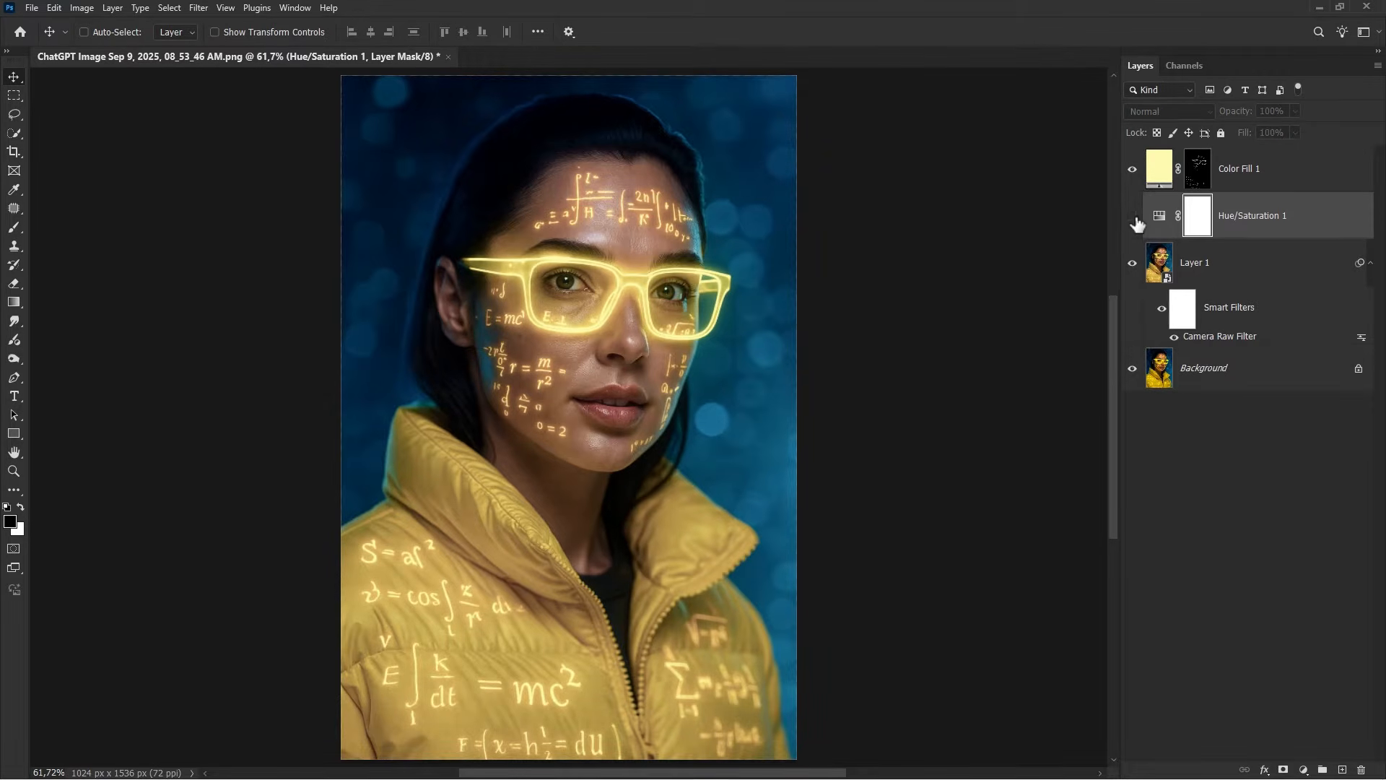
# Add an Exposure adjustment above the Hue/Saturation layer and lower its exposure to about -2.74.
pyautogui.click(1239, 224)
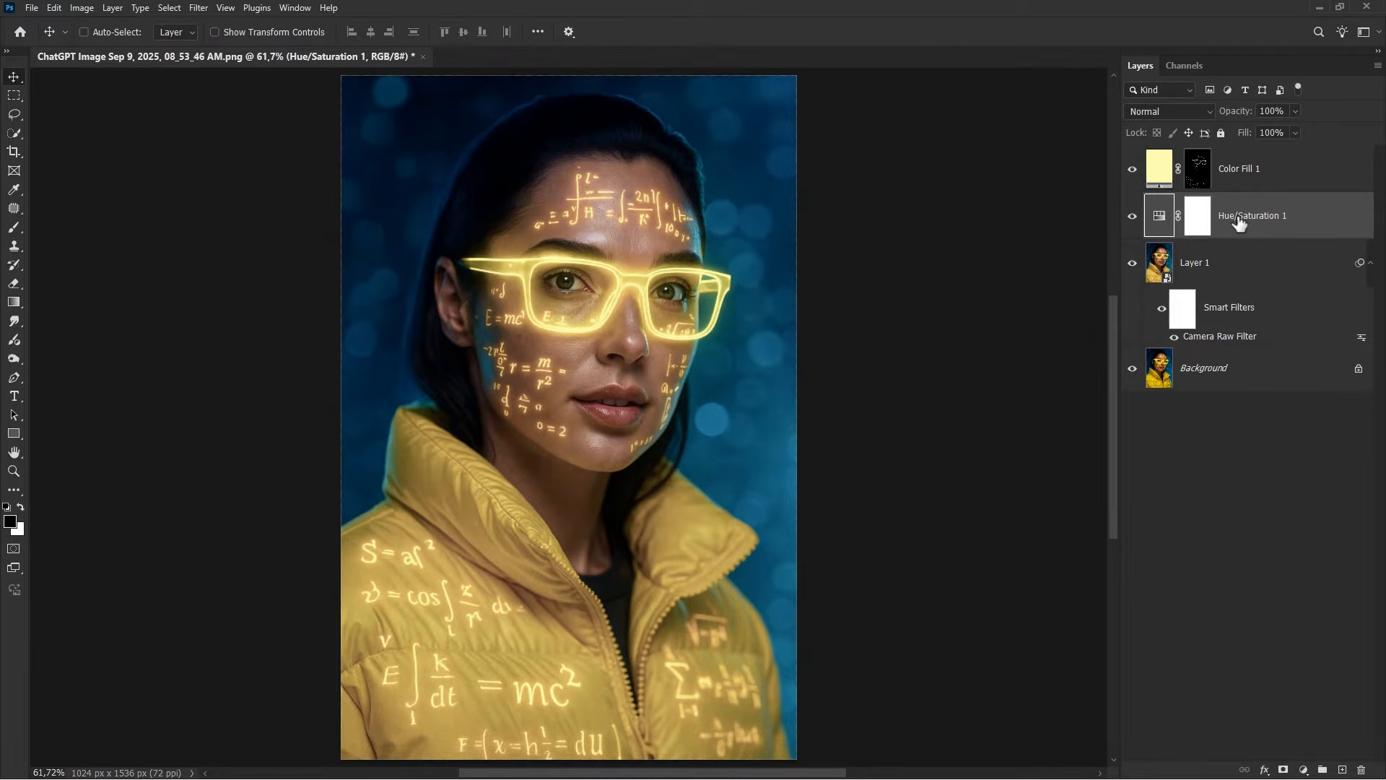
pyautogui.click(1303, 769)
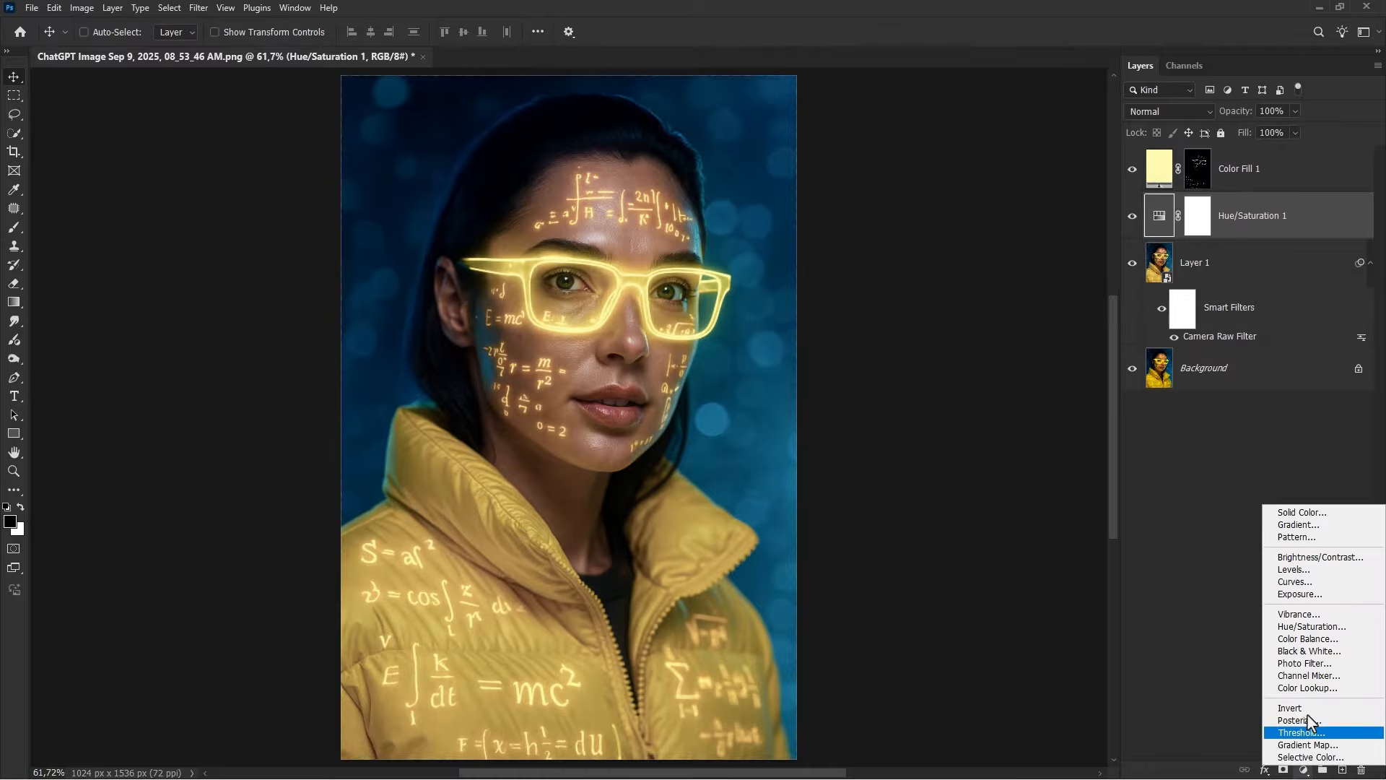
pyautogui.click(1304, 595)
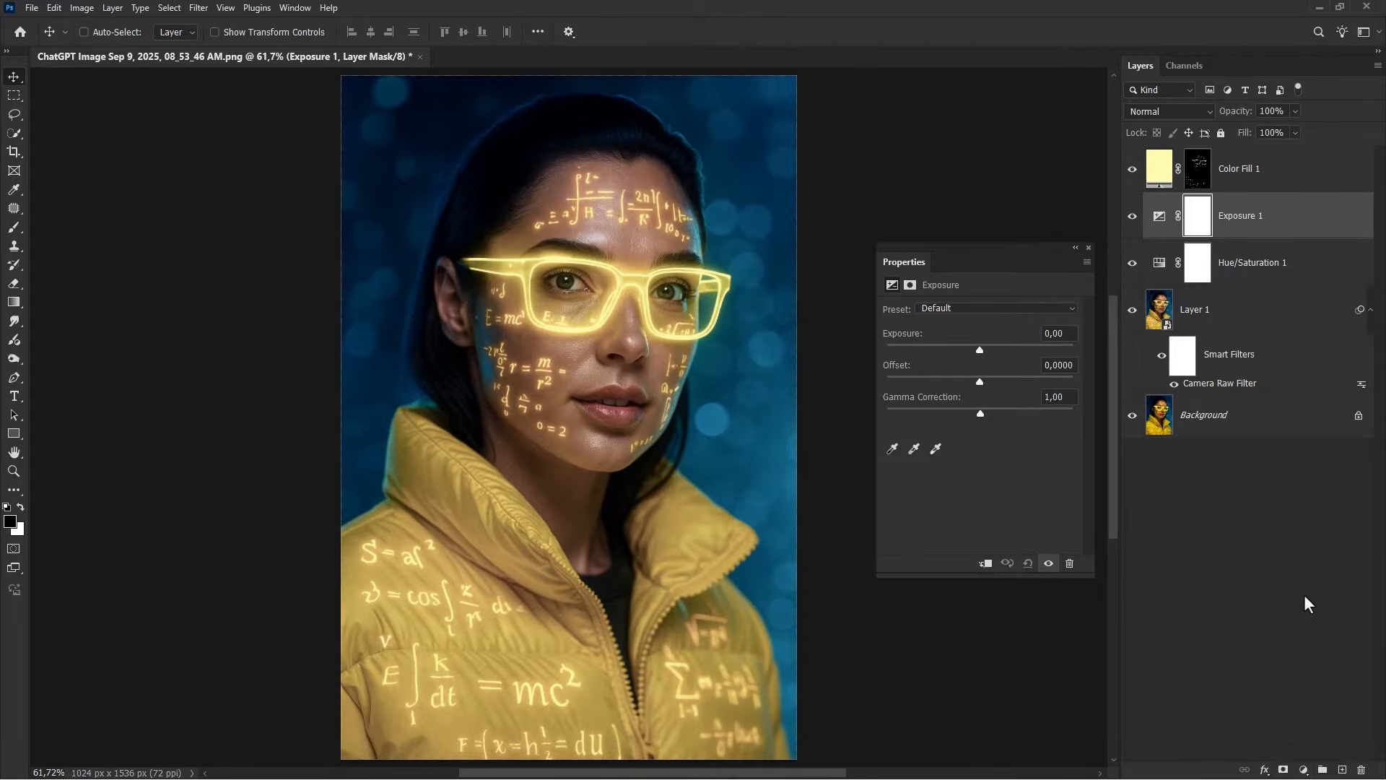
pyautogui.moveTo(979, 349); pyautogui.dragTo(946, 348)
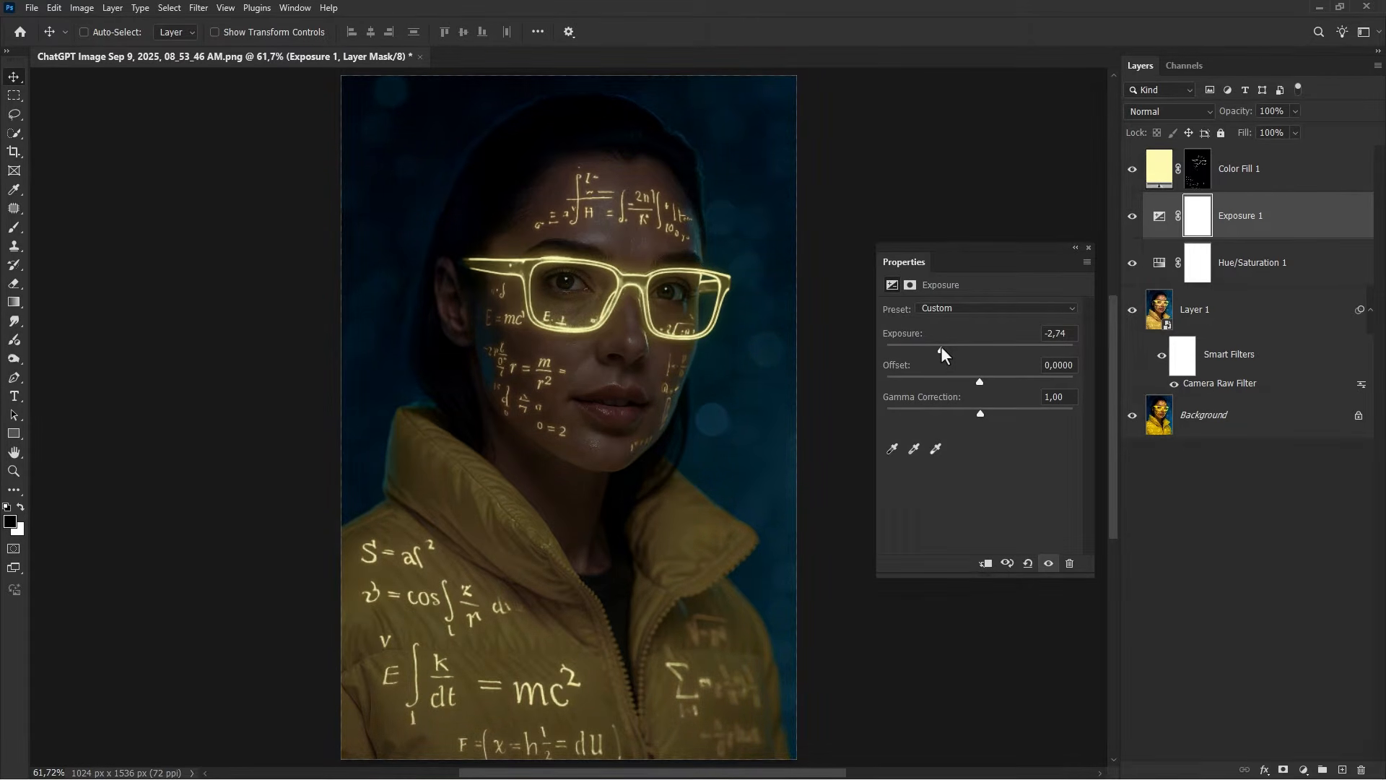
pyautogui.click(1088, 247)
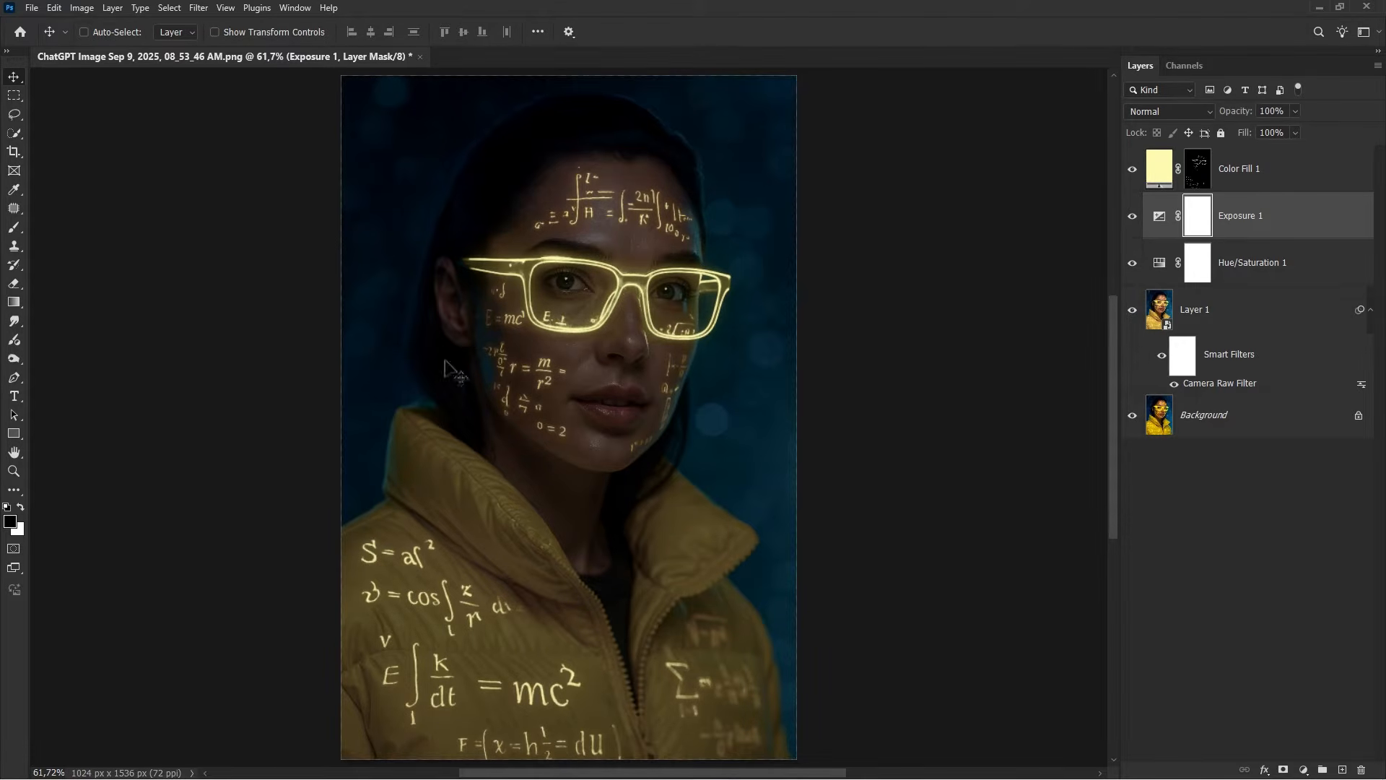
# Paint black on the Exposure layer's mask around the glasses with a soft 700 px brush at 20% flow.
pyautogui.rightClick(14, 227)
pyautogui.click(43, 227)
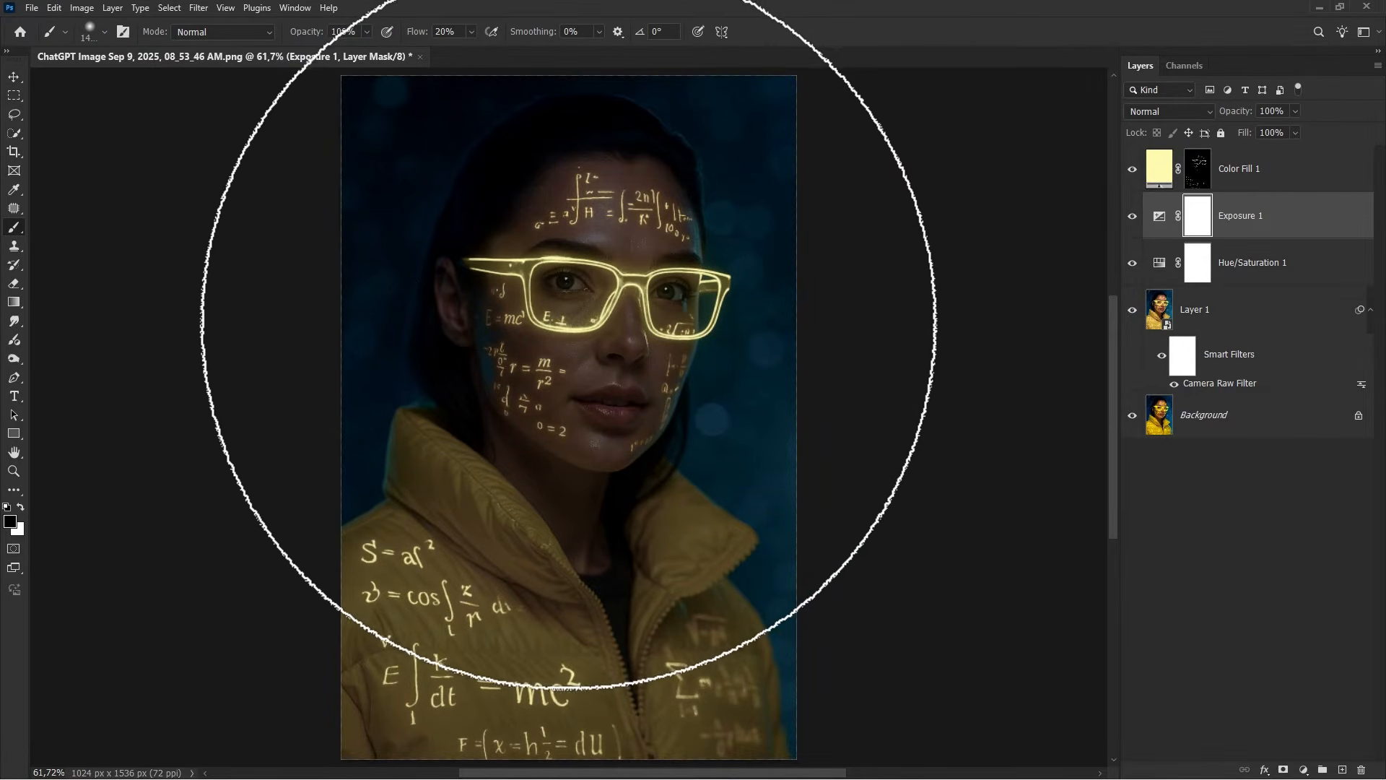
pyautogui.press('[')
pyautogui.press('[')
pyautogui.press('[')
pyautogui.press('[')
pyautogui.press('[')
pyautogui.press('[')
pyautogui.press('[')
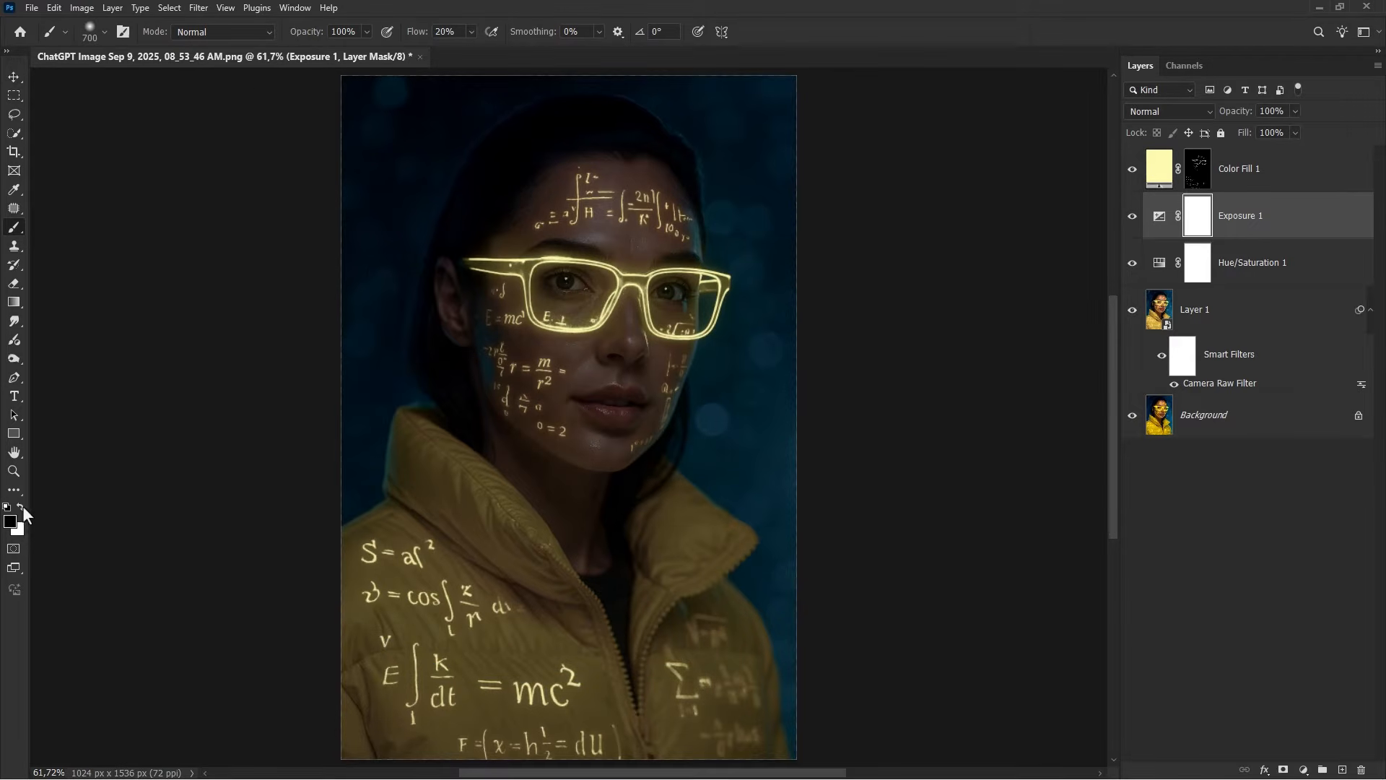
pyautogui.click(418, 34)
pyautogui.click(615, 278)
pyautogui.click(615, 278)
pyautogui.click(615, 278)
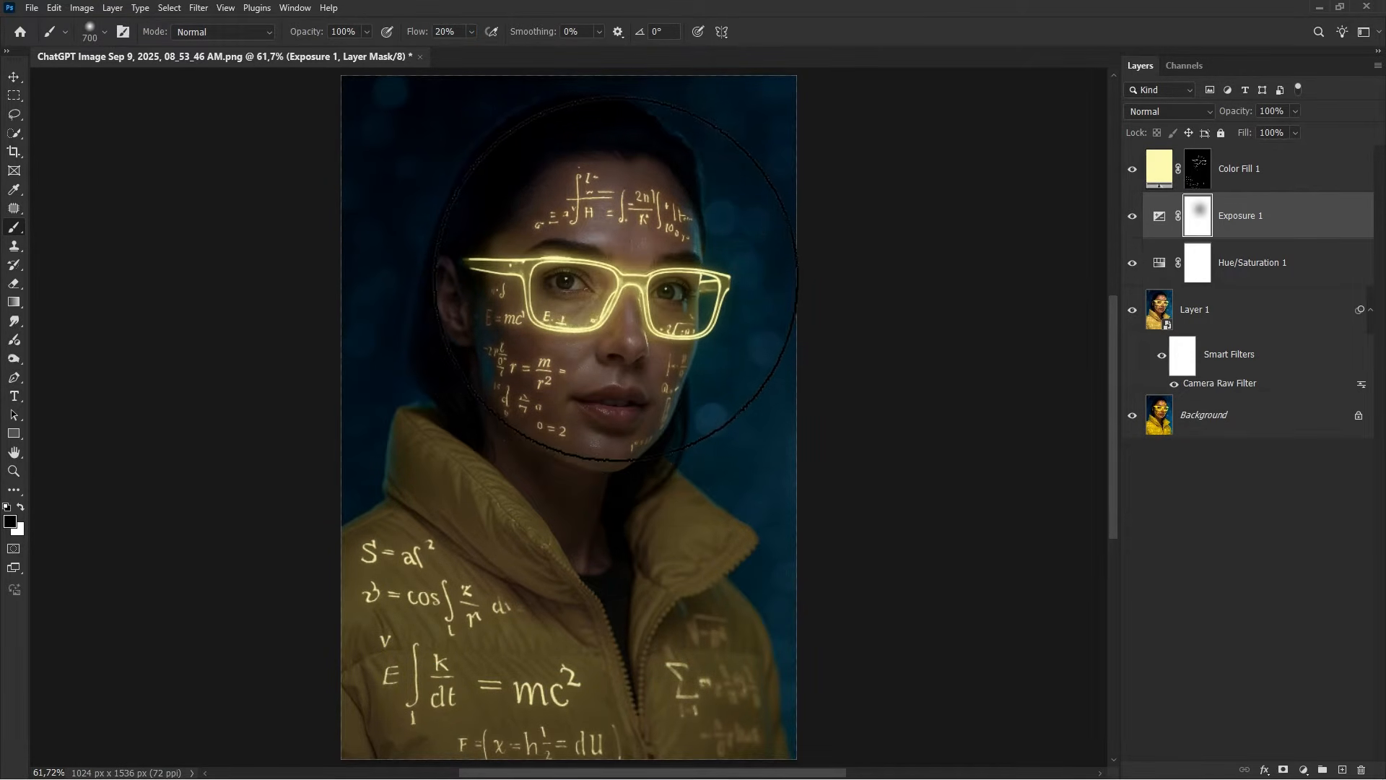
pyautogui.click(615, 278)
# Brighten the cheeks, mouth and chin by painting the Exposure mask with a soft 700 to 800 px black brush at 20% flow.
pyautogui.press('[')
pyautogui.press('[')
pyautogui.press('[')
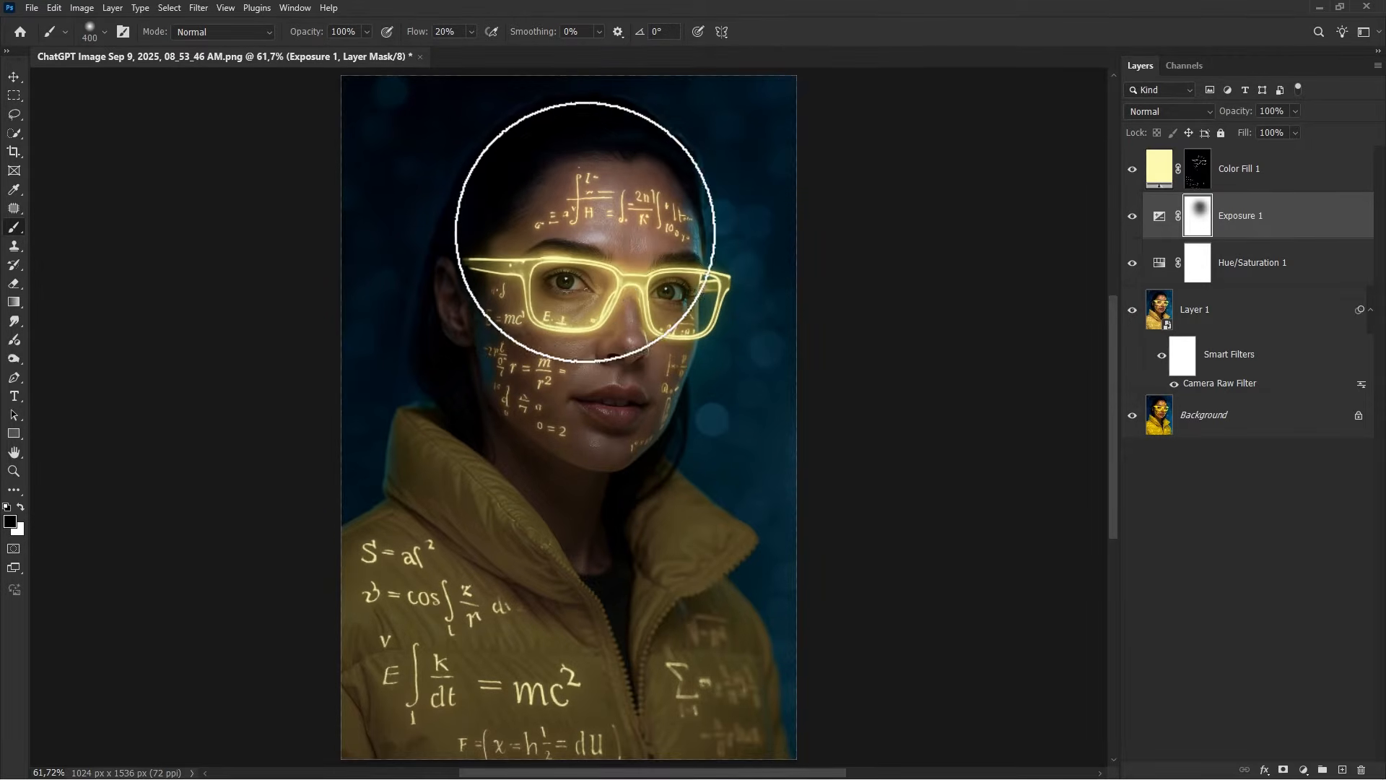
pyautogui.press(']')
pyautogui.press(']')
pyautogui.press(']')
pyautogui.press(']')
pyautogui.click(602, 363)
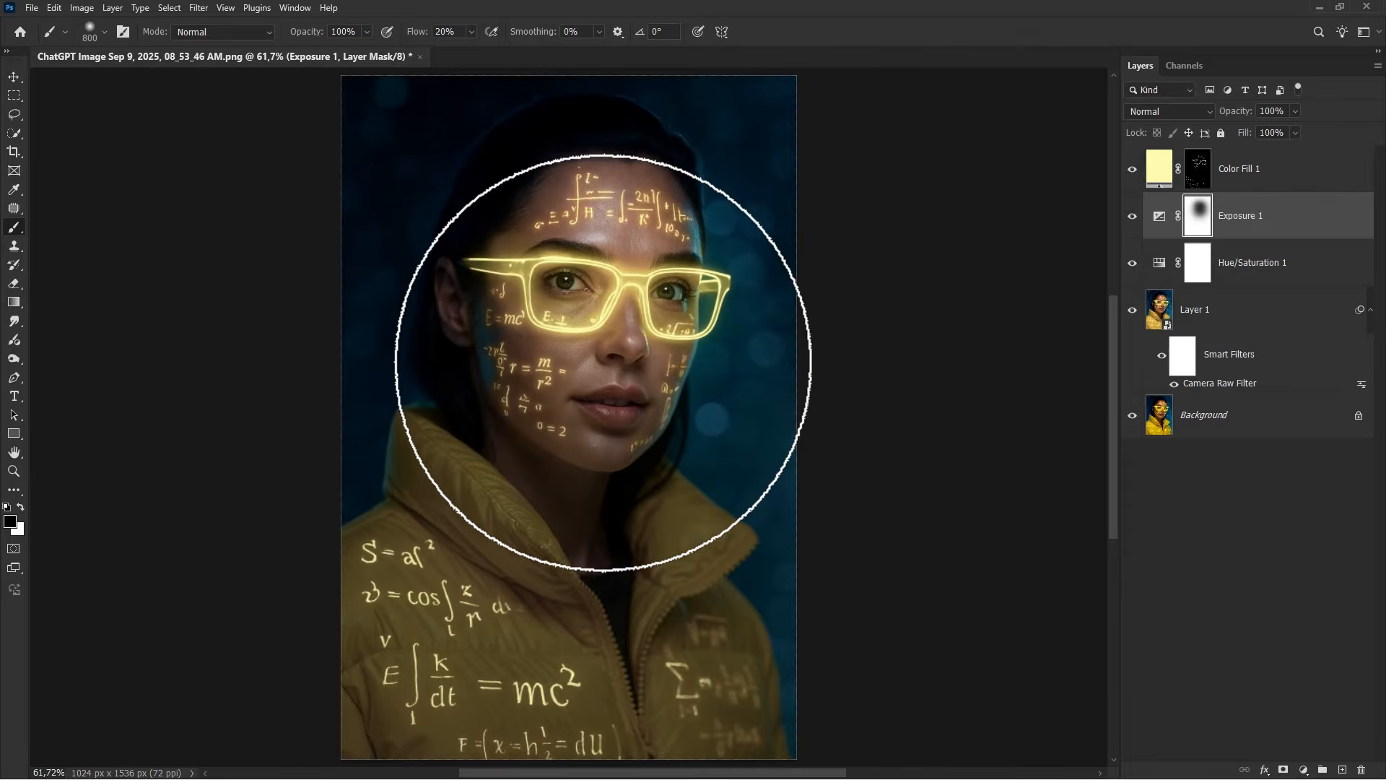
pyautogui.press('[')
pyautogui.click(564, 378)
pyautogui.click(646, 376)
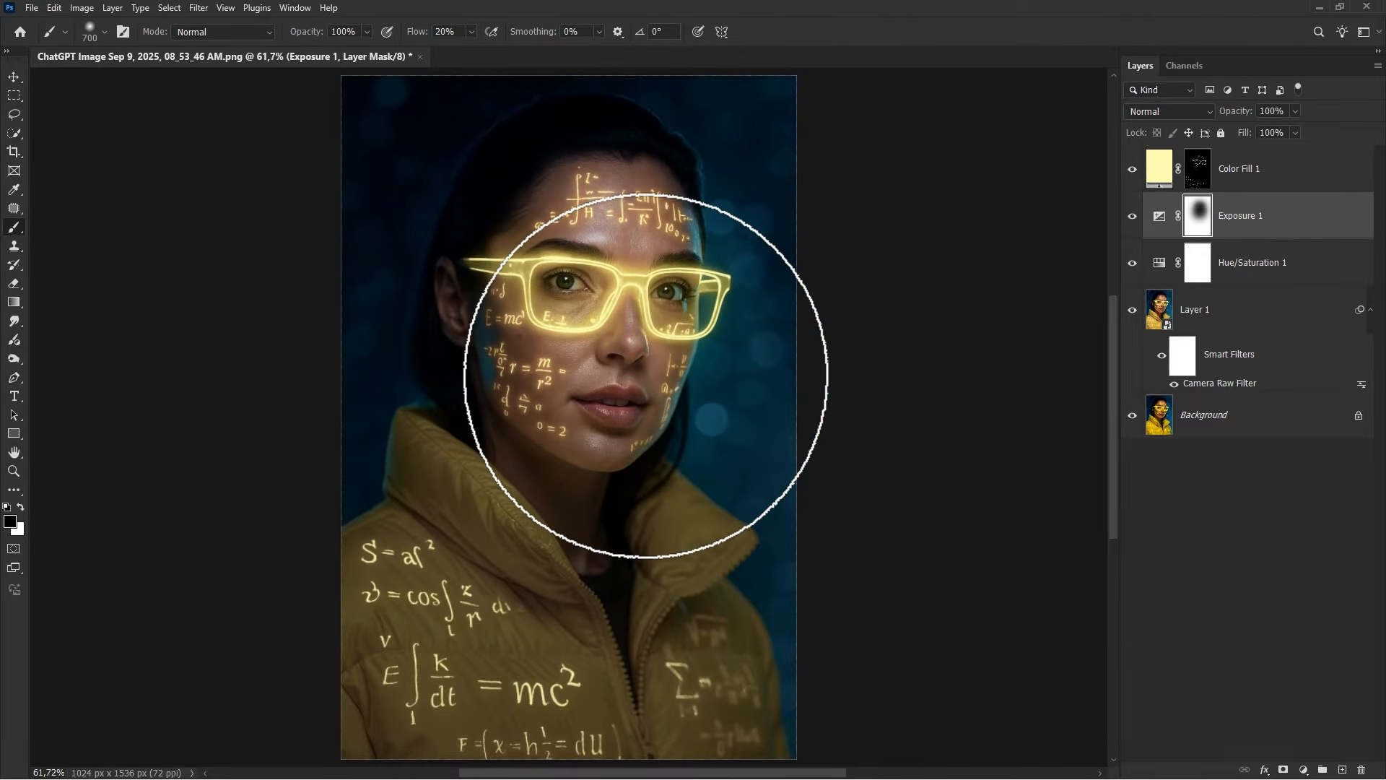
pyautogui.click(502, 445)
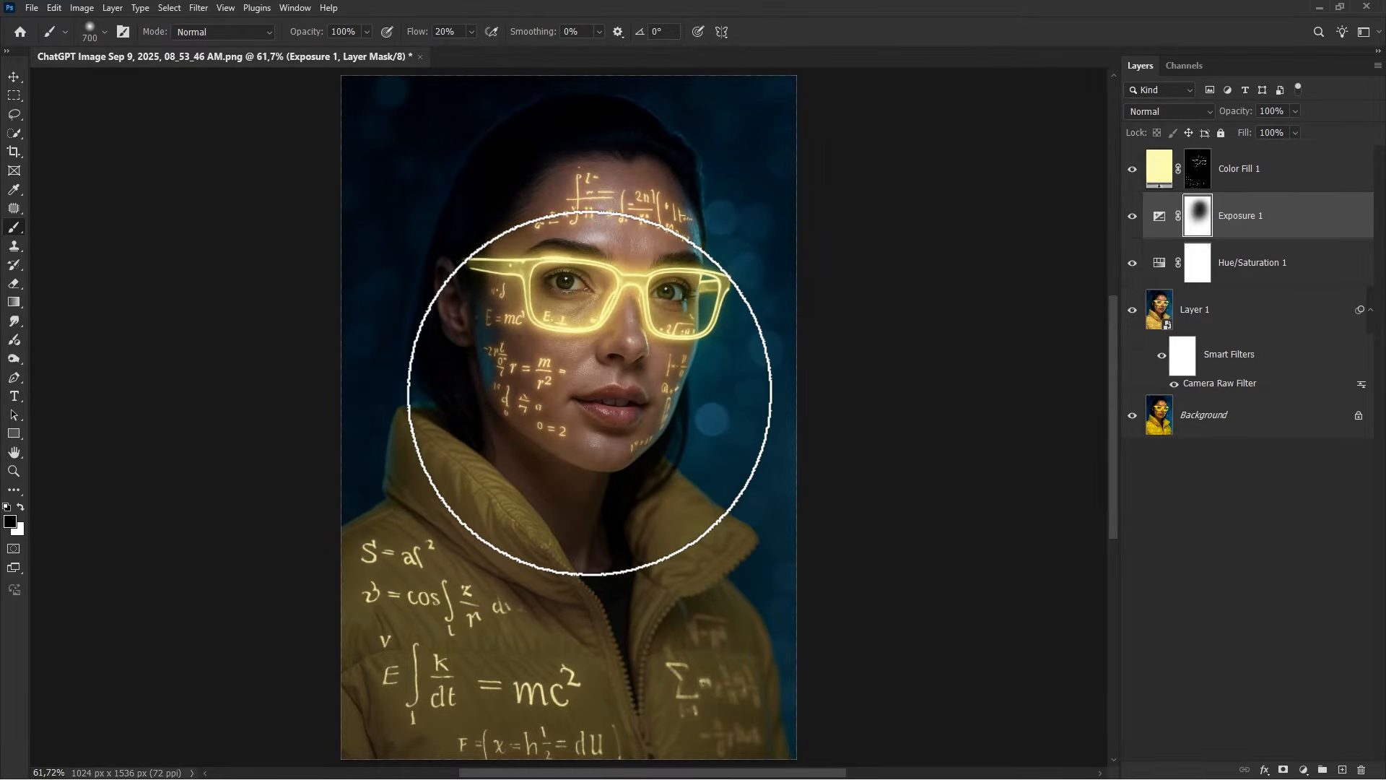
pyautogui.click(551, 415)
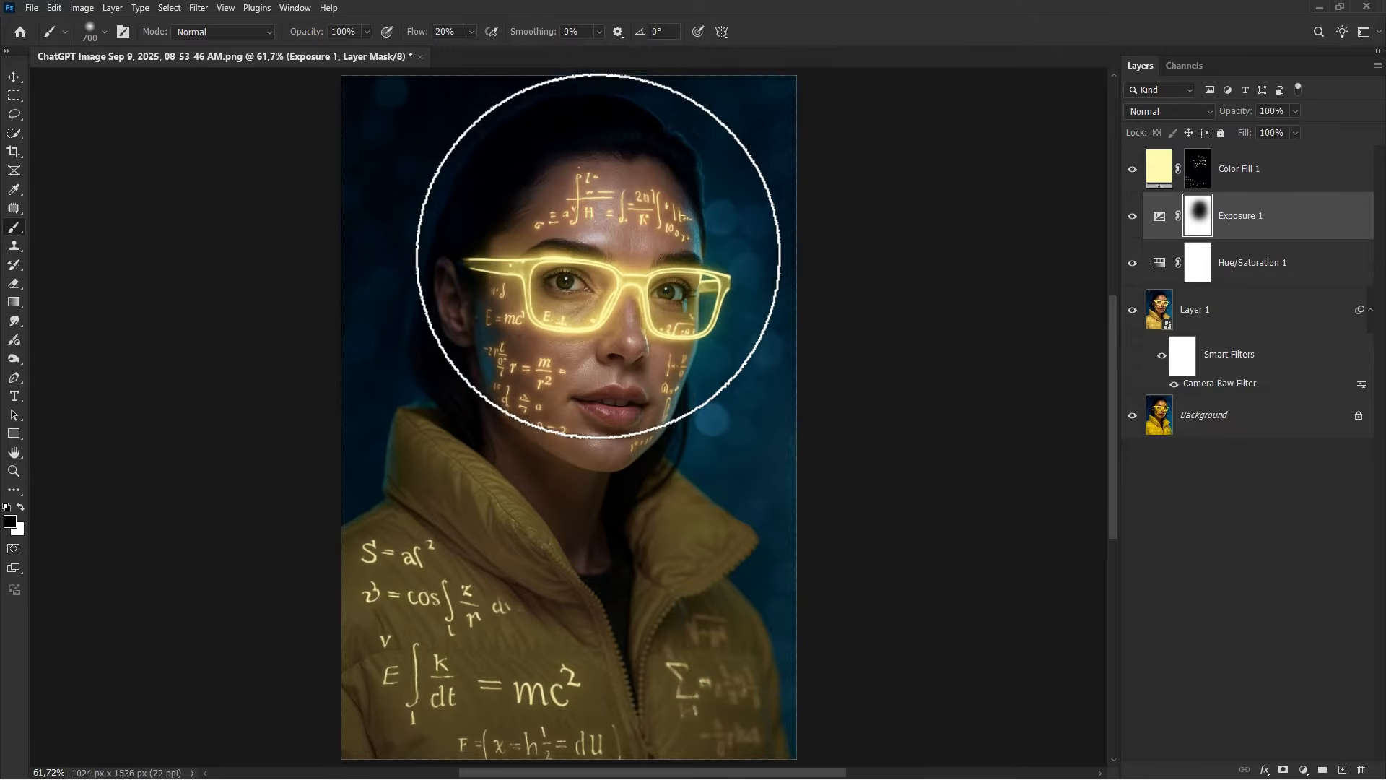
pyautogui.click(603, 415)
# Reduce the brush flow to 7% and paint light along the left side of the jacket collar on the Exposure mask with smaller brushes.
pyautogui.keyDown('alt'); pyautogui.rightClick(586, 401); pyautogui.keyUp('alt')
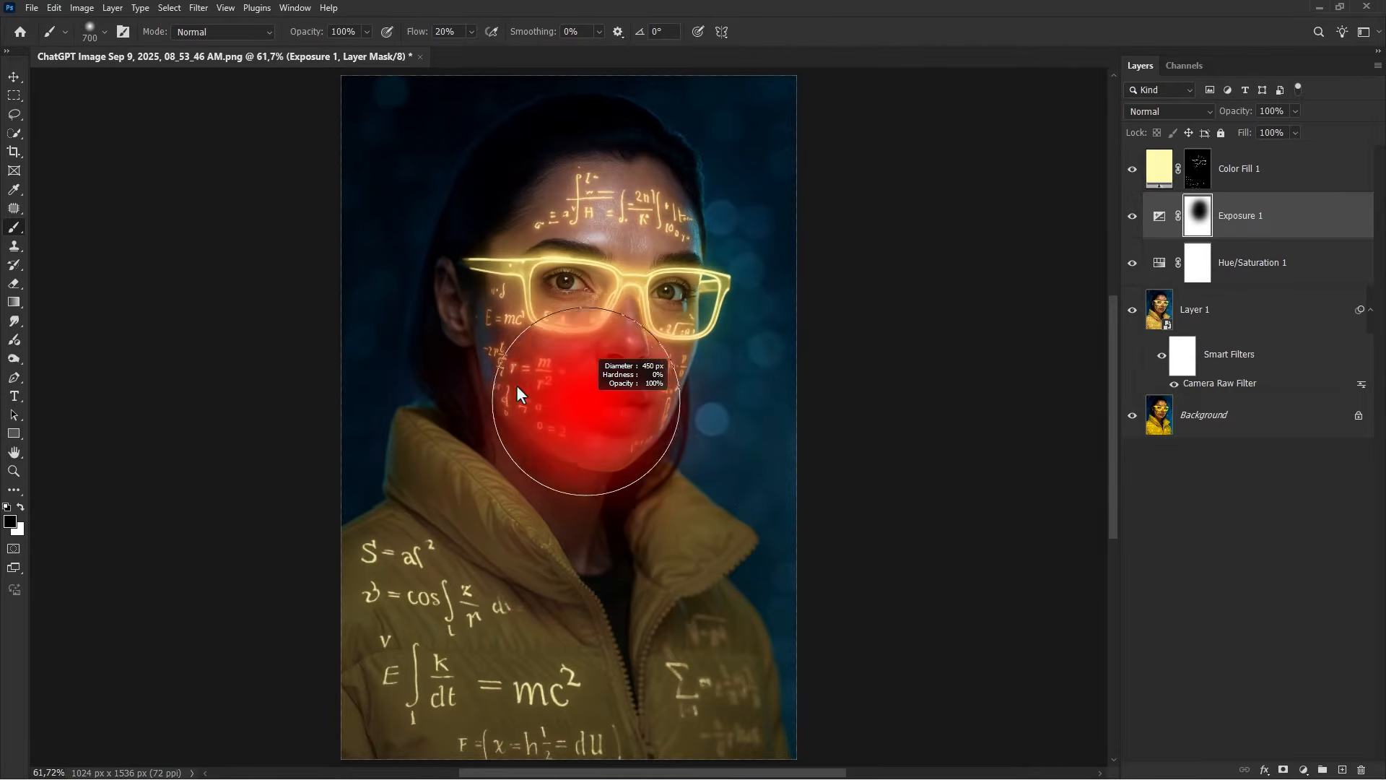
pyautogui.moveTo(410, 30); pyautogui.dragTo(402, 29)
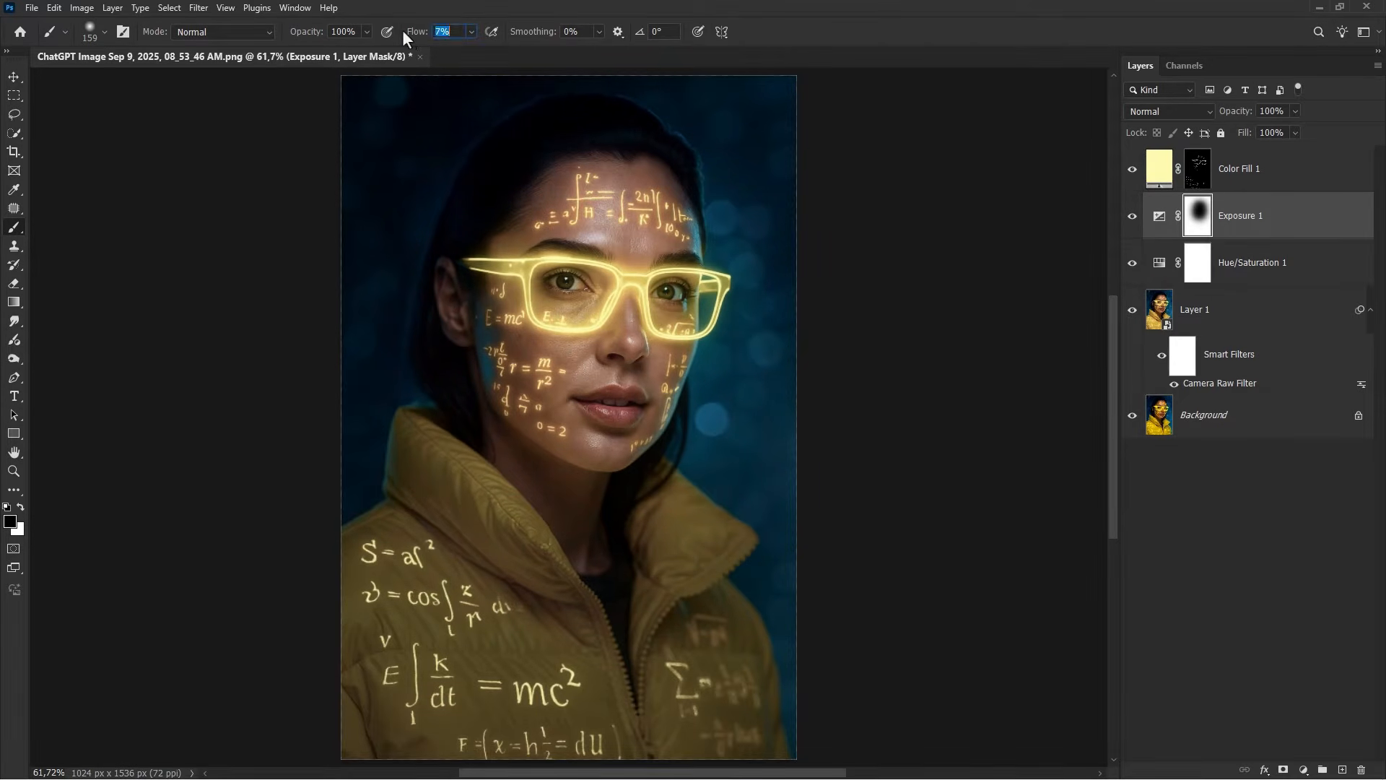
pyautogui.keyDown('alt'); pyautogui.rightClick(443, 454); pyautogui.keyUp('alt')
pyautogui.scroll(2, 444, 457)
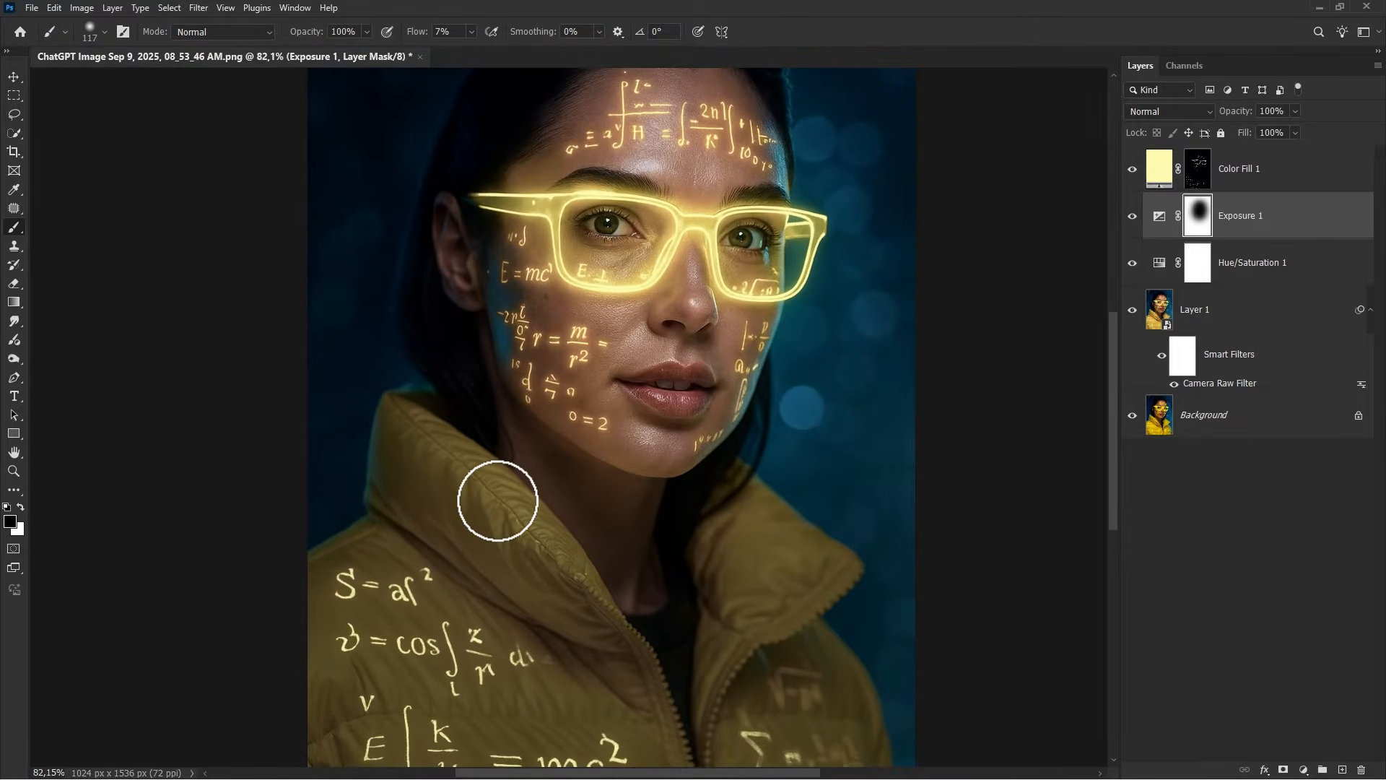
pyautogui.moveTo(497, 500); pyautogui.dragTo(452, 452)
pyautogui.keyDown('alt'); pyautogui.rightClick(390, 367); pyautogui.keyUp('alt')
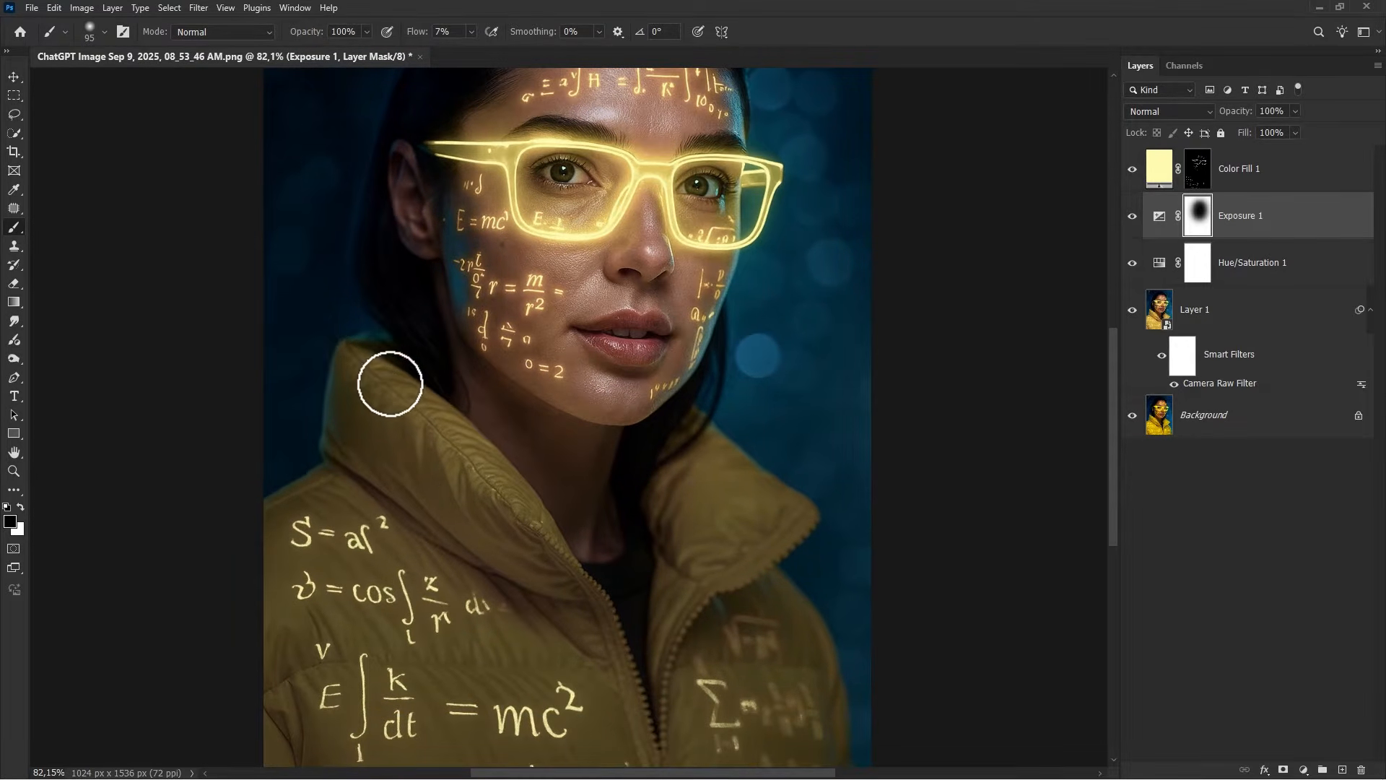
pyautogui.keyDown('alt'); pyautogui.rightClick(517, 519); pyautogui.keyUp('alt')
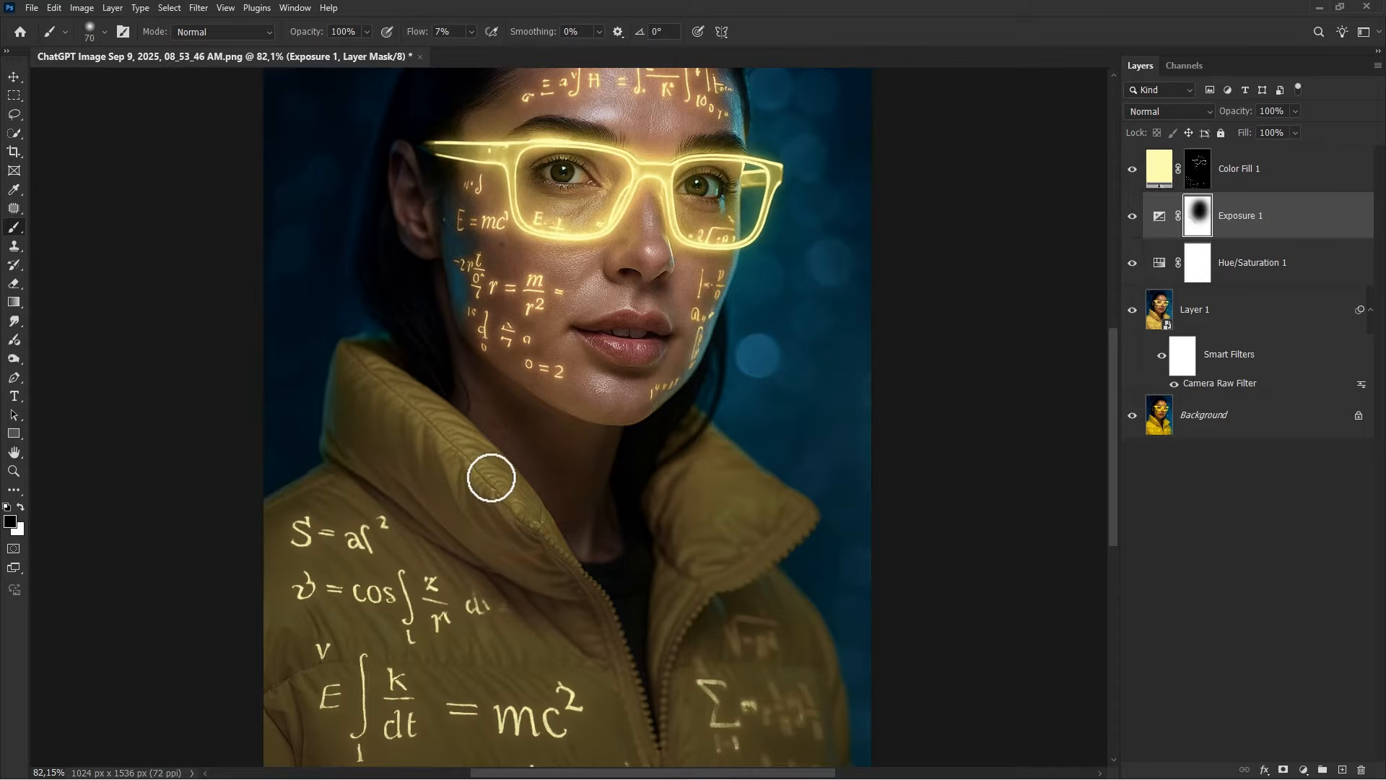
pyautogui.keyDown('alt'); pyautogui.rightClick(354, 359); pyautogui.keyUp('alt')
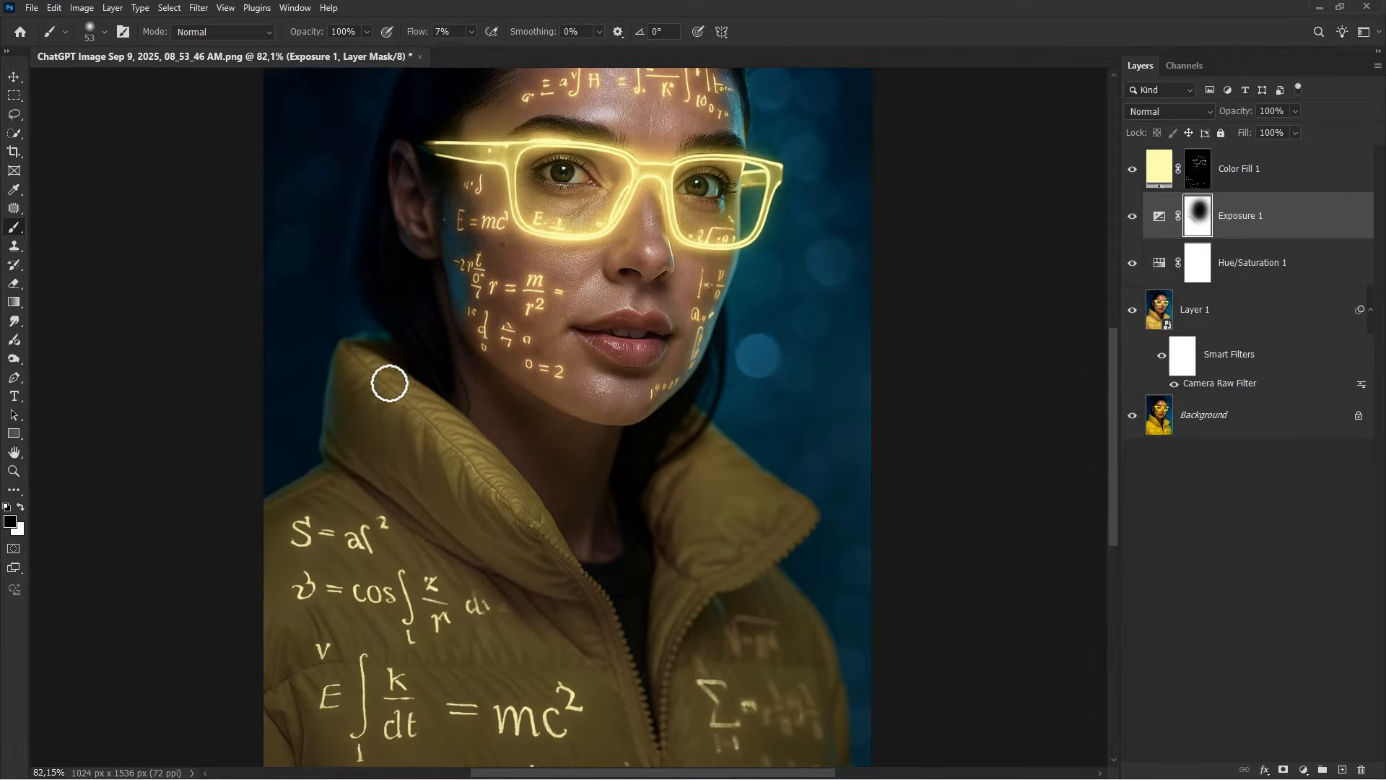
pyautogui.keyDown('alt'); pyautogui.rightClick(541, 535); pyautogui.keyUp('alt')
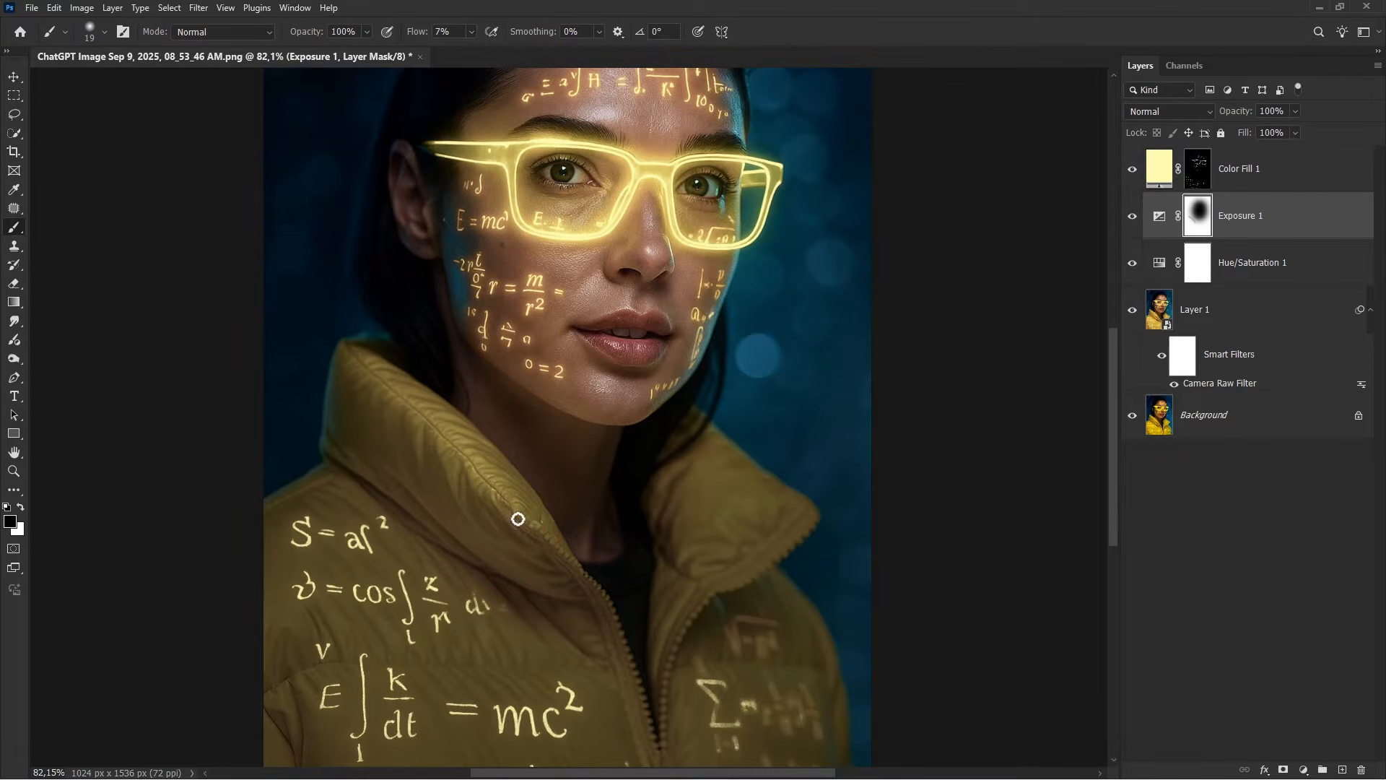
pyautogui.keyDown('alt'); pyautogui.rightClick(466, 441); pyautogui.keyUp('alt')
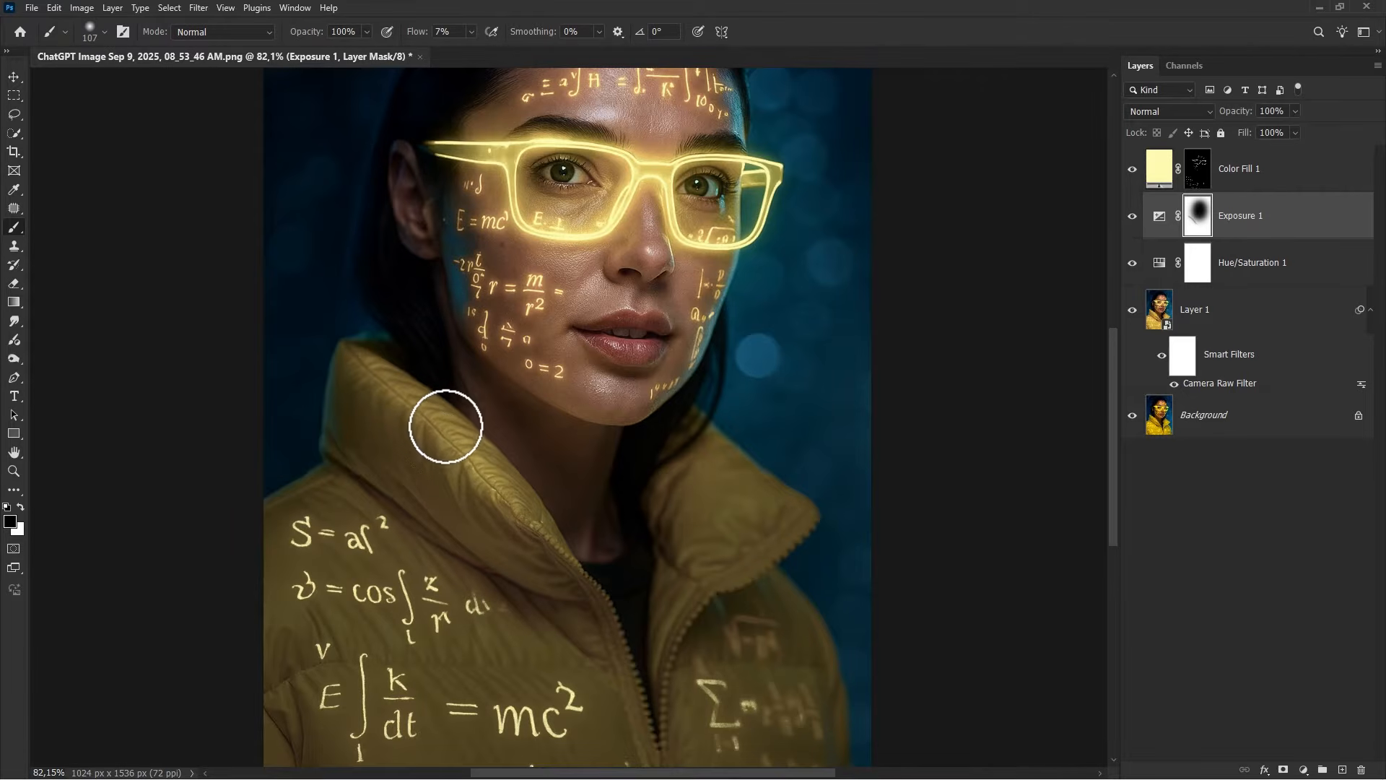
# Paint soft light onto the right side of the jacket collar on the Exposure mask and touch up the left collar edge.
pyautogui.moveTo(684, 517)
pyautogui.mouseDown()
pyautogui.moveTo(803, 504)
pyautogui.moveTo(741, 556)
pyautogui.moveTo(754, 548)
pyautogui.mouseUp()
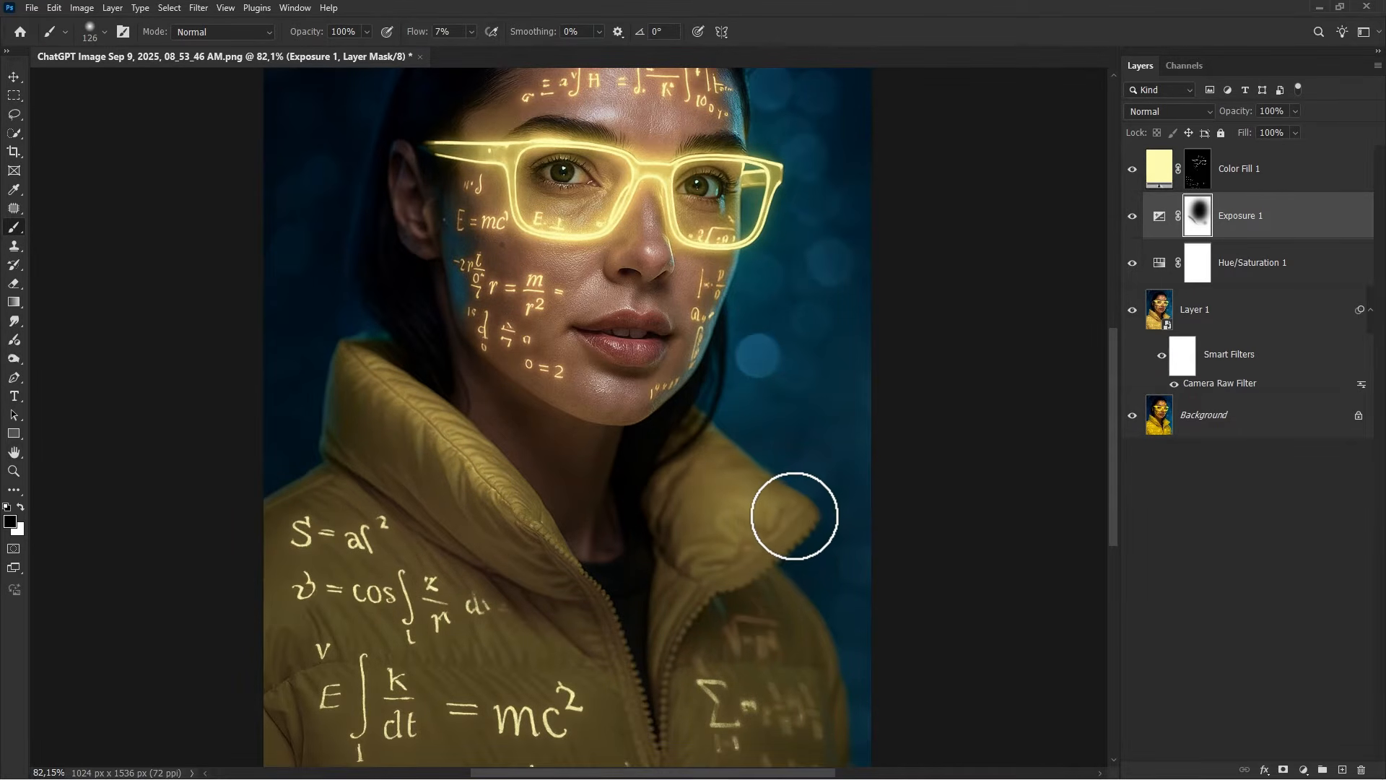
pyautogui.moveTo(730, 469)
pyautogui.mouseDown()
pyautogui.moveTo(708, 465)
pyautogui.moveTo(720, 514)
pyautogui.mouseUp()
pyautogui.scroll(-3, 720, 514)
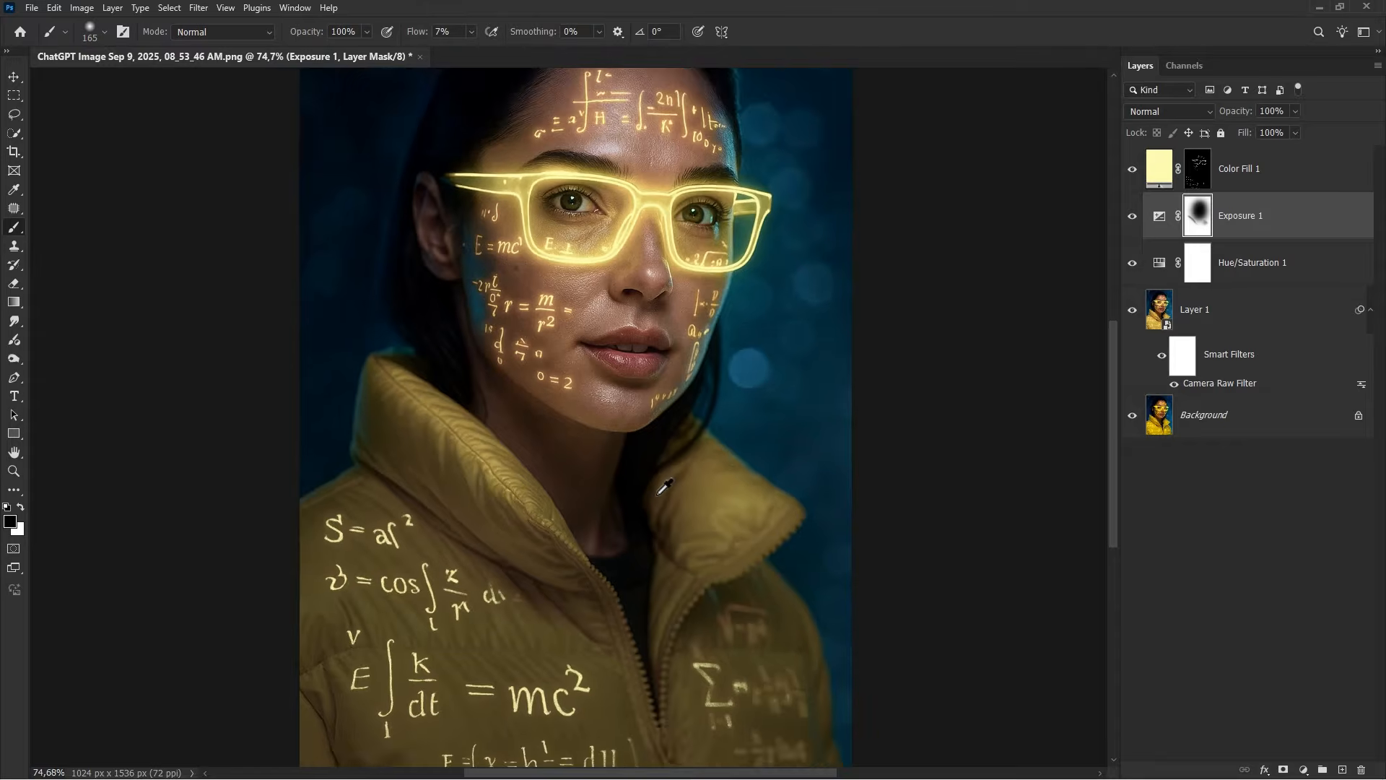
pyautogui.moveTo(557, 516)
pyautogui.mouseDown()
pyautogui.moveTo(429, 401)
pyautogui.moveTo(550, 505)
pyautogui.mouseUp()
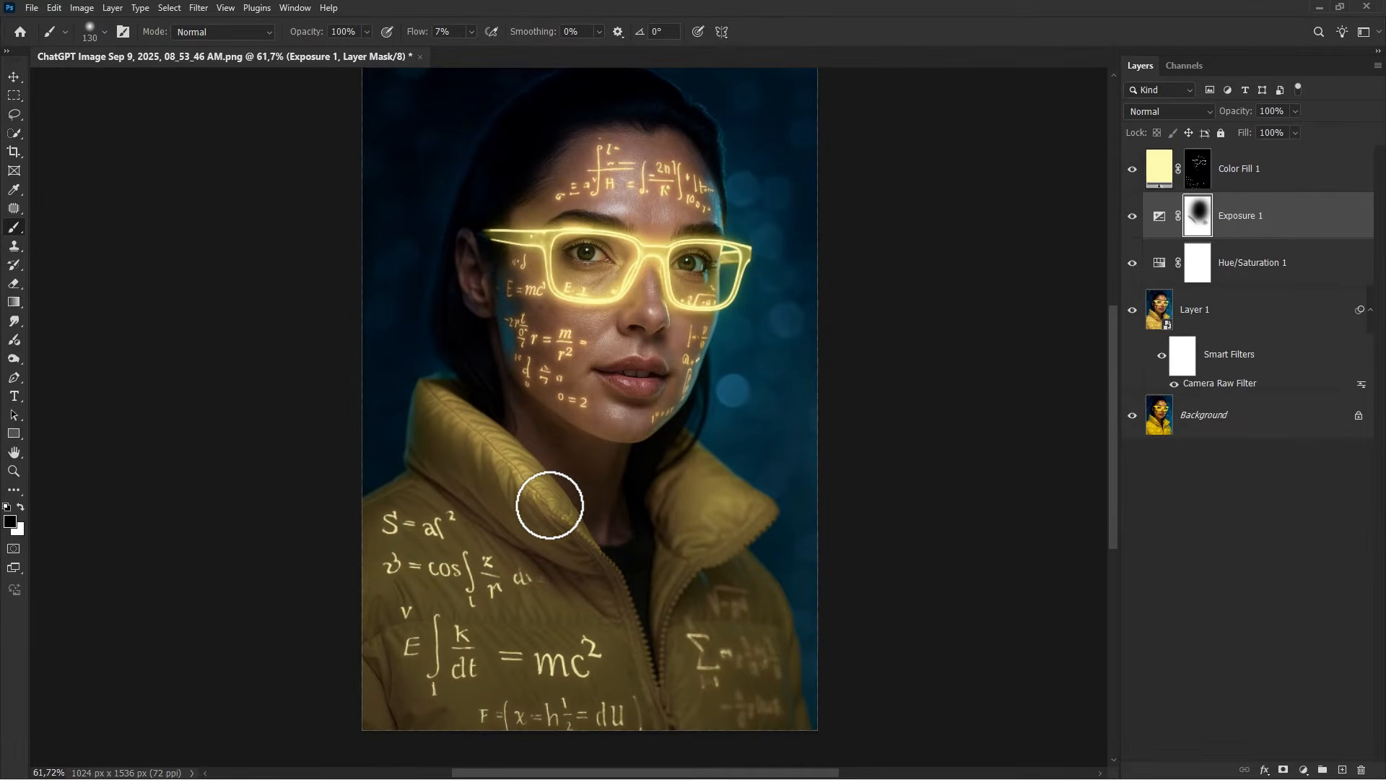
# Fade the formulas on the jacket by painting black on the Color Fill layer's mask with a soft 405 px brush at 16% flow.
pyautogui.scroll(1, 549, 506)
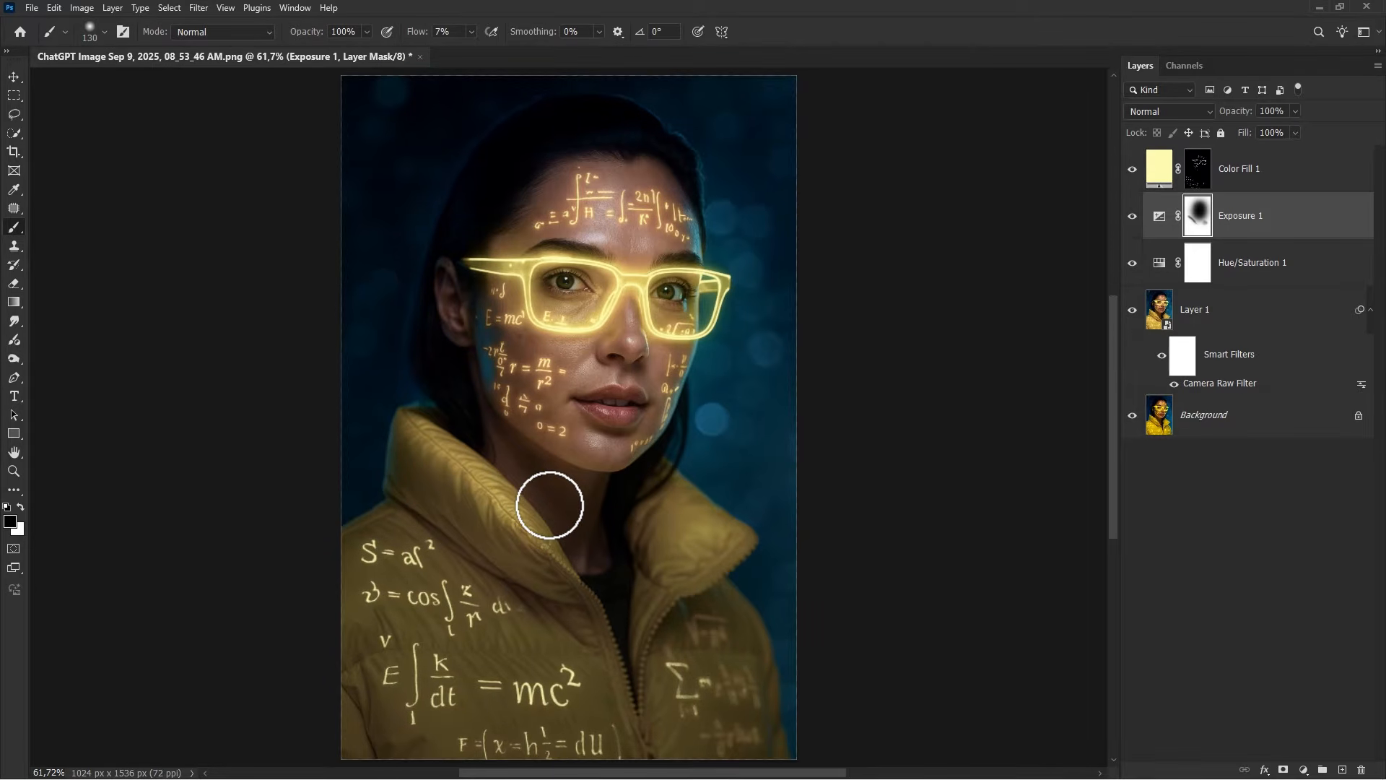
pyautogui.click(1198, 171)
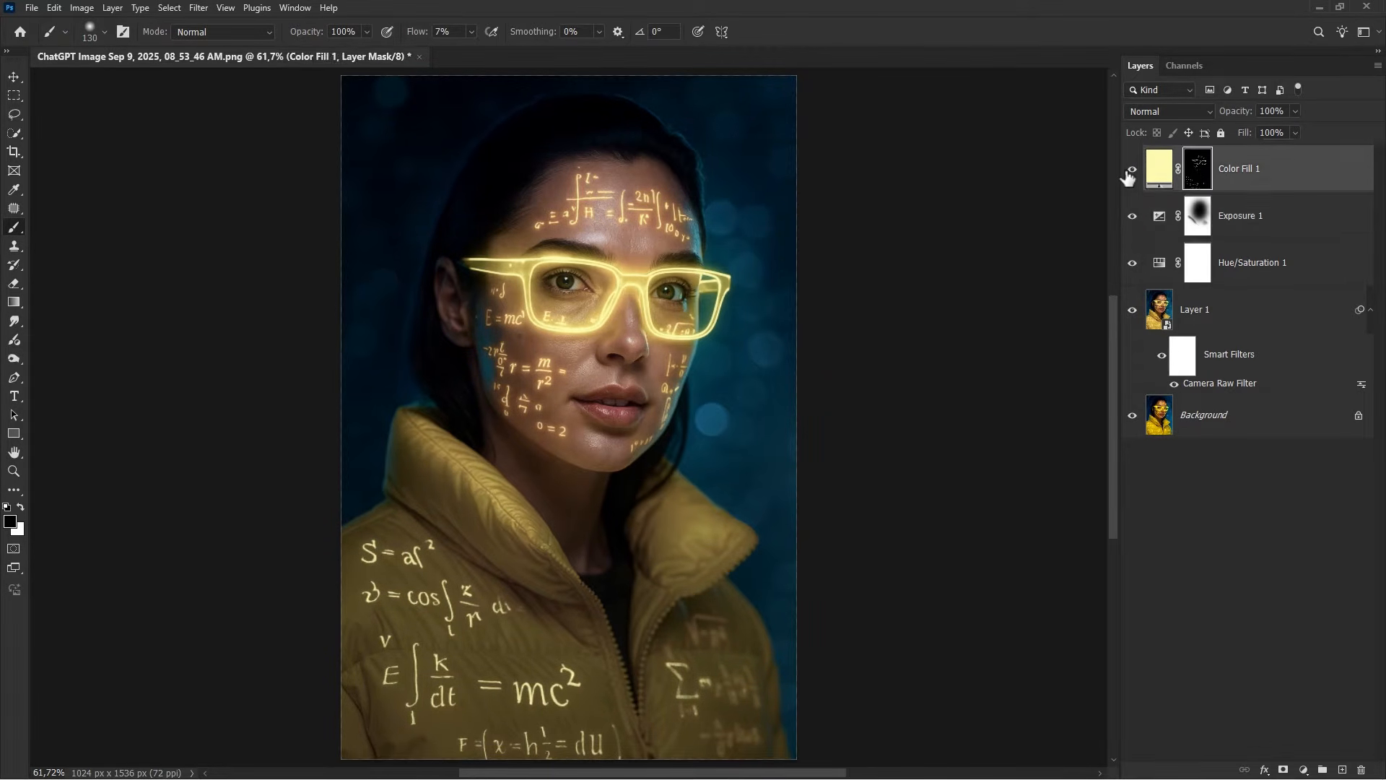
pyautogui.click(1133, 174)
pyautogui.click(1134, 173)
pyautogui.hotkey('ctrl', '2')
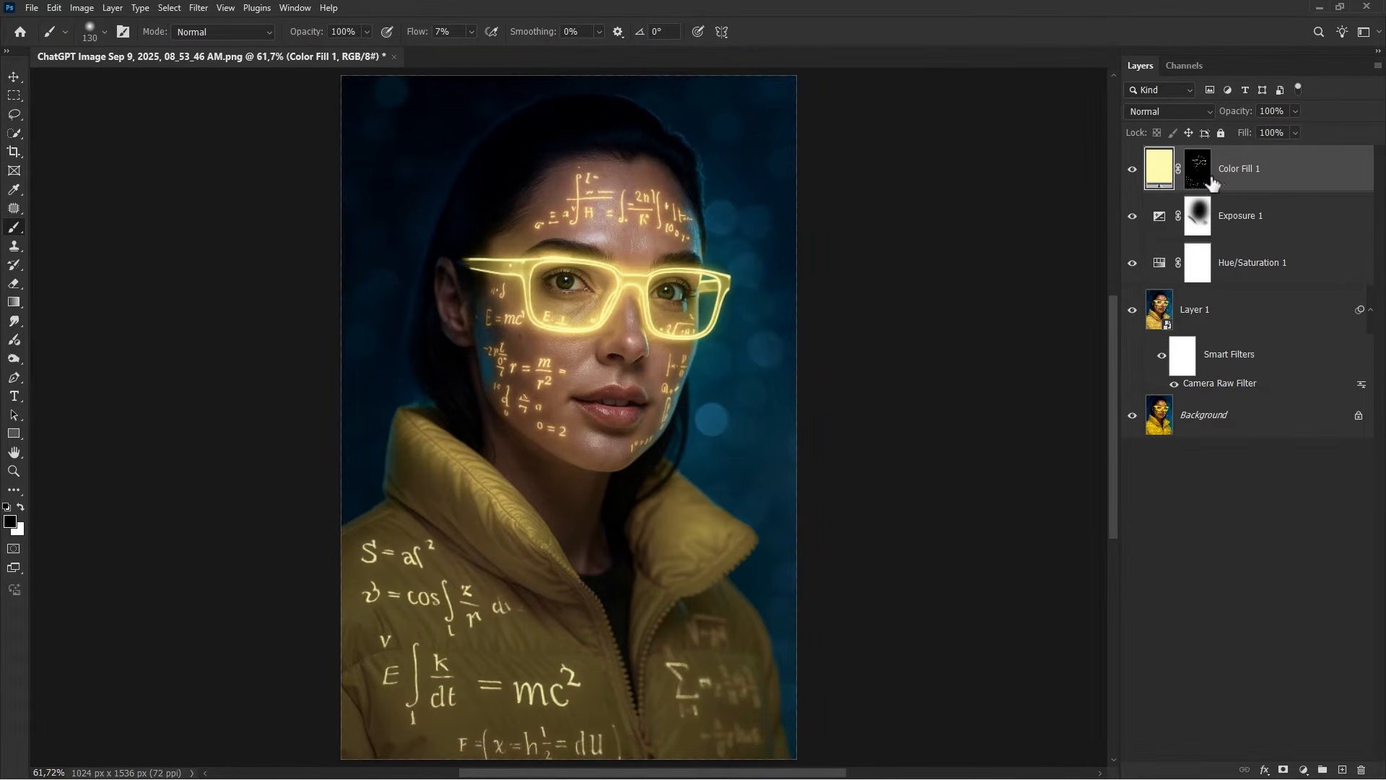
pyautogui.click(1198, 183)
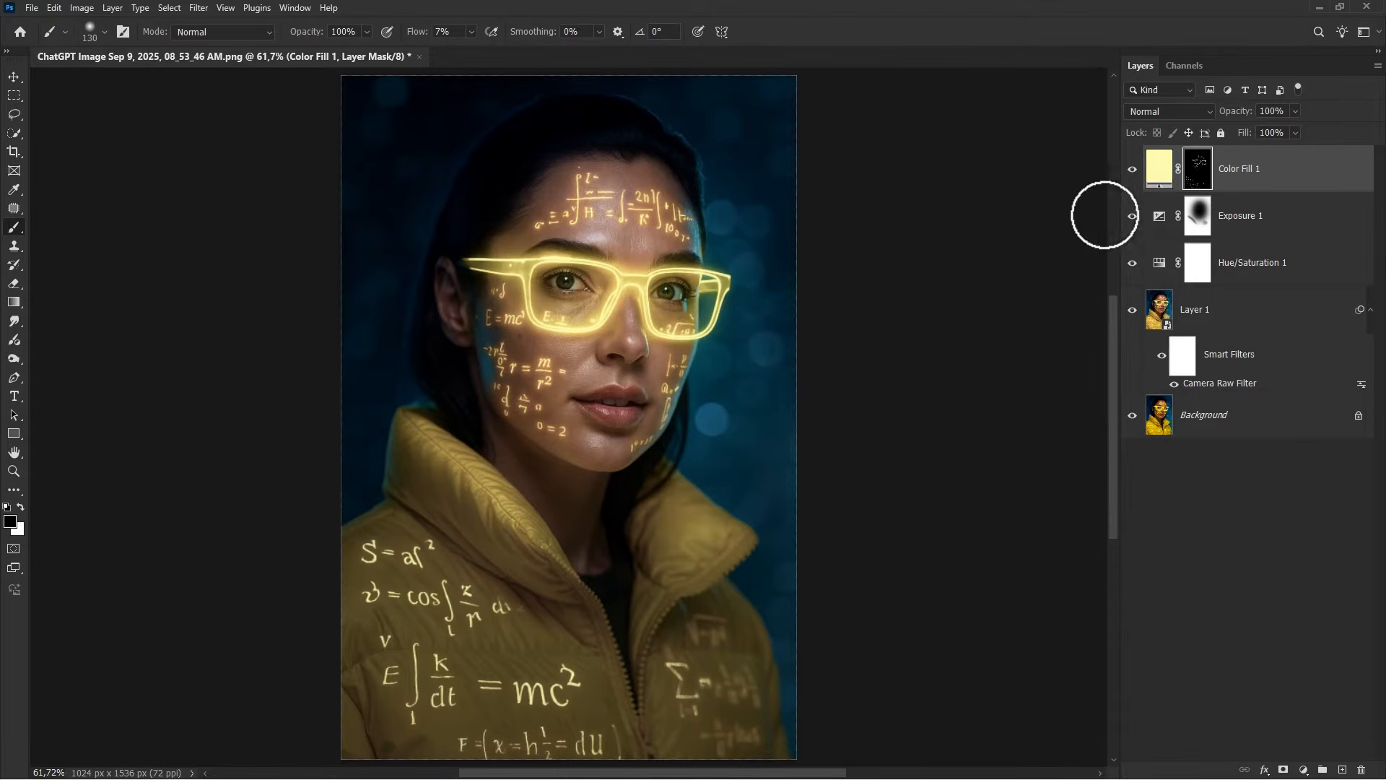
pyautogui.moveTo(448, 628); pyautogui.dragTo(526, 625)
pyautogui.scroll(-1, 525, 625)
pyautogui.scroll(-1, 505, 635)
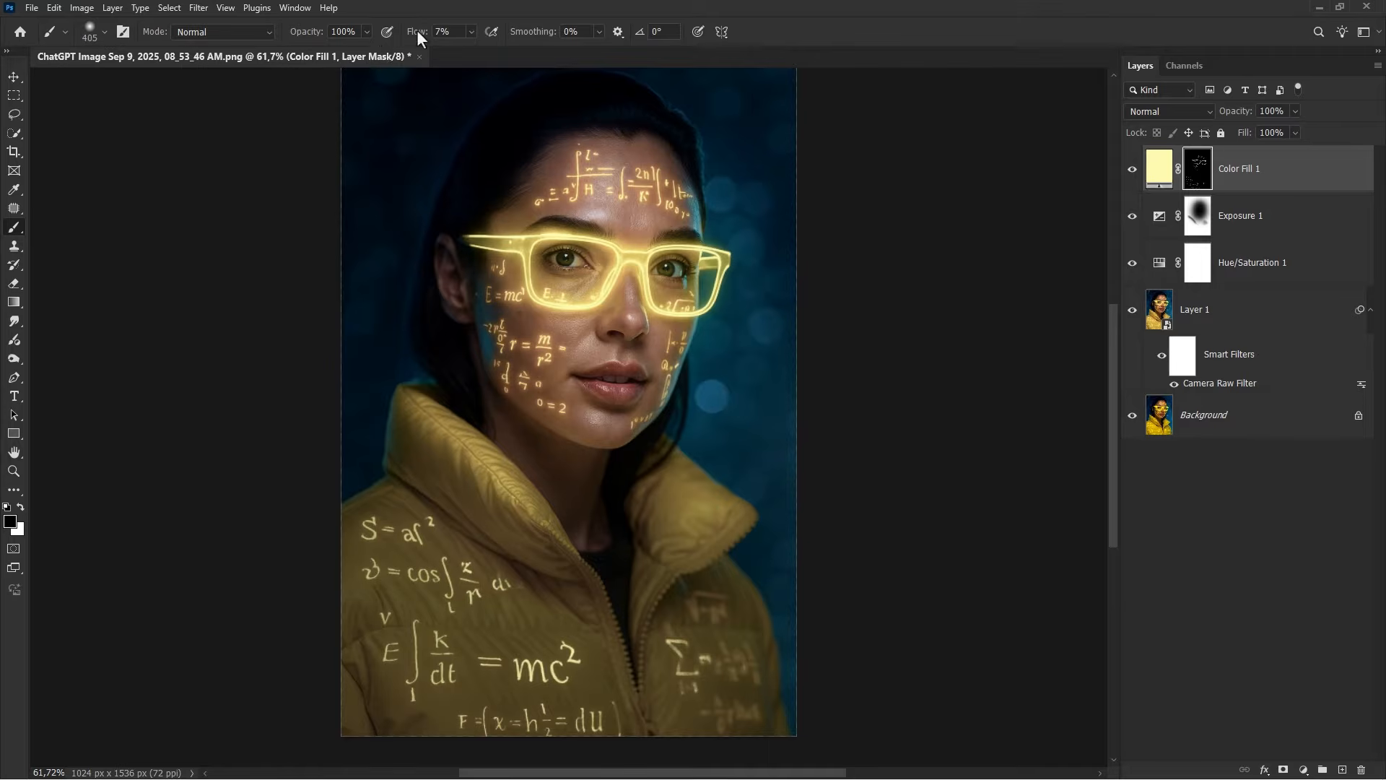
pyautogui.moveTo(417, 37); pyautogui.dragTo(432, 40)
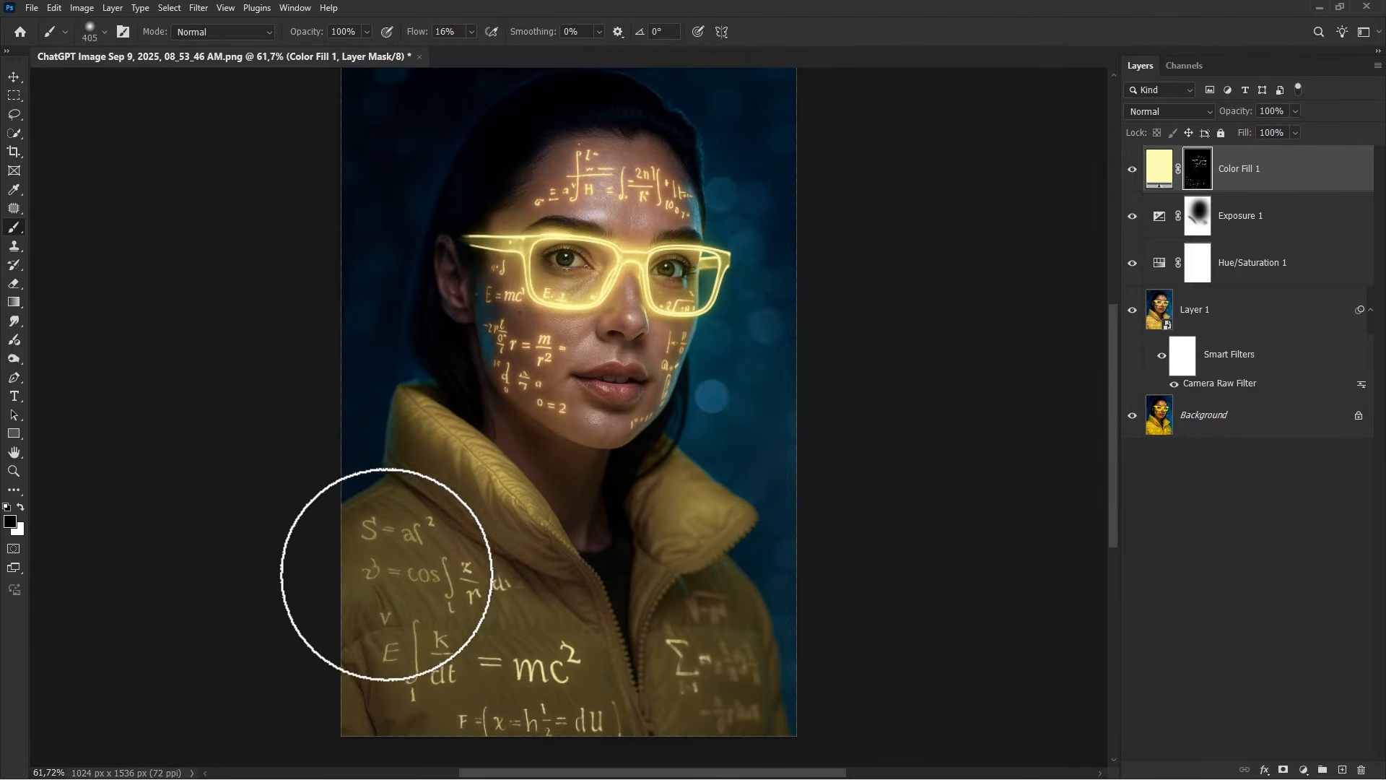
pyautogui.moveTo(386, 573)
pyautogui.mouseDown()
pyautogui.moveTo(410, 642)
pyautogui.moveTo(524, 693)
pyautogui.moveTo(565, 689)
pyautogui.moveTo(515, 696)
pyautogui.moveTo(713, 675)
pyautogui.moveTo(676, 675)
pyautogui.moveTo(724, 660)
pyautogui.moveTo(641, 677)
pyautogui.moveTo(771, 652)
pyautogui.moveTo(672, 704)
pyautogui.moveTo(540, 670)
pyautogui.moveTo(414, 674)
pyautogui.moveTo(335, 557)
pyautogui.moveTo(435, 574)
pyautogui.mouseUp()
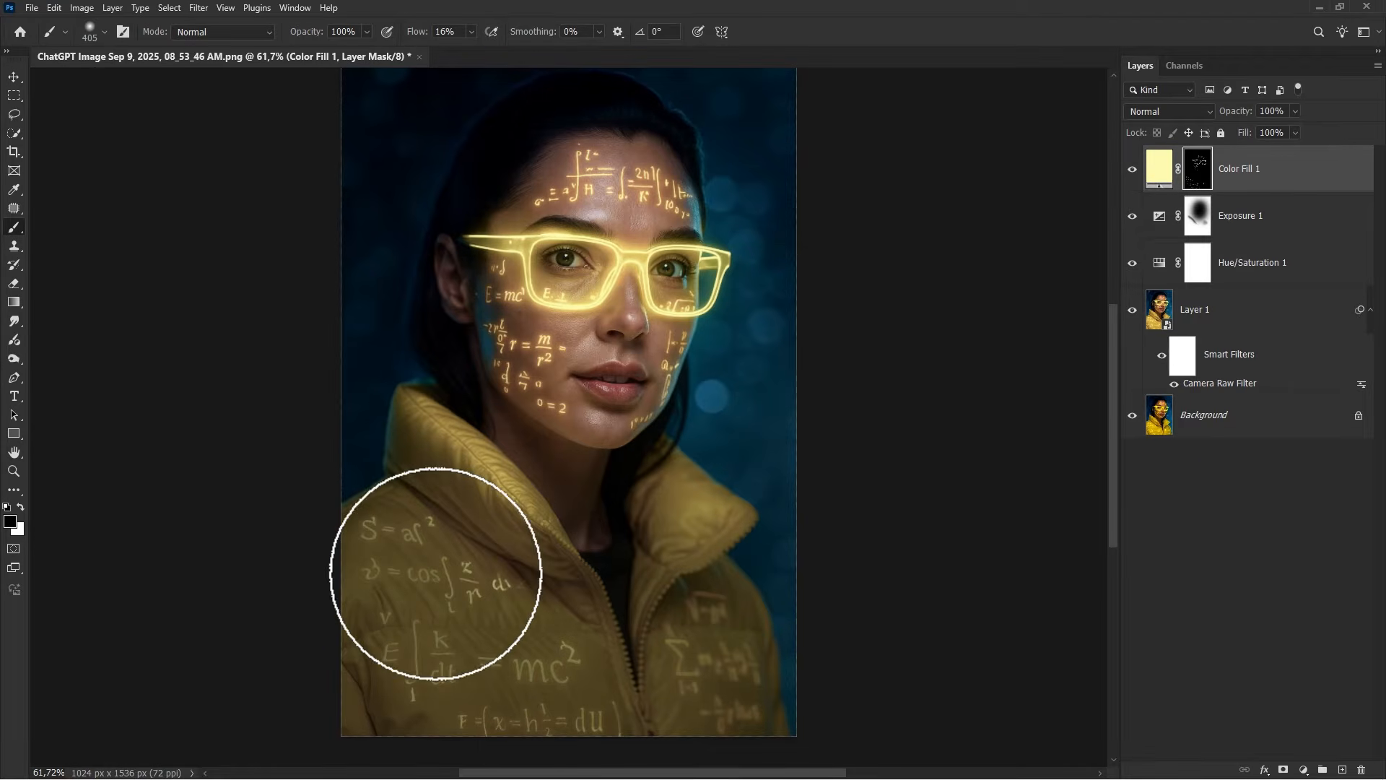
# Add a Gradient Map adjustment layer above the Color Fill layer and hide it to reveal the image colours.
pyautogui.click(1259, 174)
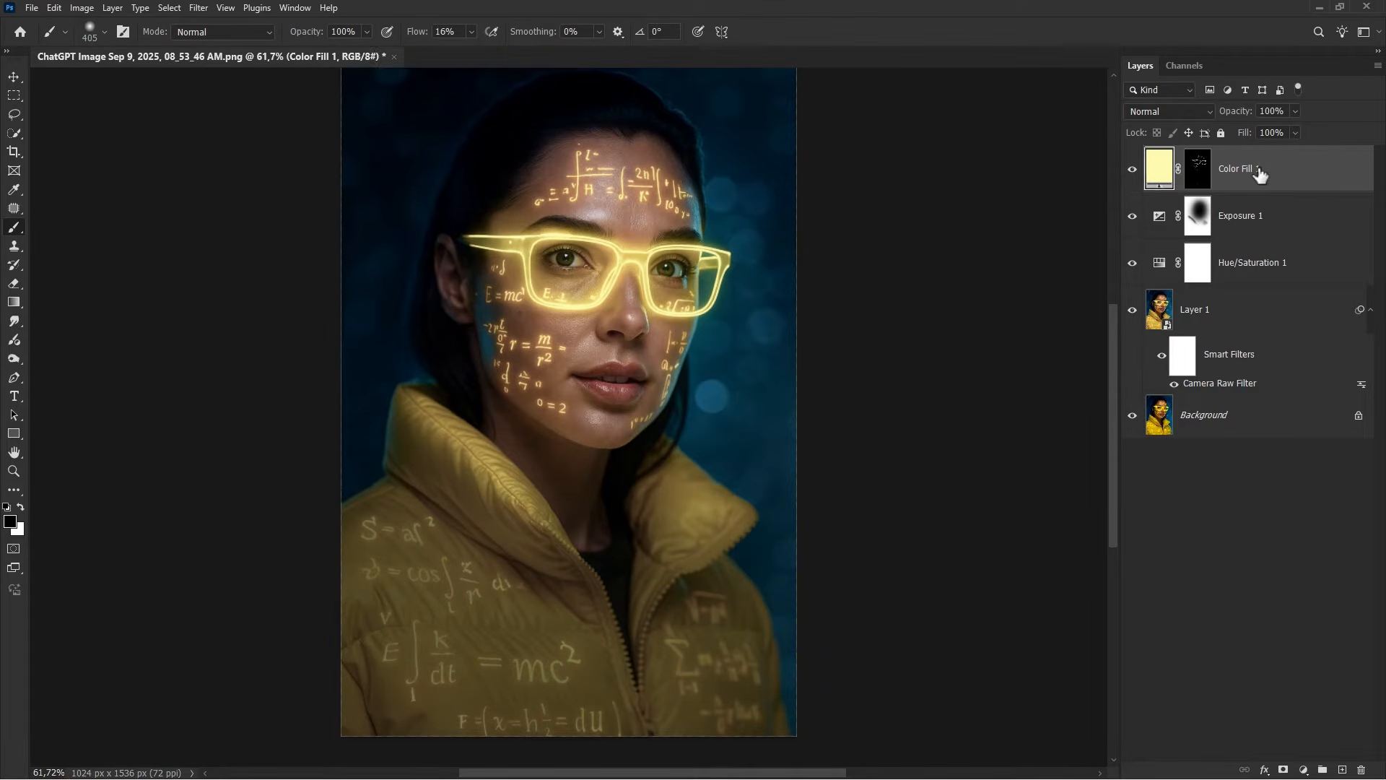
pyautogui.press('v')
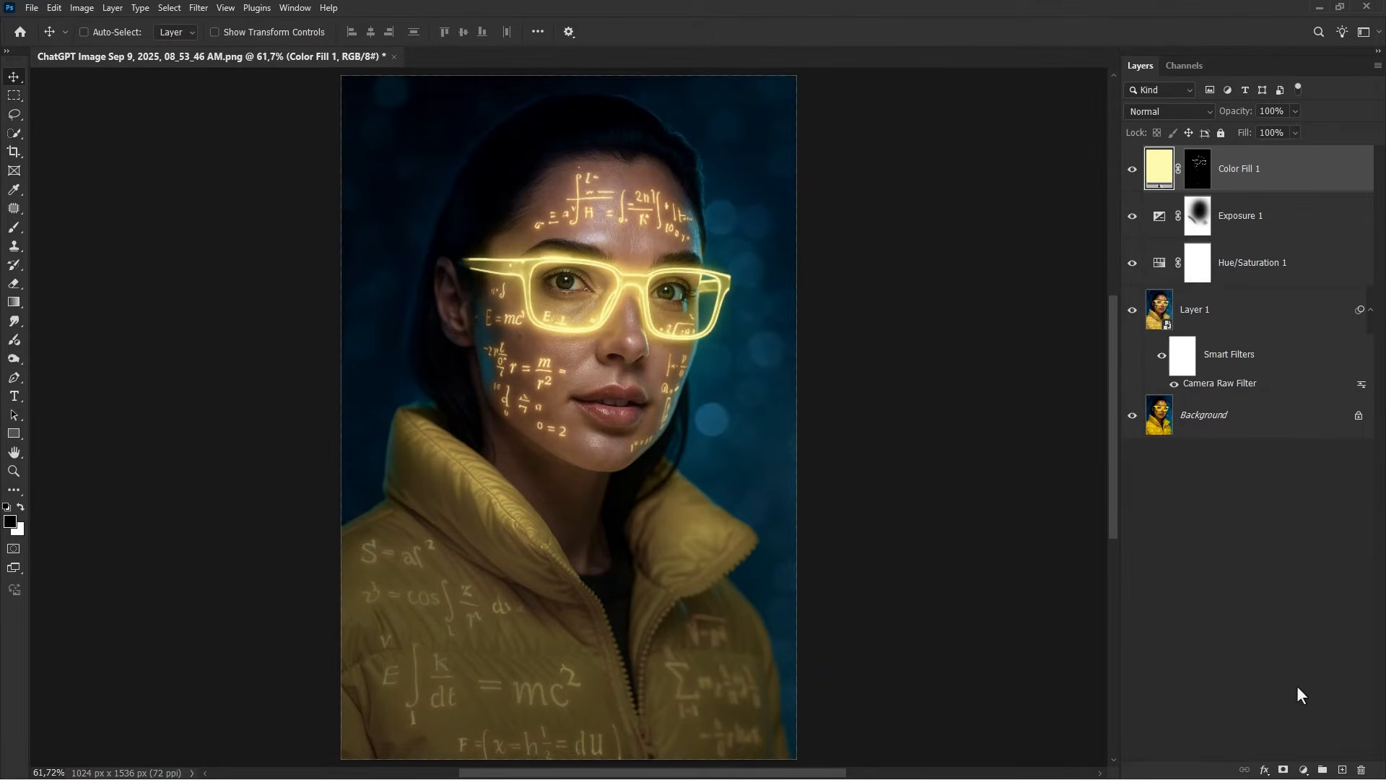
pyautogui.click(1303, 770)
pyautogui.click(1303, 747)
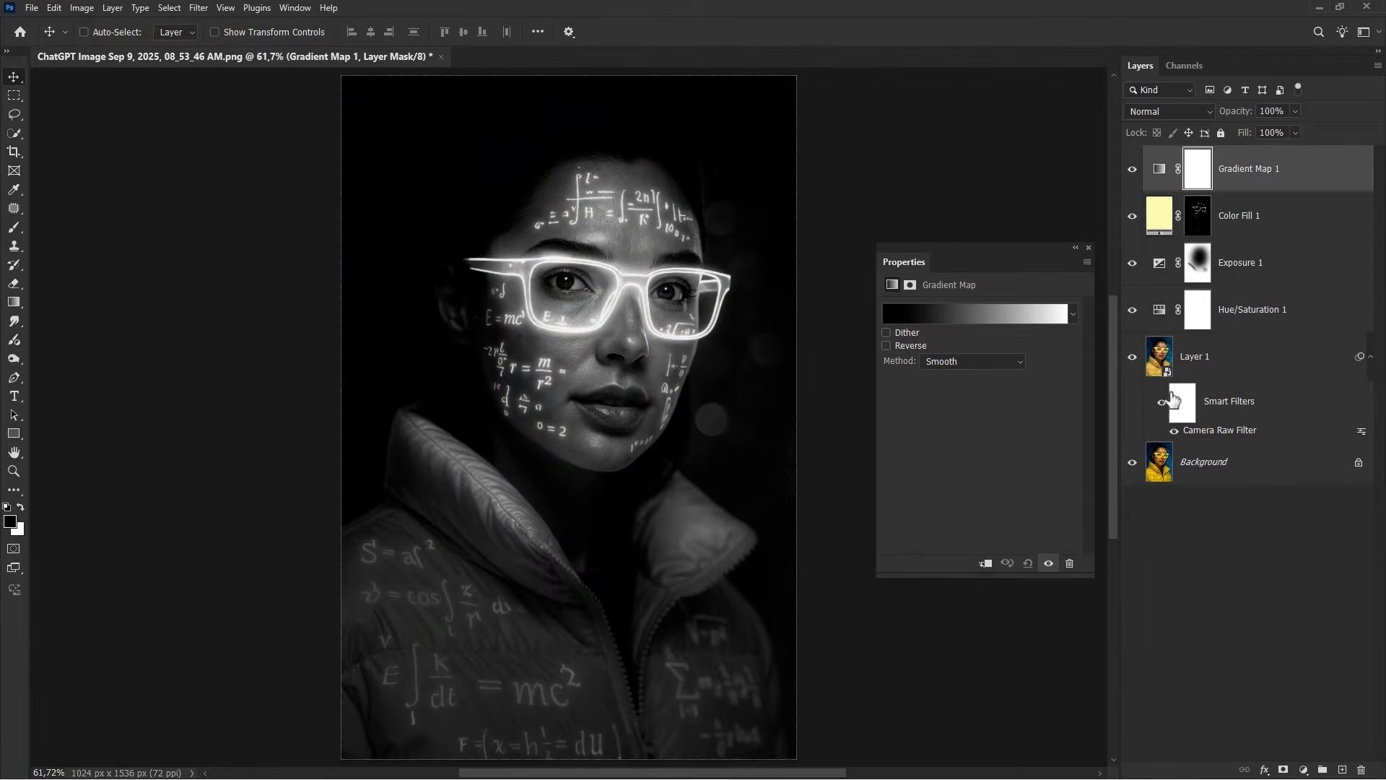
pyautogui.click(1159, 170)
pyautogui.click(1132, 172)
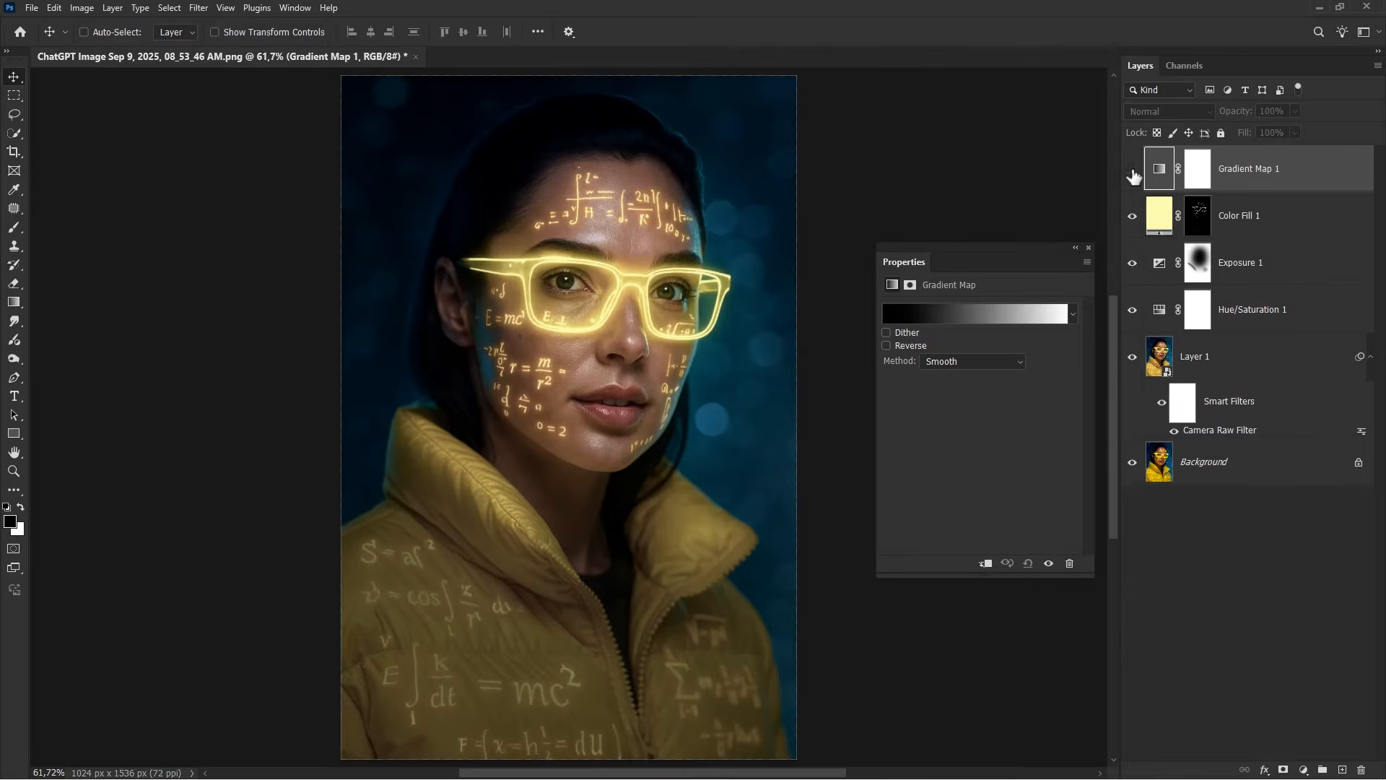
# Change the gradient's black stop to the teal #11516b sampled from the background and show the Gradient Map layer again.
pyautogui.click(950, 318)
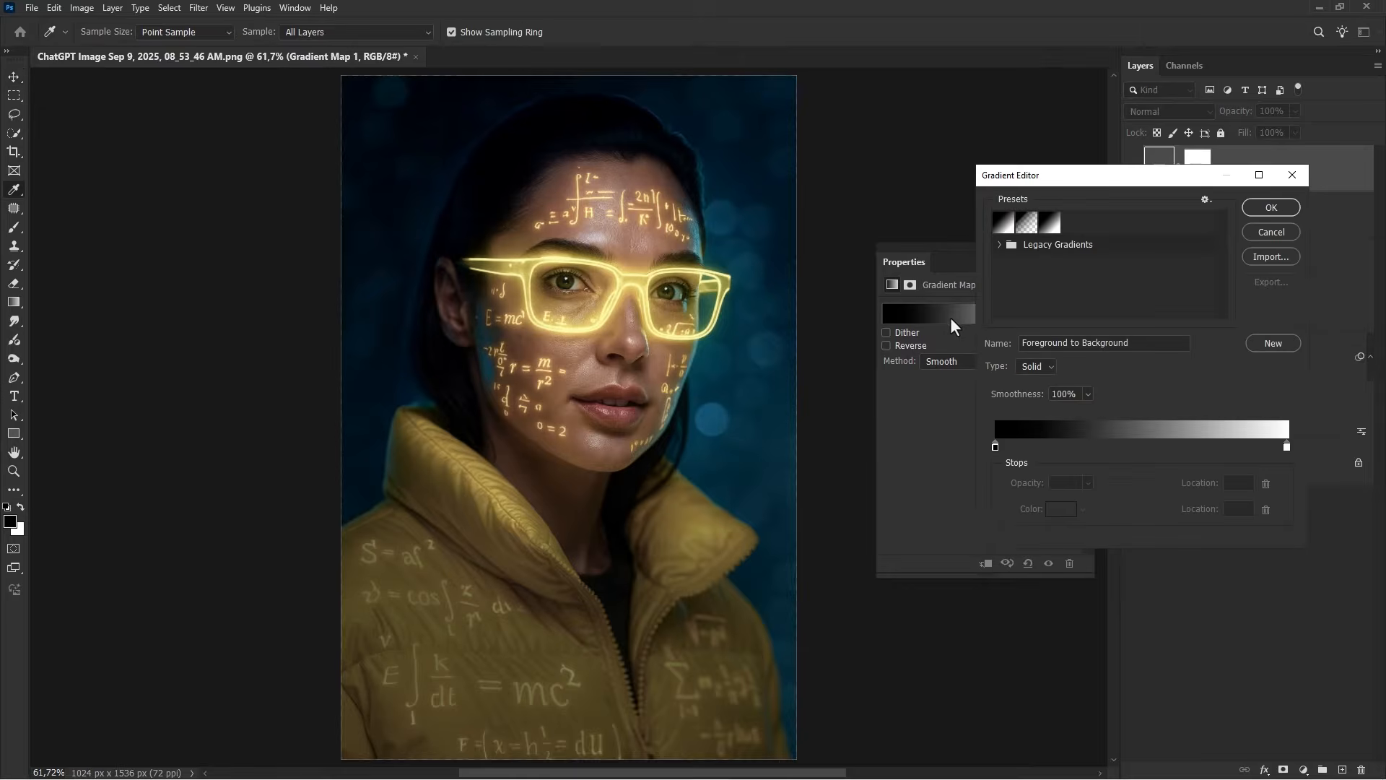
pyautogui.click(994, 447)
pyautogui.click(1058, 510)
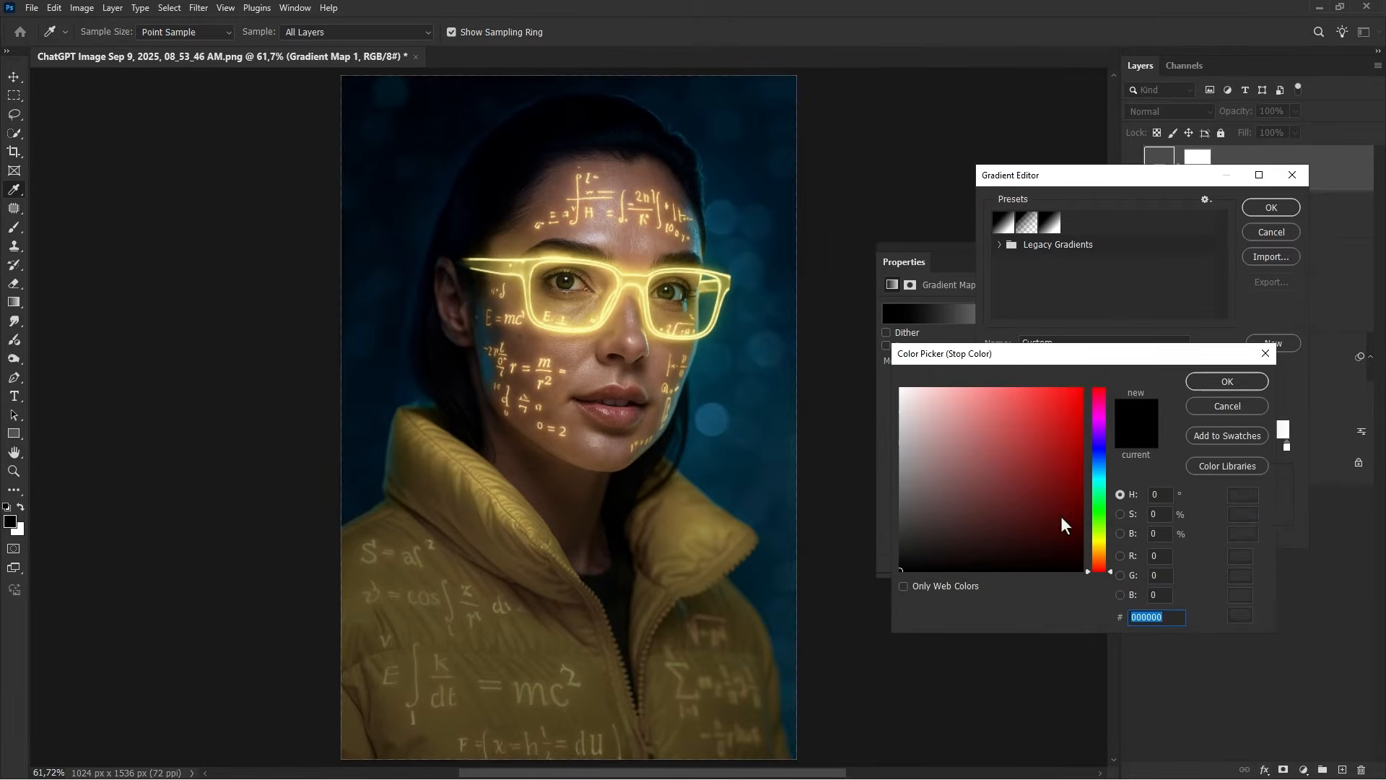
pyautogui.click(726, 411)
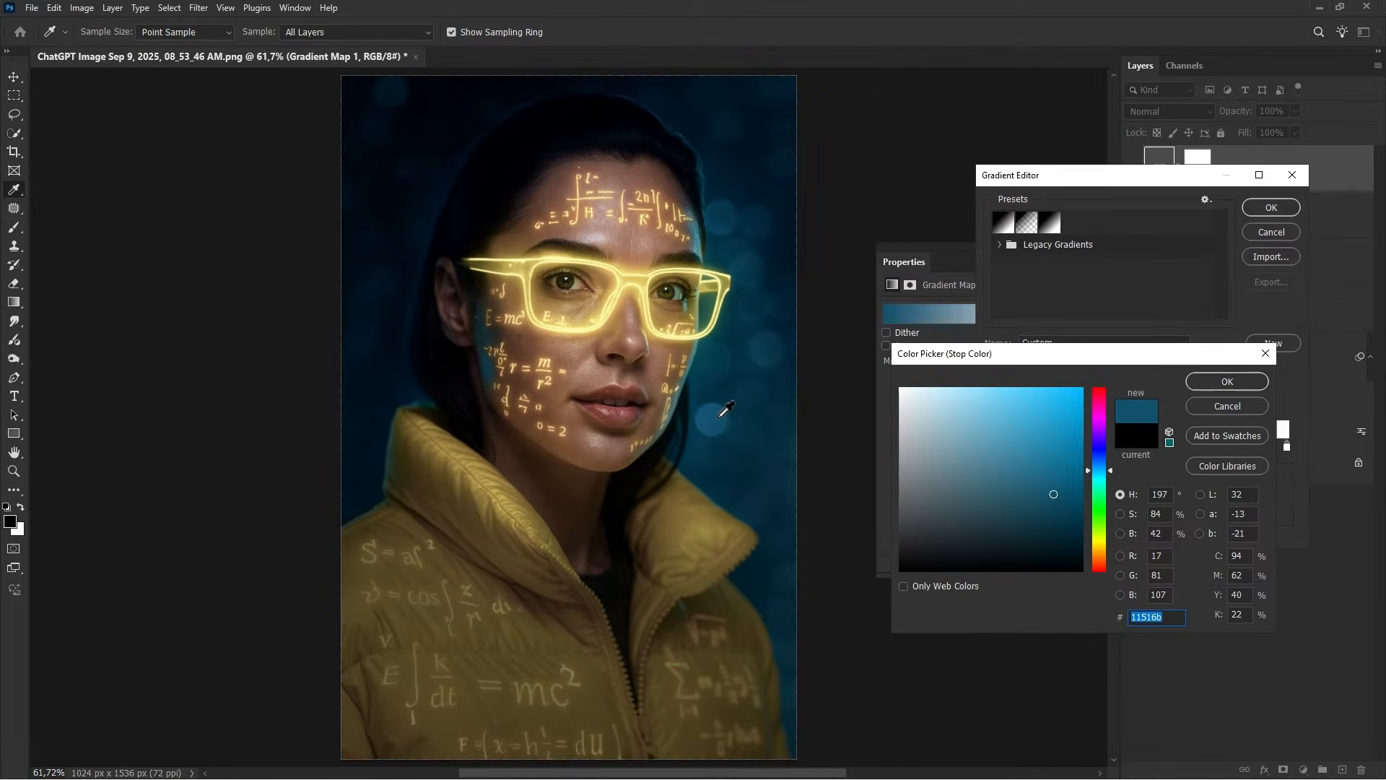
pyautogui.click(1214, 383)
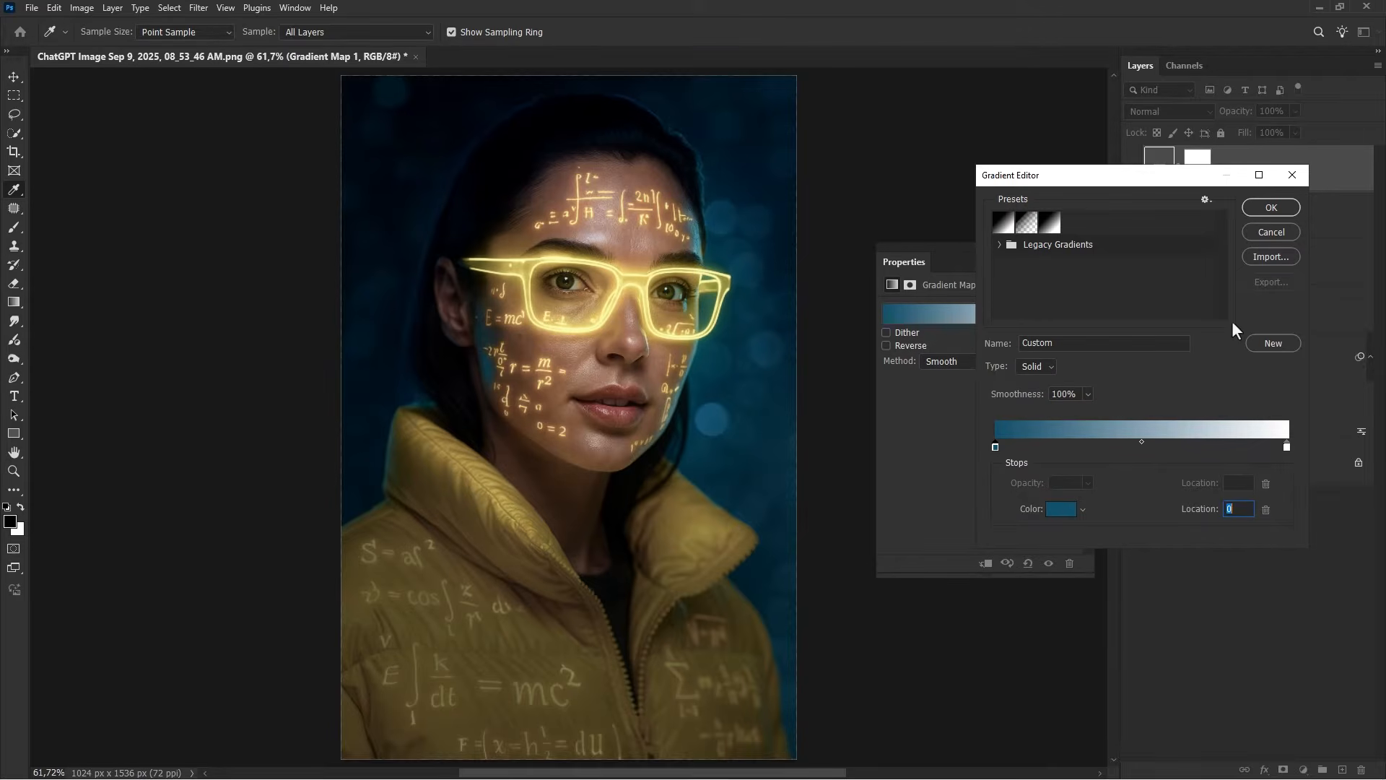
pyautogui.click(1271, 208)
pyautogui.click(1131, 172)
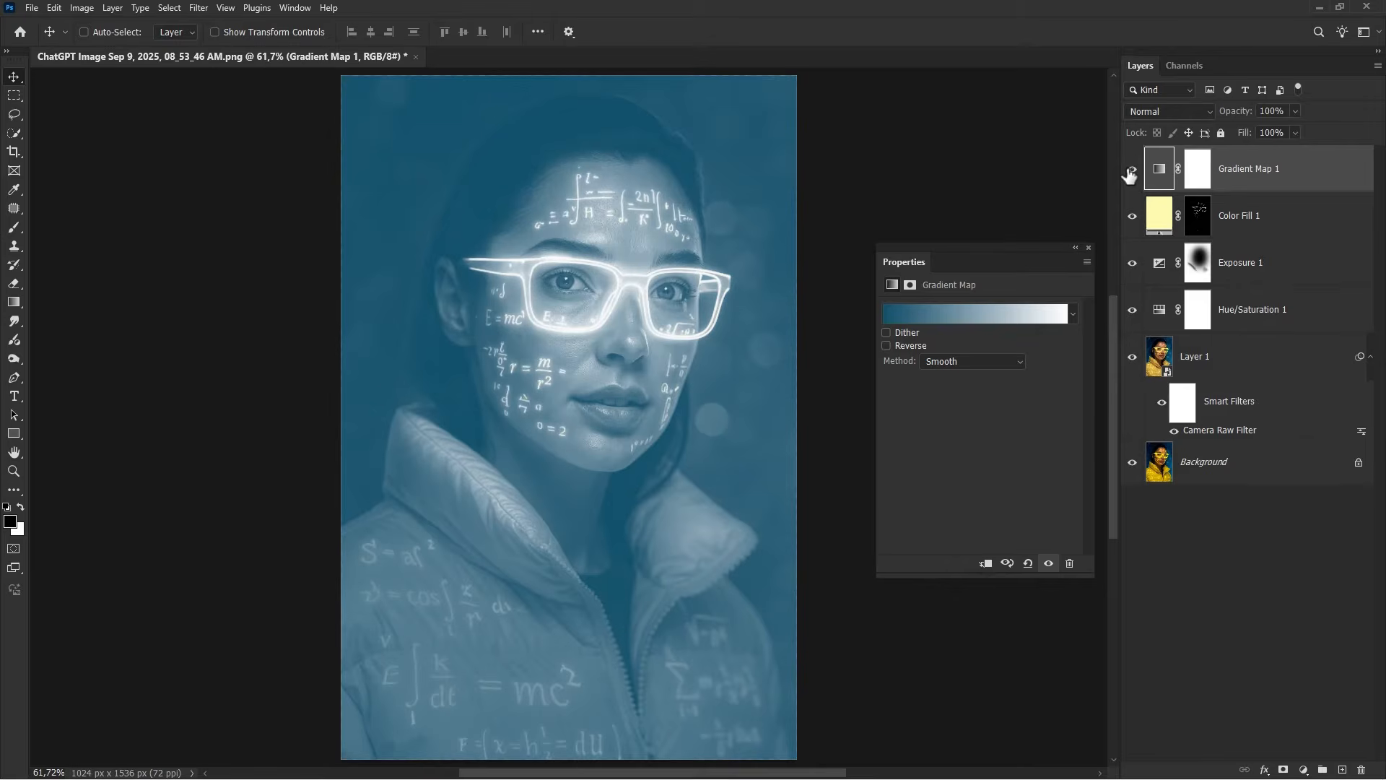
pyautogui.click(1089, 248)
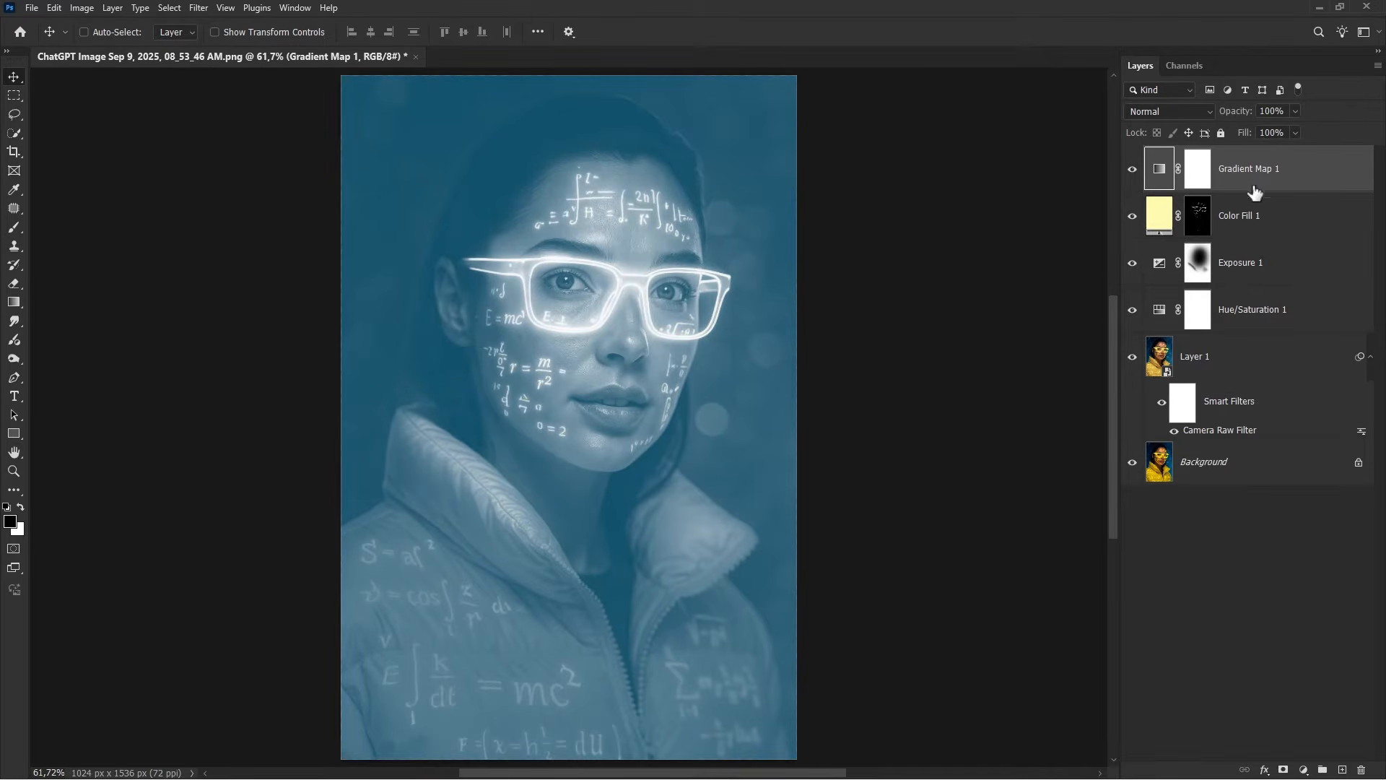
# In the Gradient Map's blending options, split the white Blend If sliders to 0 / 255 for both the current and underlying layers.
pyautogui.rightClick(1238, 173)
pyautogui.click(1270, 318)
pyautogui.moveTo(1161, 568); pyautogui.dragTo(982, 568)
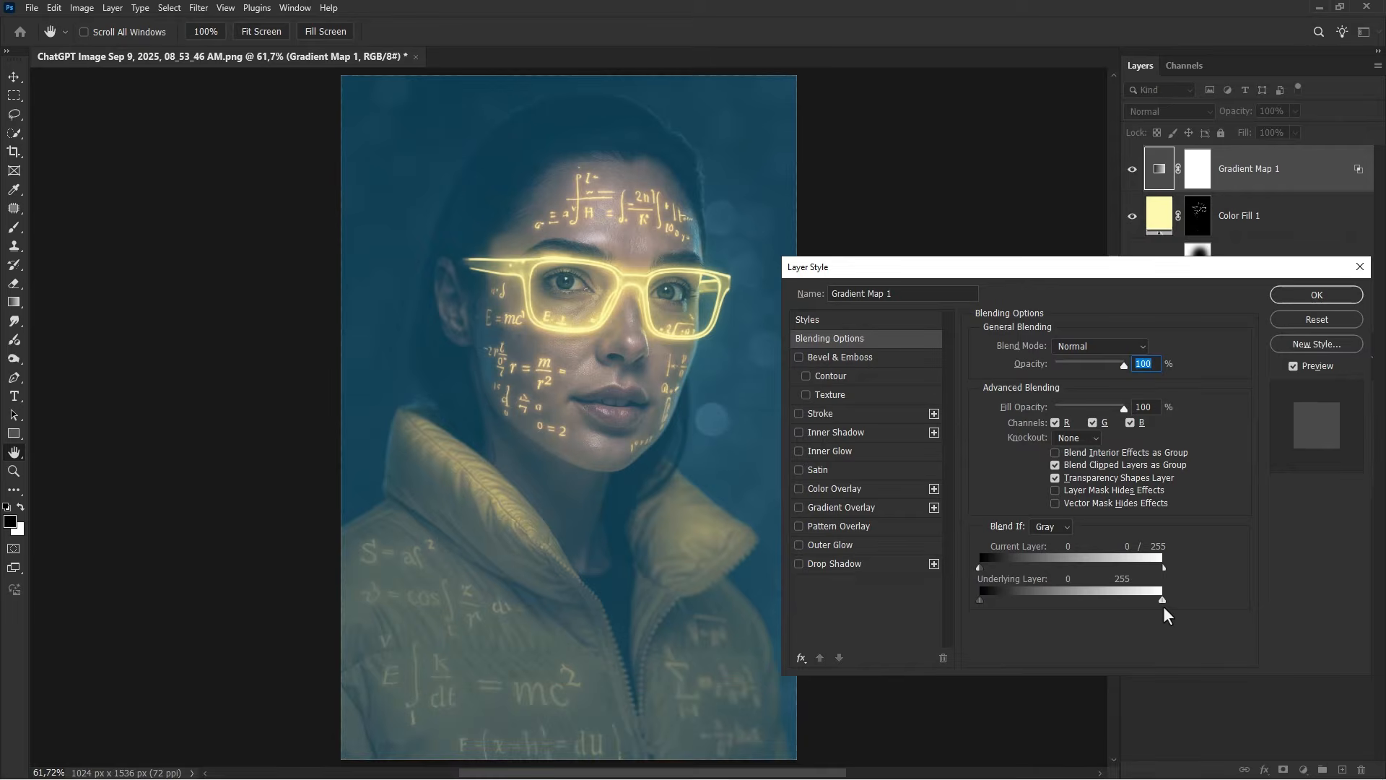
pyautogui.moveTo(1156, 608); pyautogui.dragTo(965, 605)
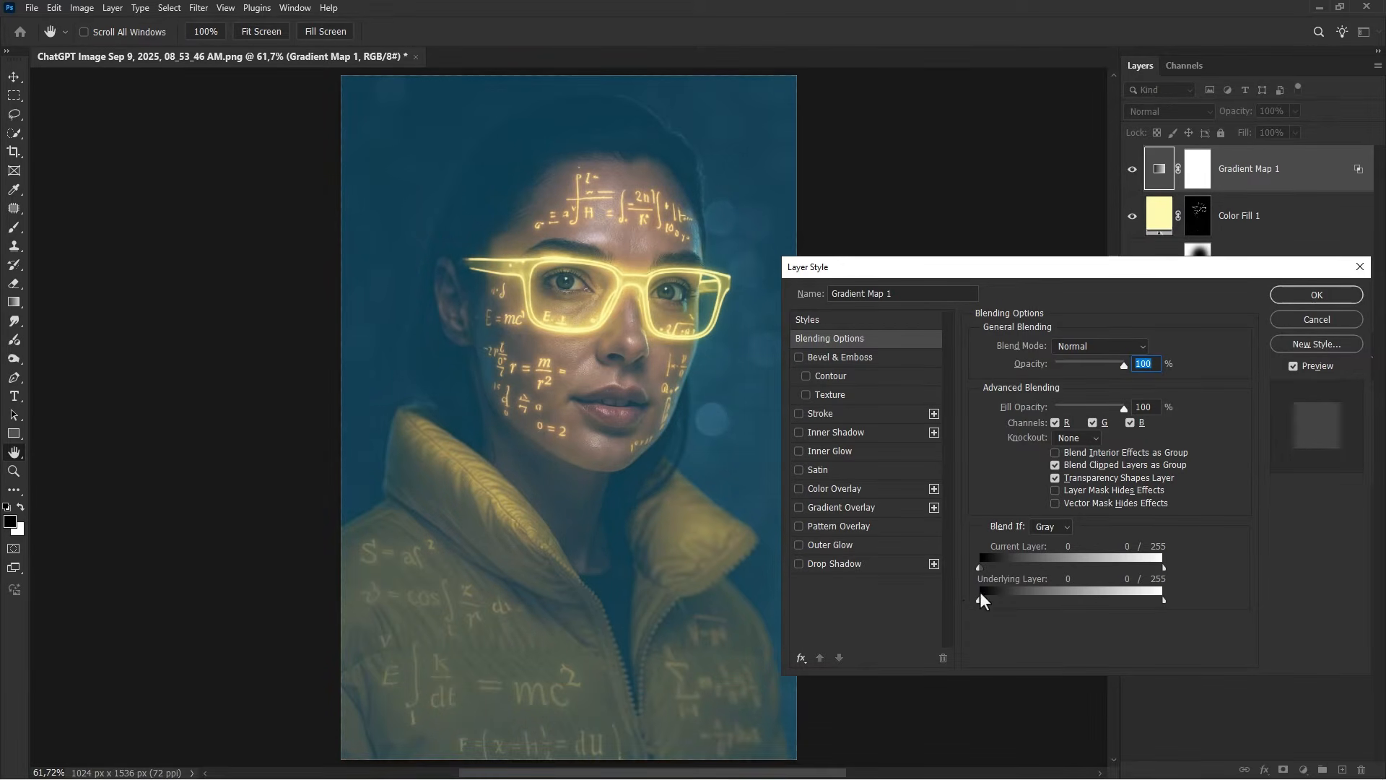
pyautogui.click(1315, 319)
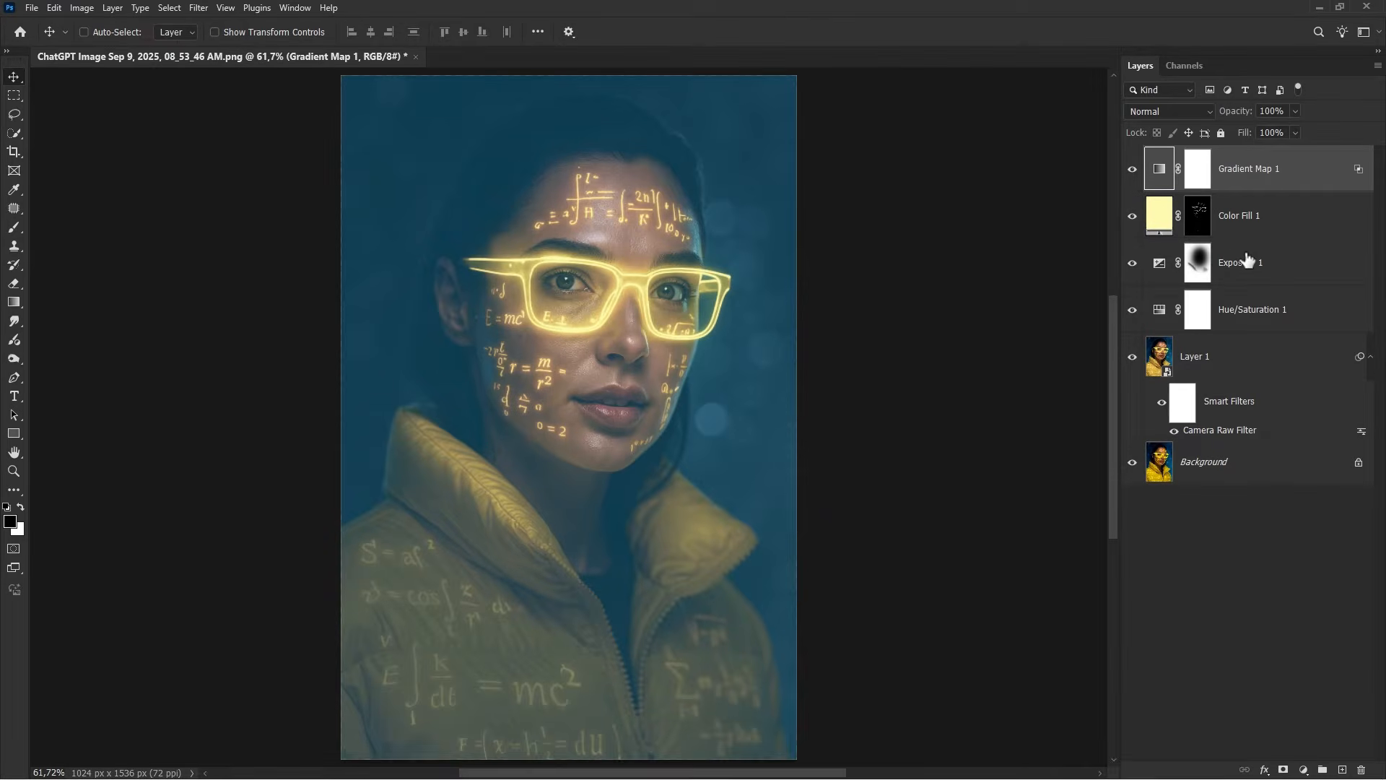
# Invert the Gradient Map's mask to black and set up the Brush tool with white at 11% flow.
pyautogui.click(1198, 172)
pyautogui.hotkey('ctrl', 'i')
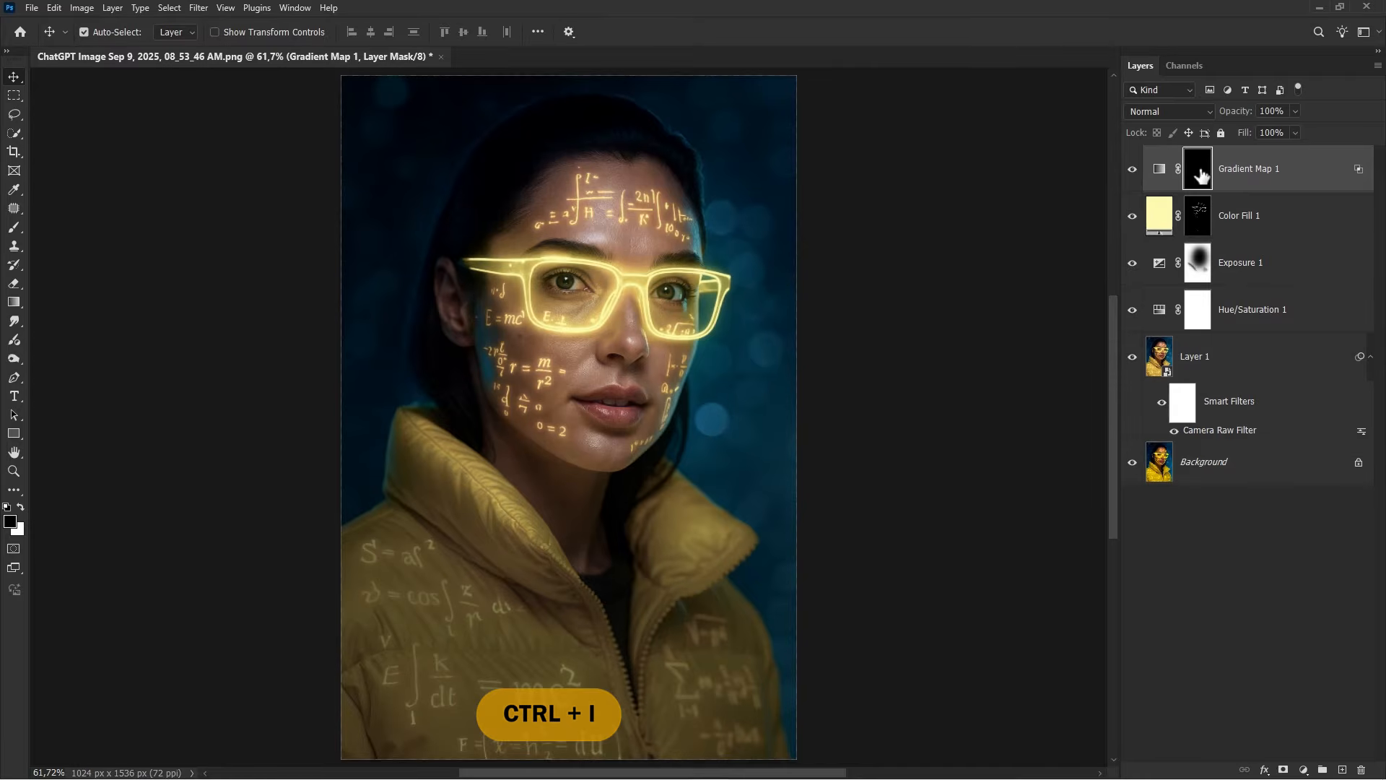
pyautogui.click(16, 227)
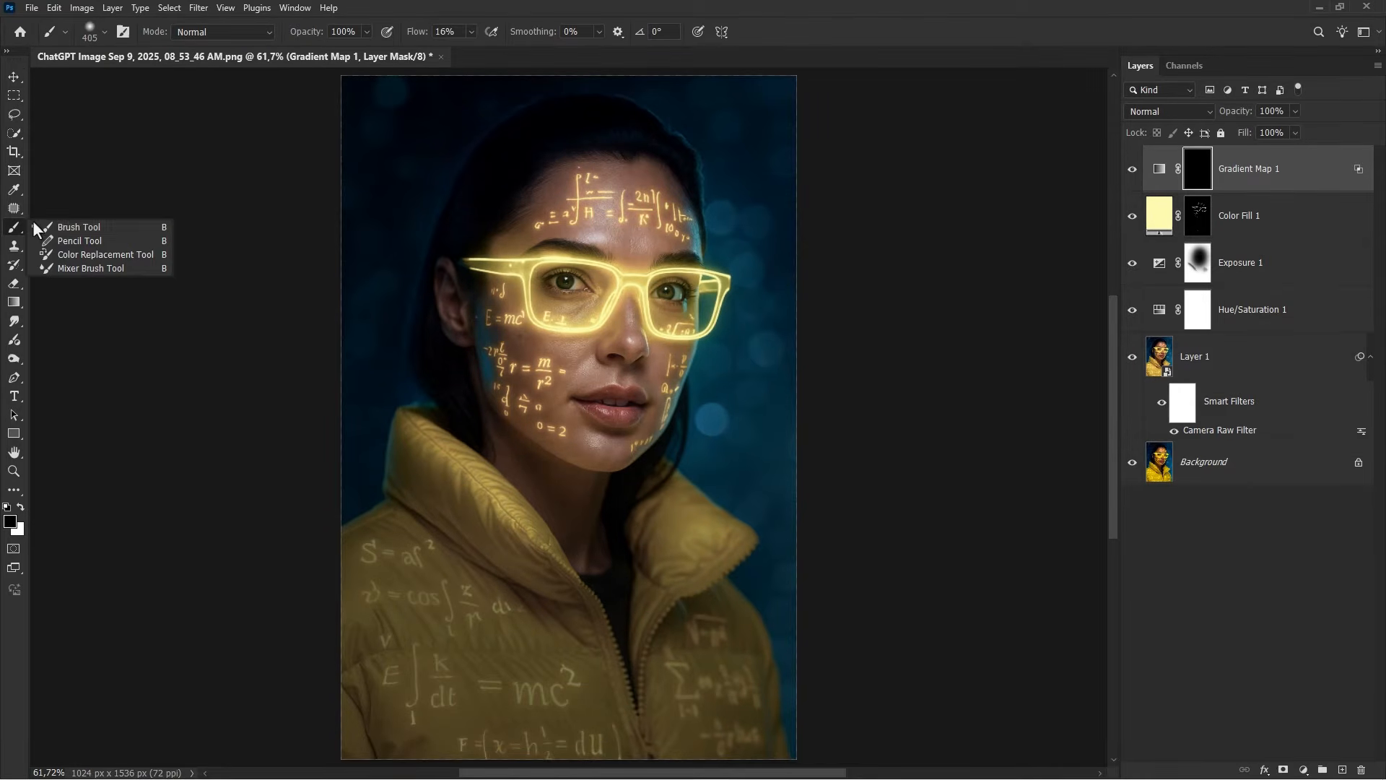
pyautogui.click(49, 227)
pyautogui.click(19, 504)
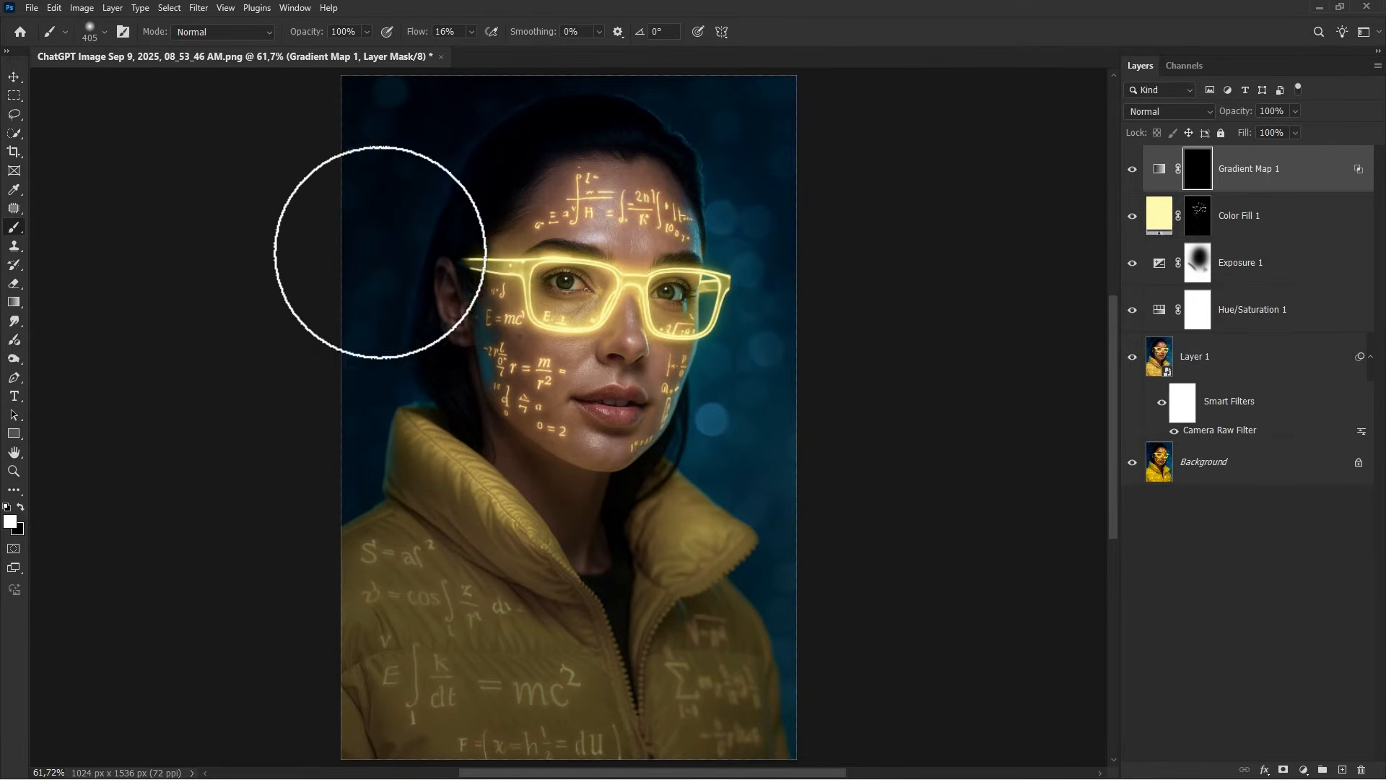
pyautogui.click(470, 31)
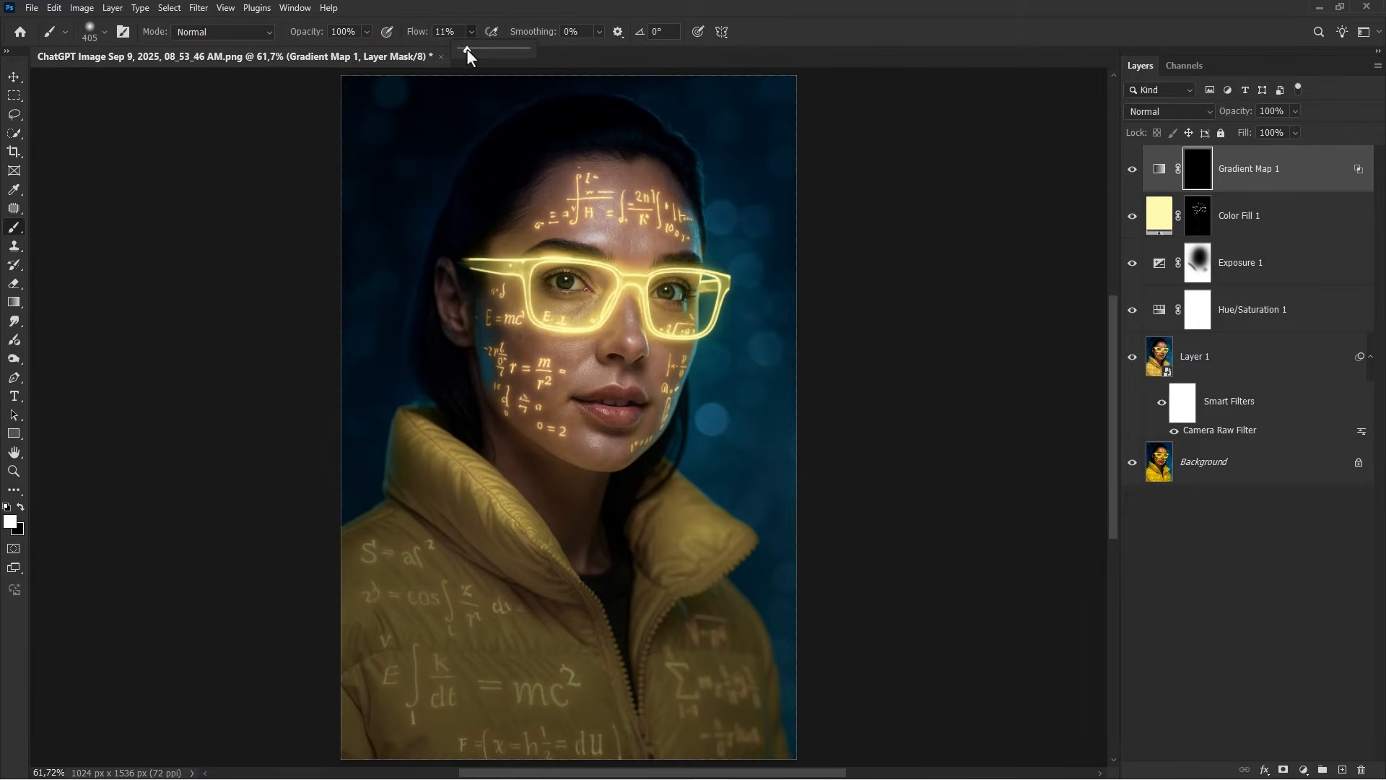
# Paint blue haze along the background's left and upper edges on the Gradient Map mask with a soft 893 px white brush.
pyautogui.scroll(-1, 394, 177)
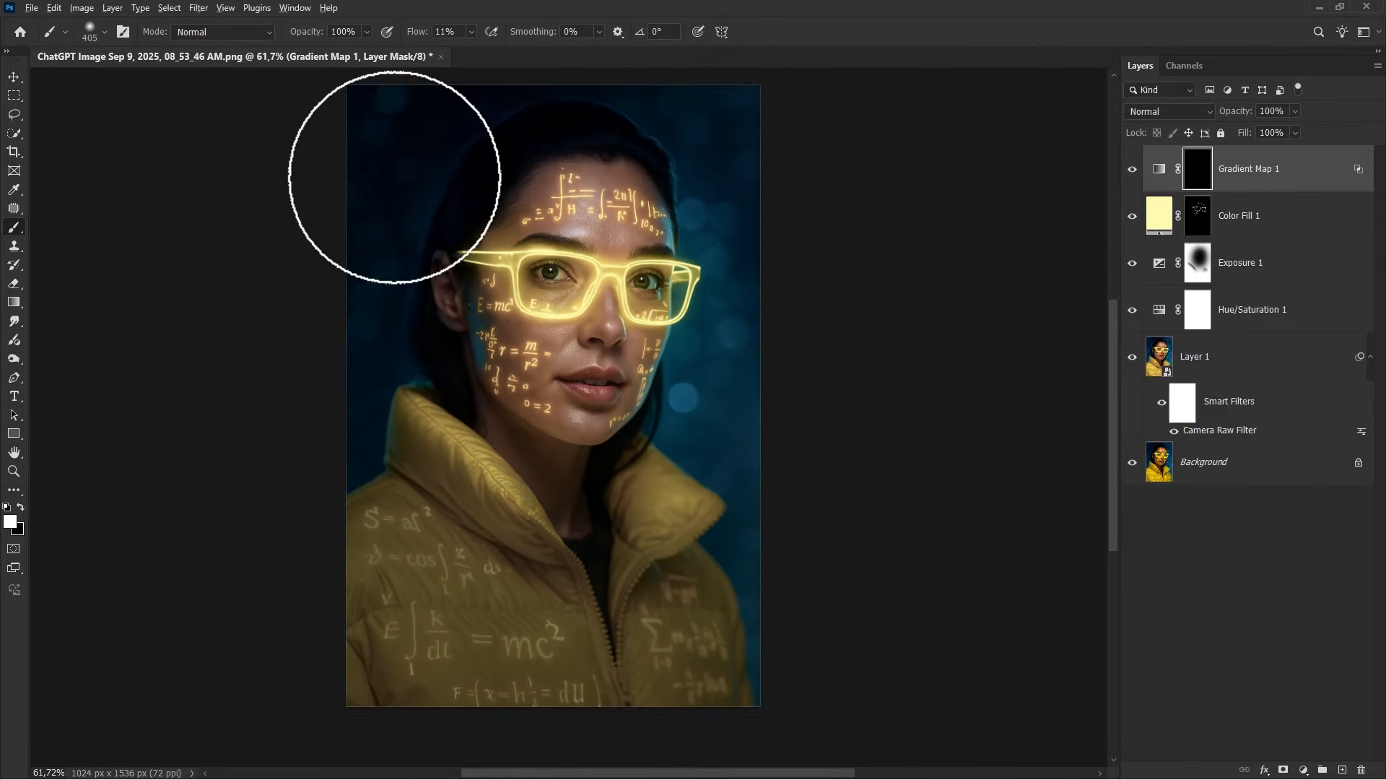
pyautogui.scroll(-2, 393, 176)
pyautogui.press(']')
pyautogui.press(']')
pyautogui.press(']')
pyautogui.scroll(2, 495, 359)
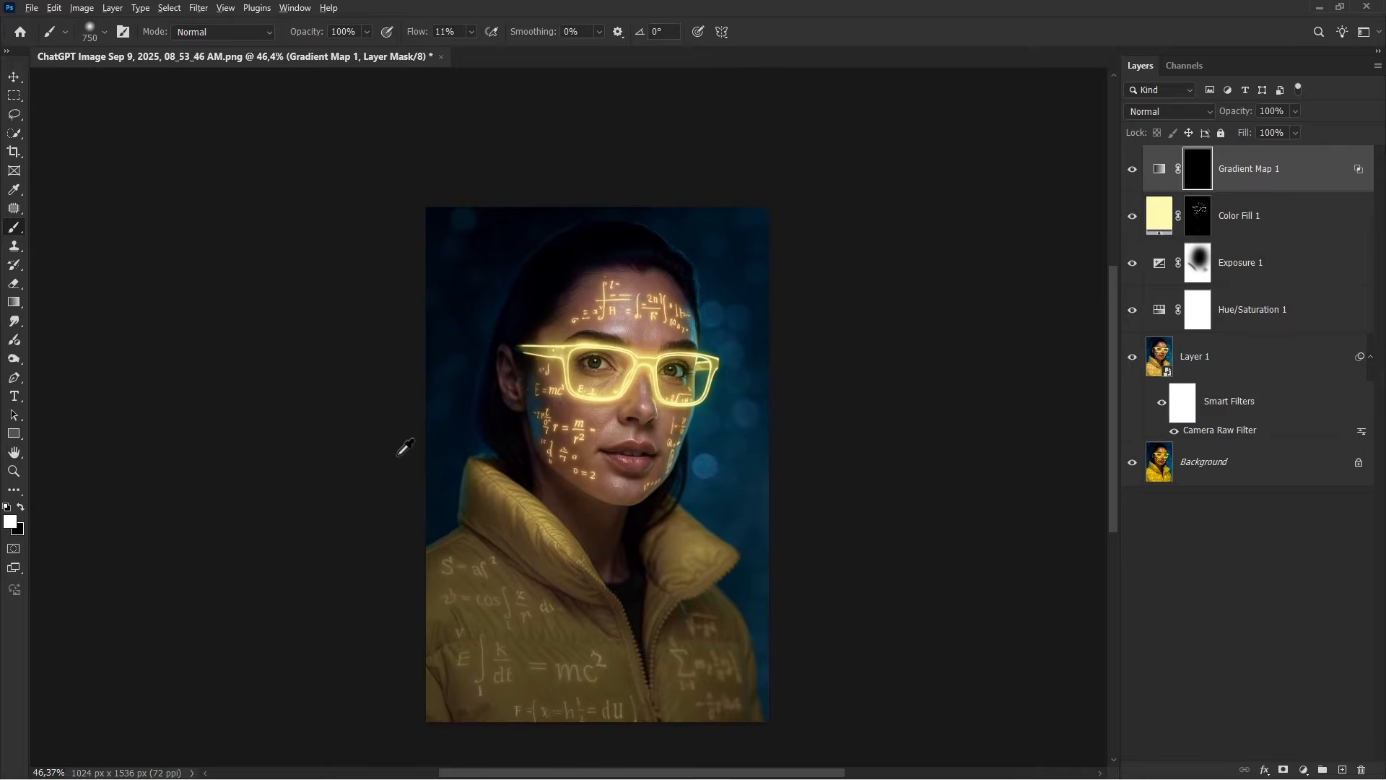
pyautogui.moveTo(417, 432); pyautogui.dragTo(462, 431)
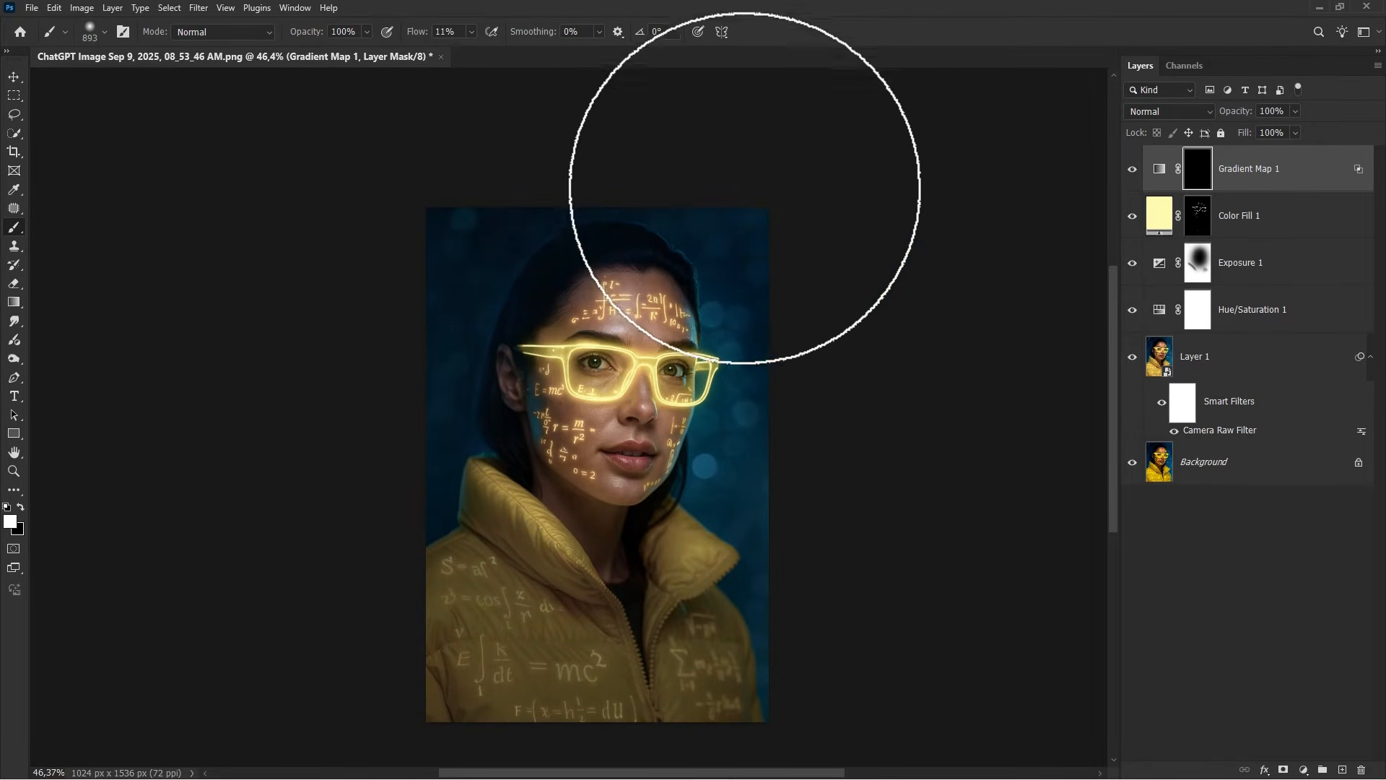
pyautogui.moveTo(744, 188); pyautogui.dragTo(758, 201)
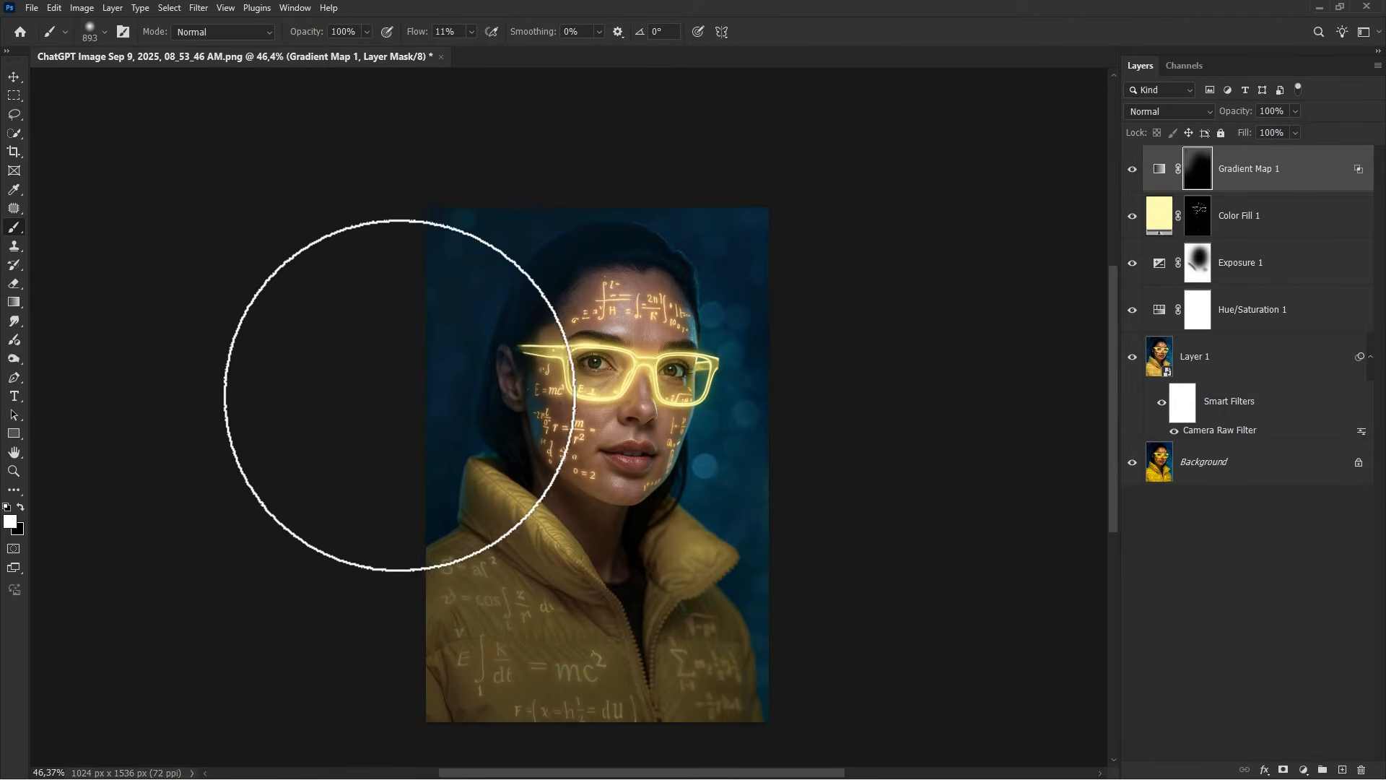
# Build up the haze over the upper and left background and hair on the Gradient Map mask with a 775 px white brush.
pyautogui.scroll(1, 484, 352)
pyautogui.moveTo(483, 353); pyautogui.dragTo(453, 347)
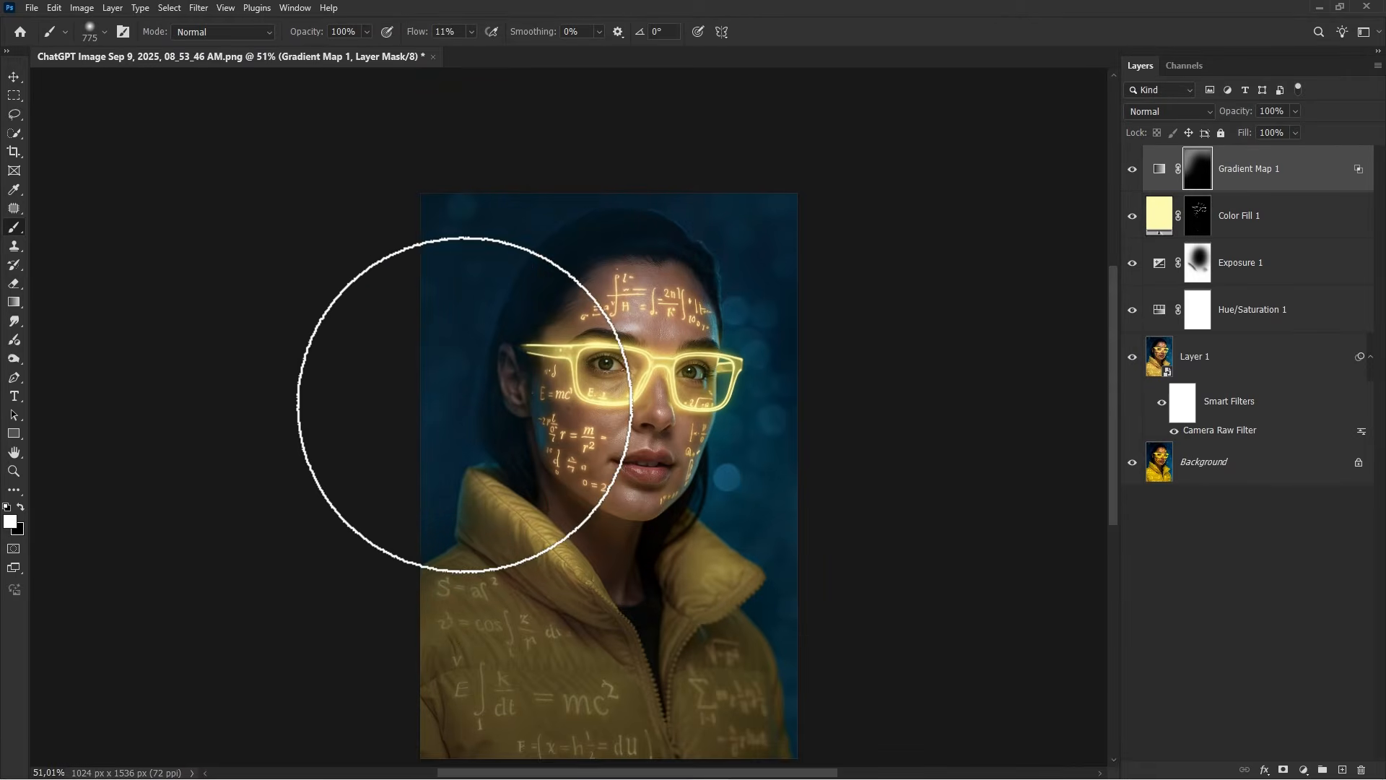
pyautogui.moveTo(706, 140); pyautogui.dragTo(836, 202)
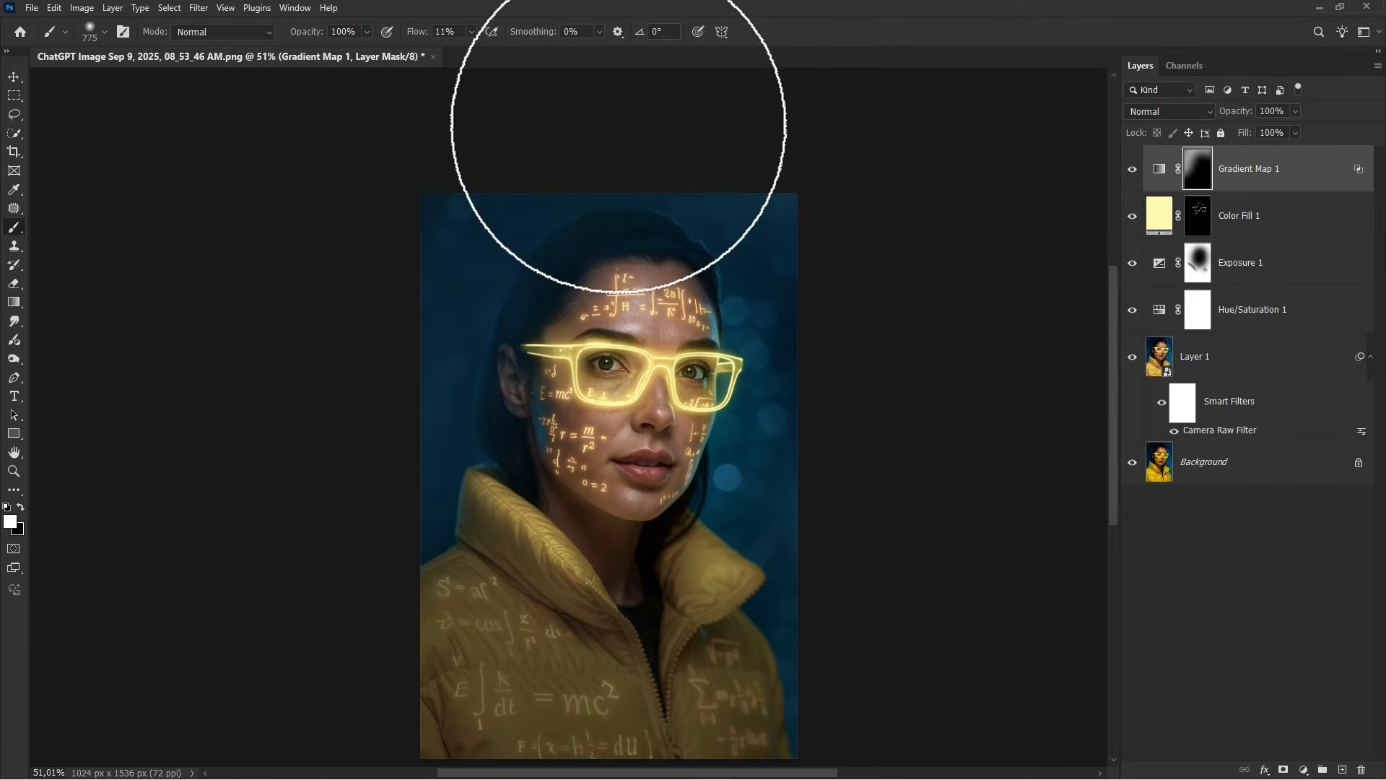
pyautogui.moveTo(618, 129)
pyautogui.mouseDown()
pyautogui.moveTo(403, 325)
pyautogui.moveTo(365, 551)
pyautogui.mouseUp()
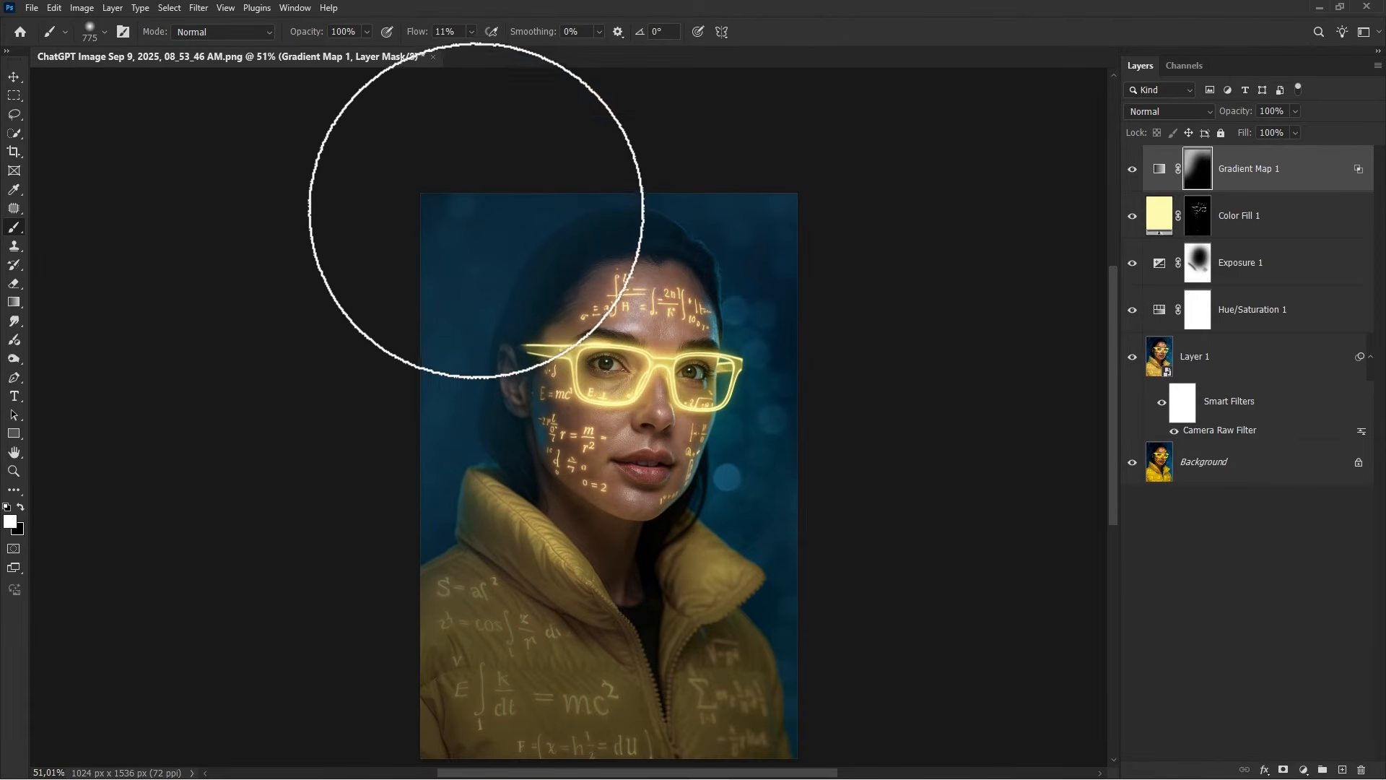
pyautogui.moveTo(814, 155); pyautogui.dragTo(826, 272)
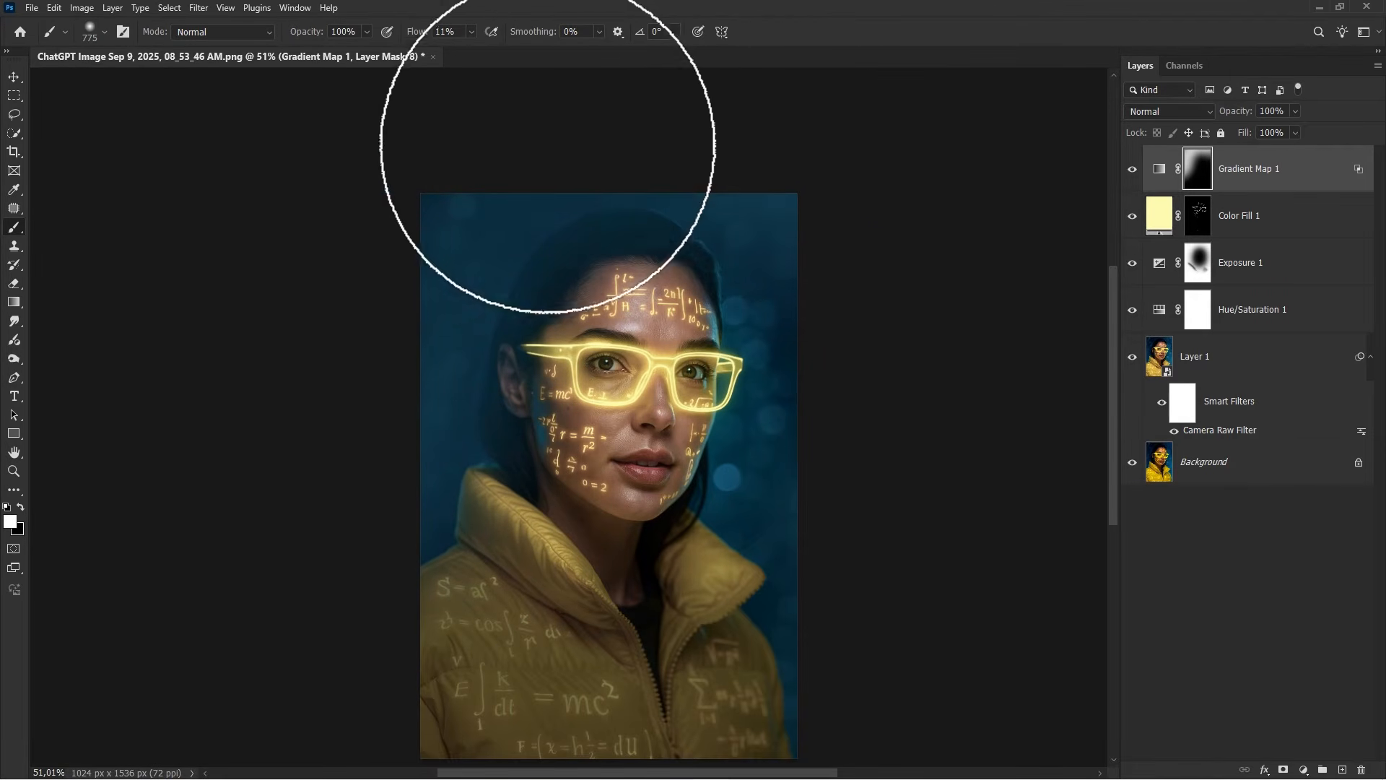
pyautogui.moveTo(547, 140)
pyautogui.mouseDown()
pyautogui.moveTo(372, 523)
pyautogui.moveTo(402, 494)
pyautogui.moveTo(454, 261)
pyautogui.moveTo(580, 152)
pyautogui.moveTo(732, 141)
pyautogui.moveTo(790, 163)
pyautogui.mouseUp()
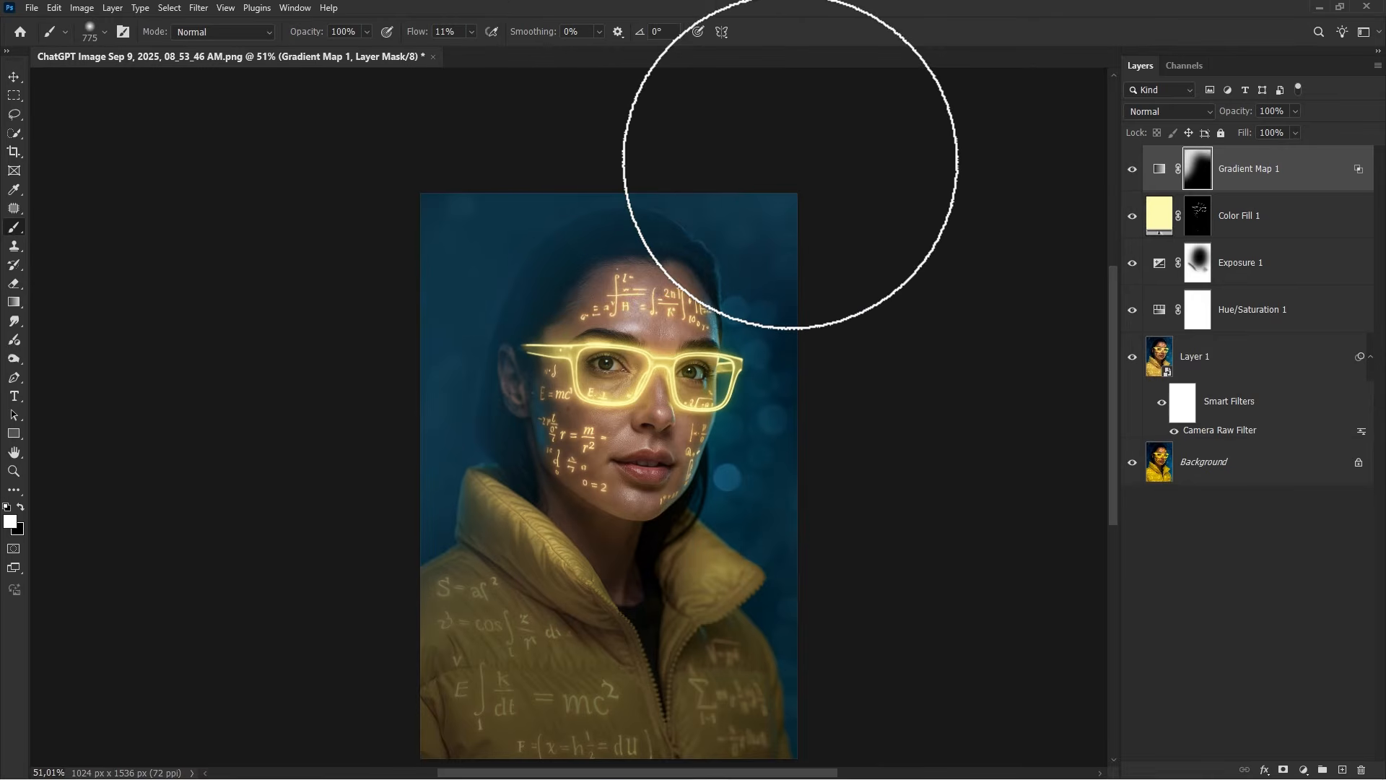
# Paint with a soft black brush at 11% flow over the jacket collar and face on the Gradient Map mask to reduce the haze.
pyautogui.scroll(1, 794, 157)
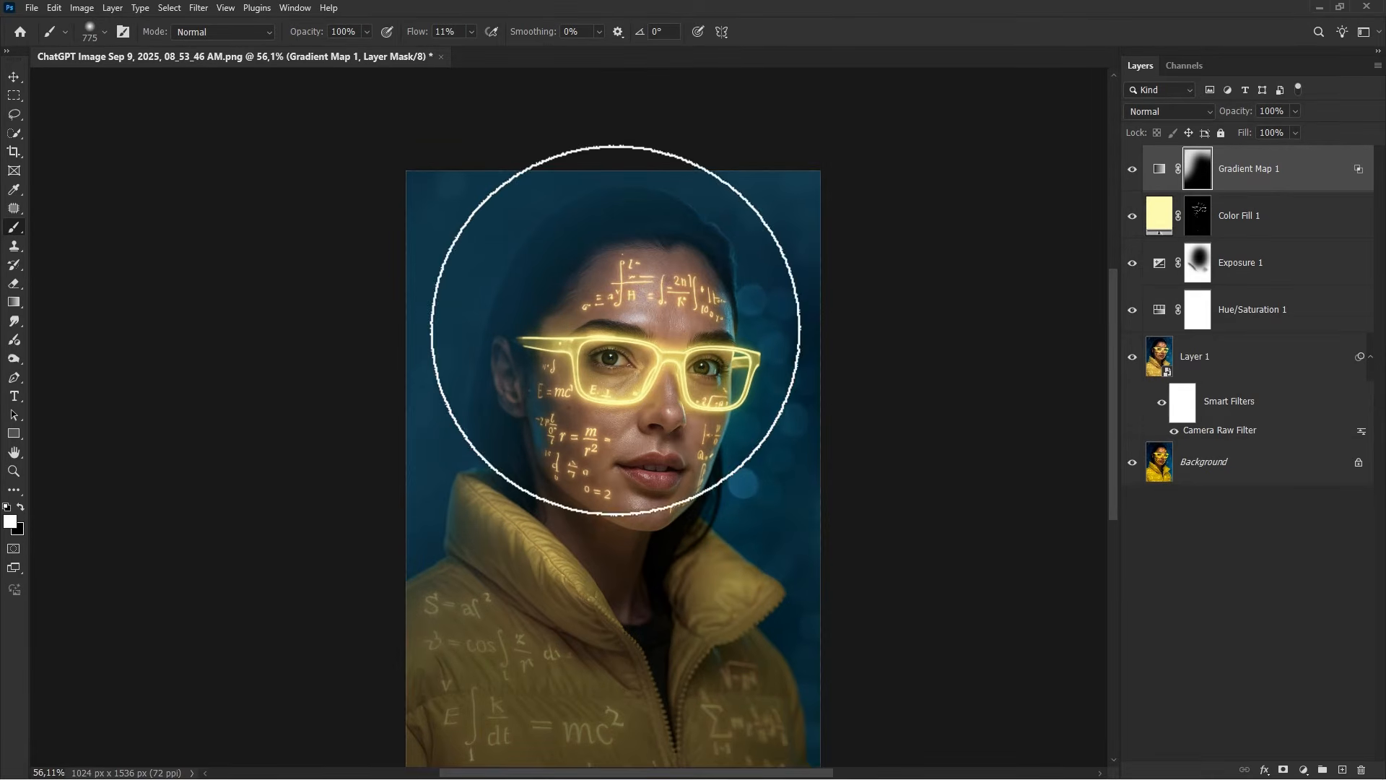
pyautogui.click(20, 505)
pyautogui.moveTo(553, 564); pyautogui.dragTo(480, 569)
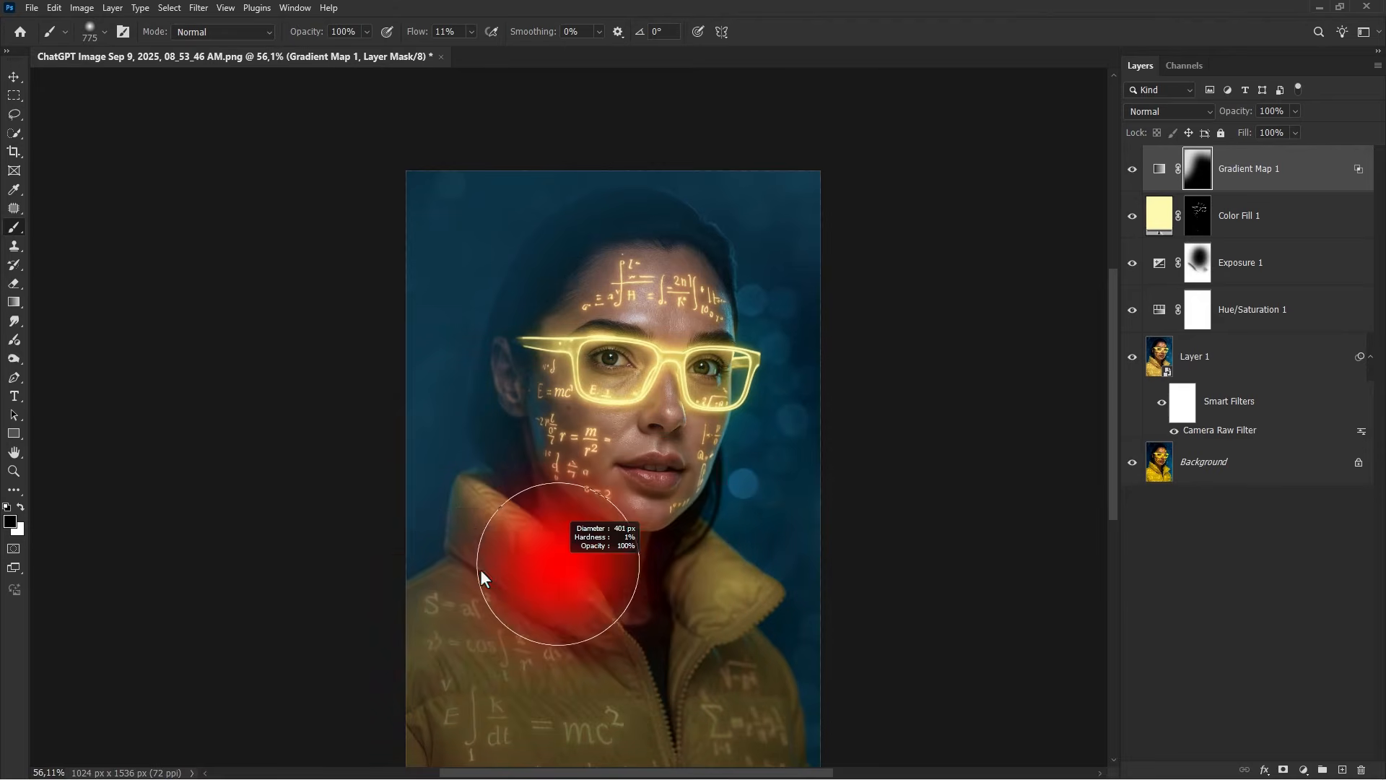
pyautogui.moveTo(569, 547); pyautogui.dragTo(599, 555)
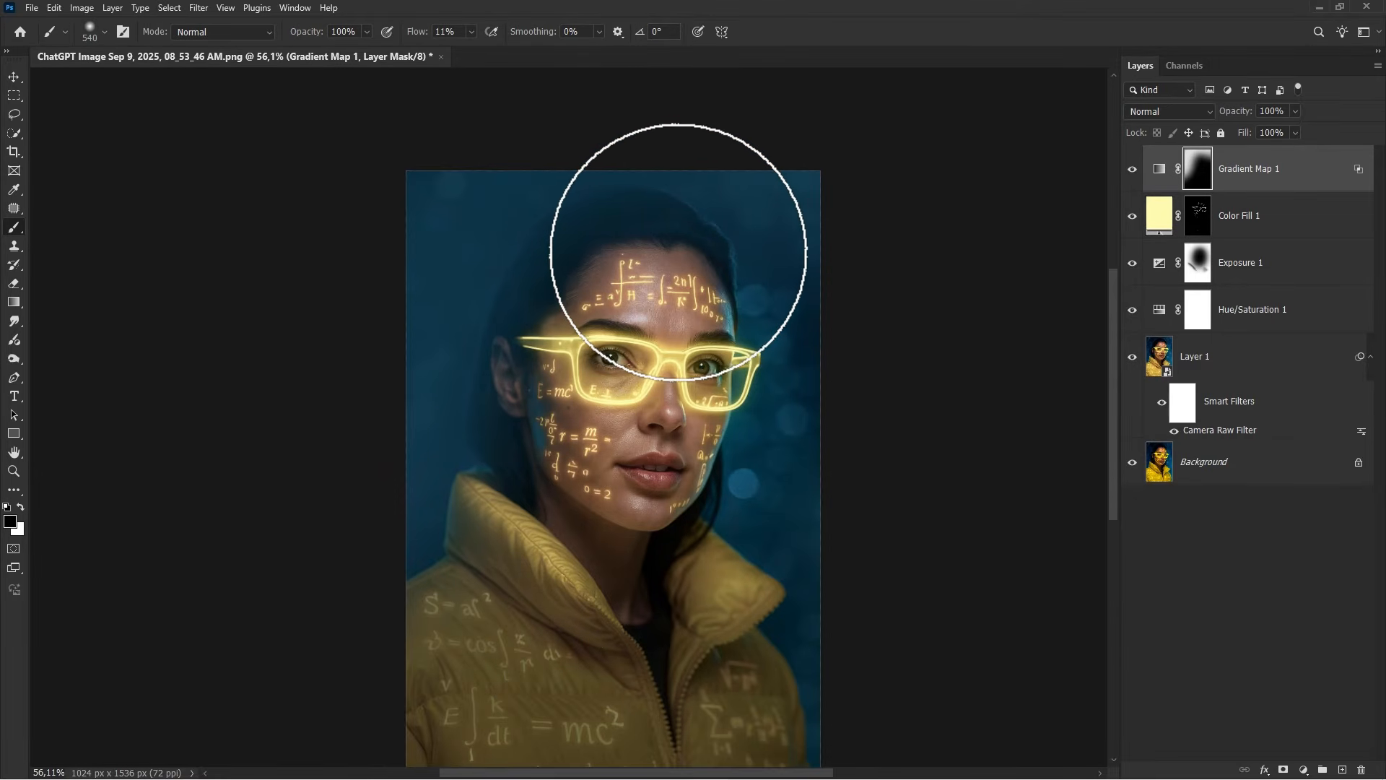
pyautogui.moveTo(662, 252)
pyautogui.mouseDown()
pyautogui.moveTo(706, 305)
pyautogui.moveTo(758, 345)
pyautogui.moveTo(777, 441)
pyautogui.moveTo(742, 289)
pyautogui.moveTo(713, 247)
pyautogui.moveTo(614, 226)
pyautogui.moveTo(639, 278)
pyautogui.mouseUp()
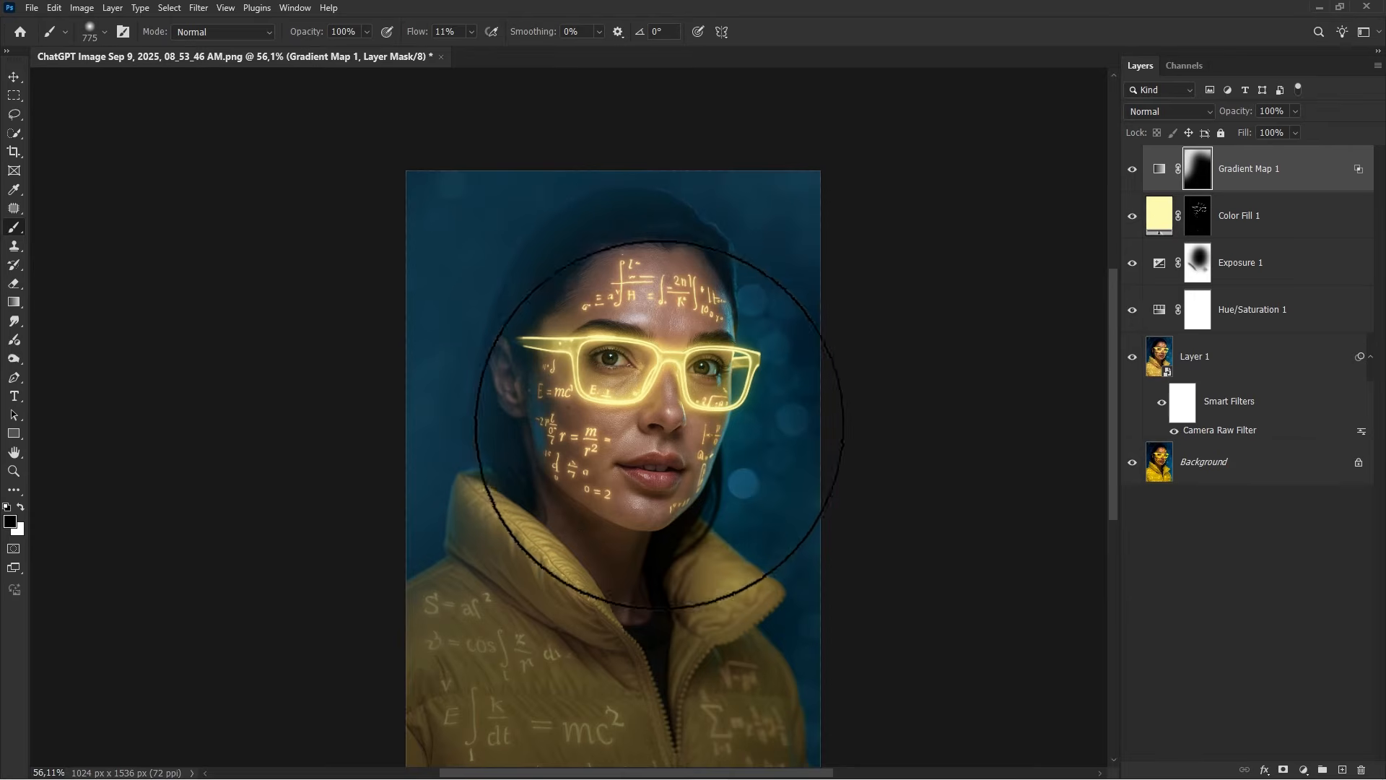
# Lower the Gradient Map layer's opacity to 62% and compare the image with and without it.
pyautogui.click(1265, 168)
pyautogui.moveTo(1279, 127); pyautogui.dragTo(1267, 127)
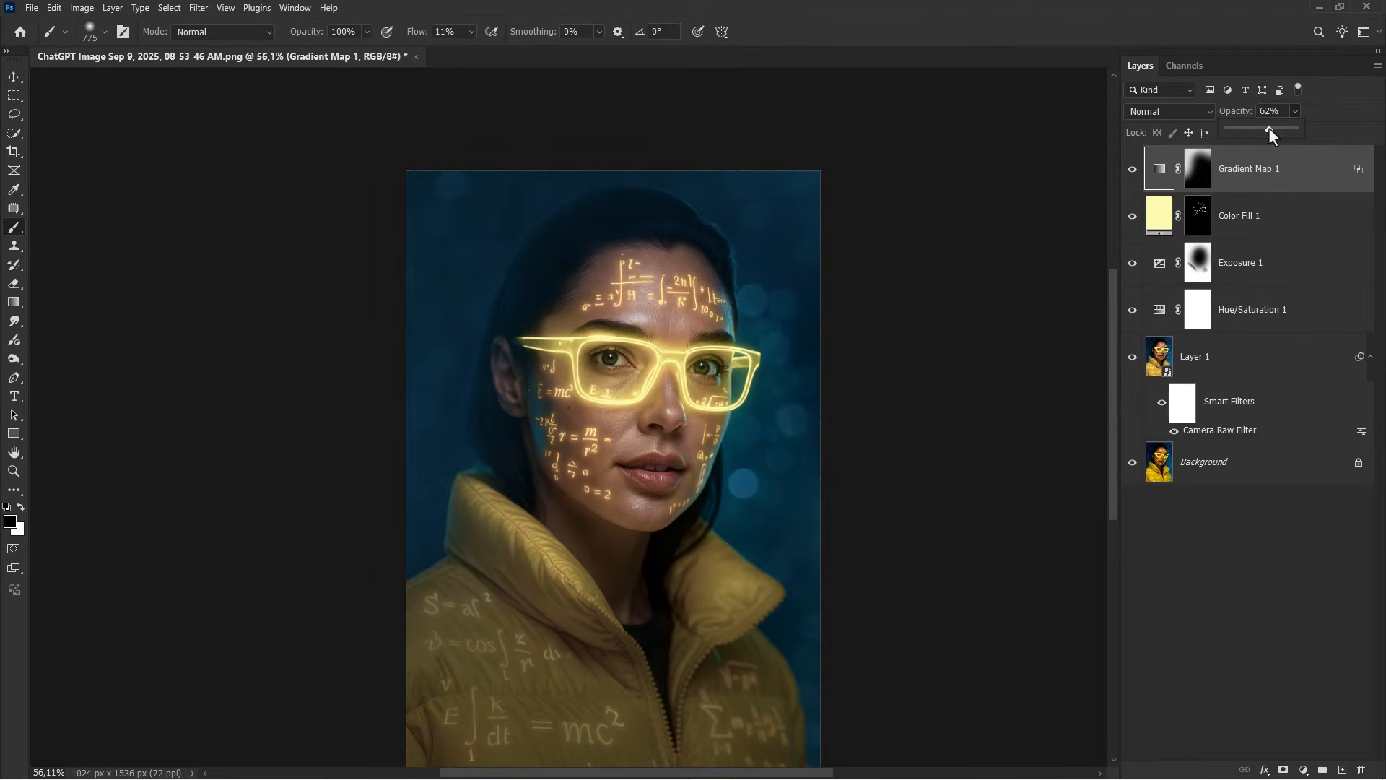
pyautogui.click(1128, 170)
pyautogui.click(1128, 170)
# Add a Color Lookup adjustment layer above the Gradient Map using the LateSunset.3DL 3D LUT.
pyautogui.hotkey('ctrl', '+')
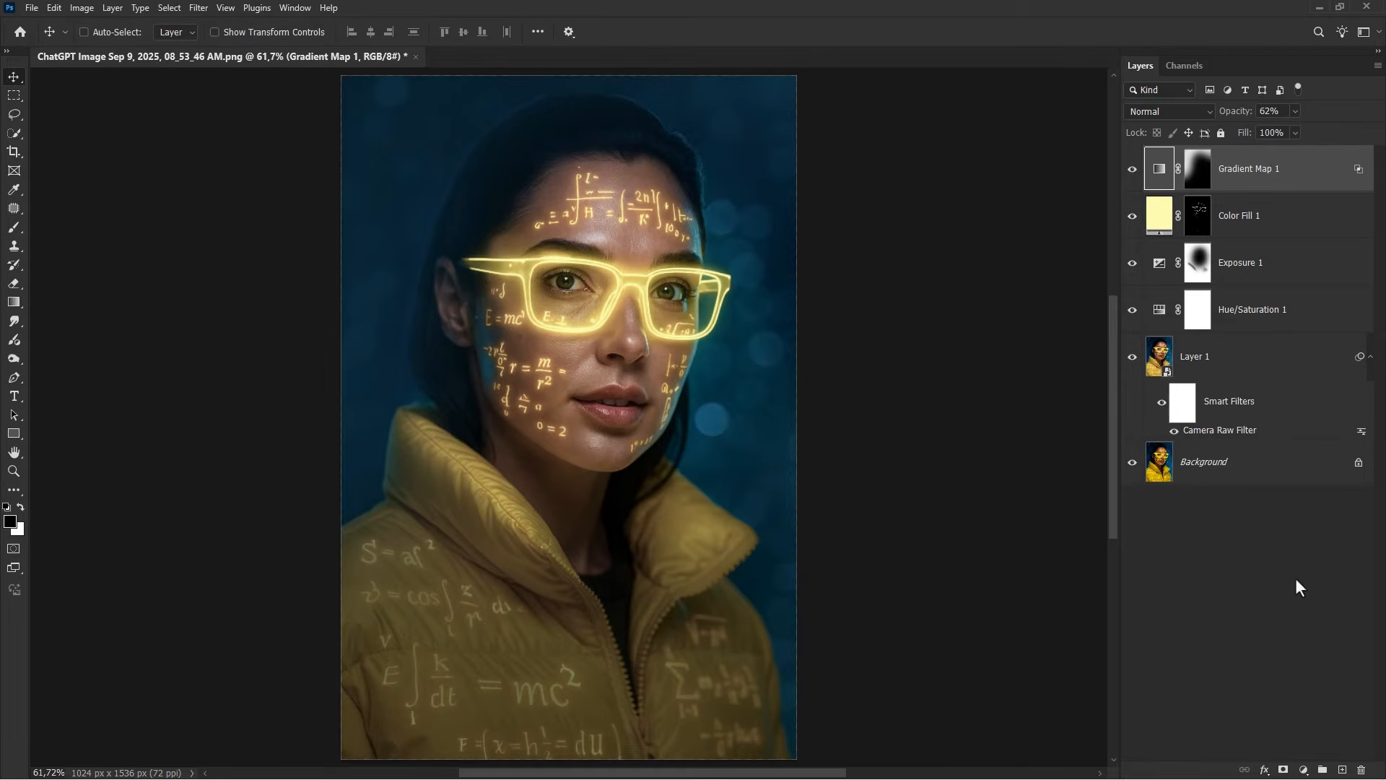
pyautogui.click(1304, 769)
pyautogui.click(1303, 687)
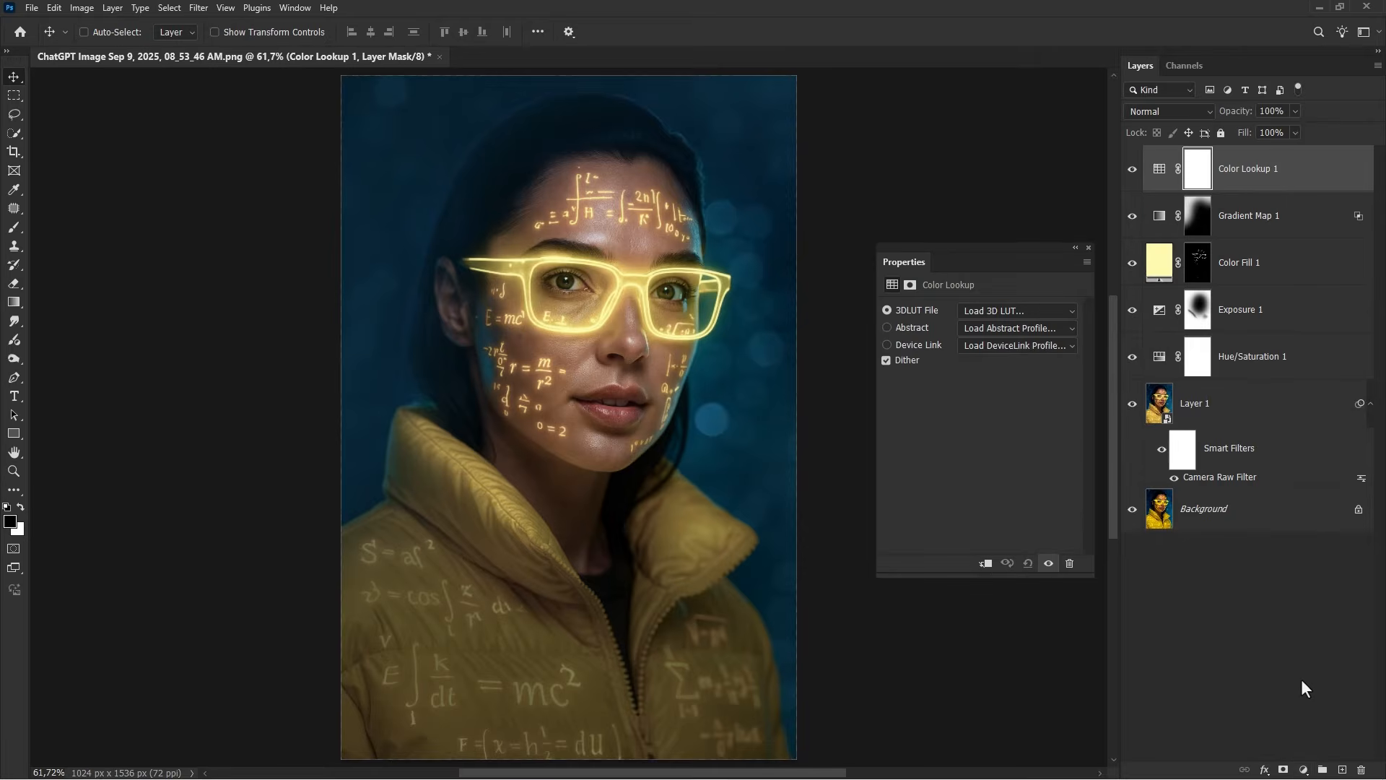
pyautogui.click(993, 310)
pyautogui.click(1010, 658)
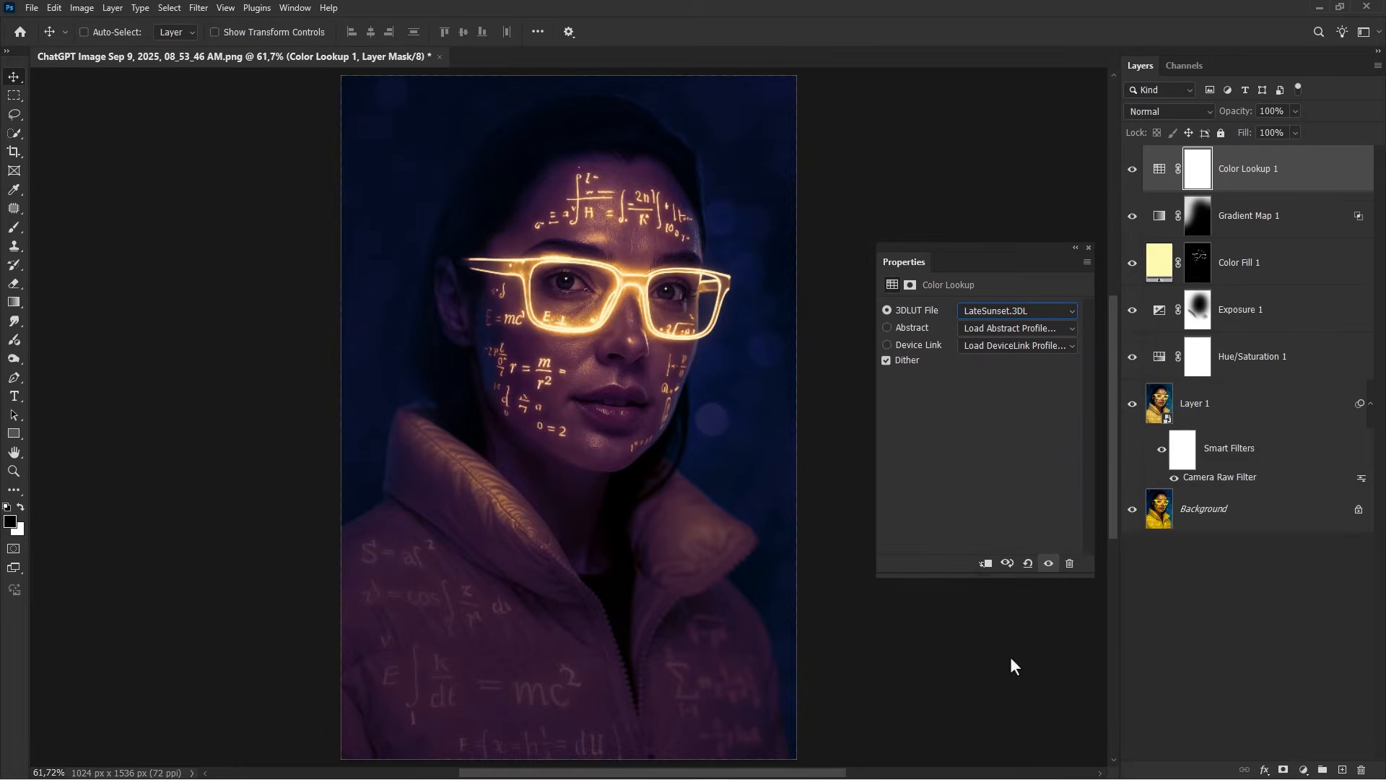
pyautogui.click(1089, 247)
# Set the Color Lookup layer's blend mode to Screen and compare the image with and without it.
pyautogui.click(1164, 111)
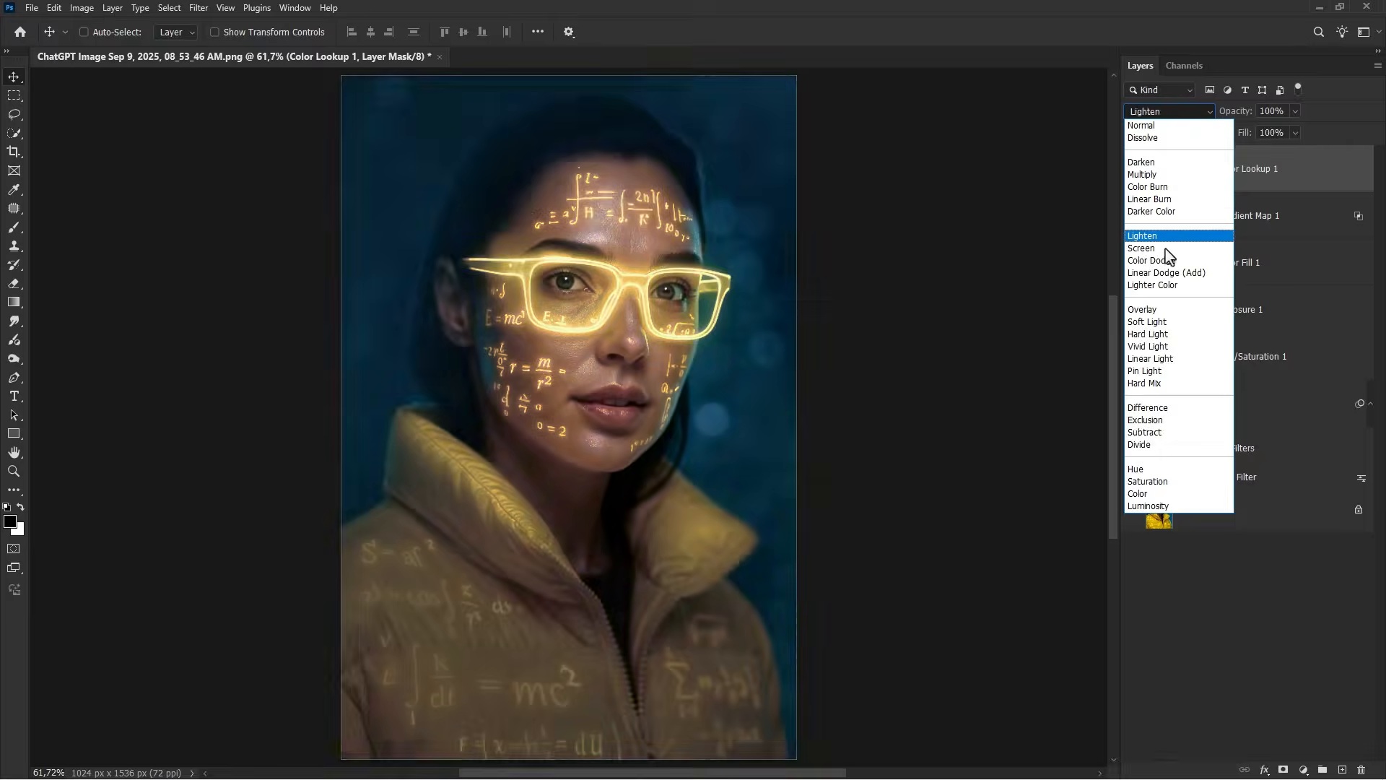
pyautogui.click(1161, 248)
pyautogui.click(1130, 171)
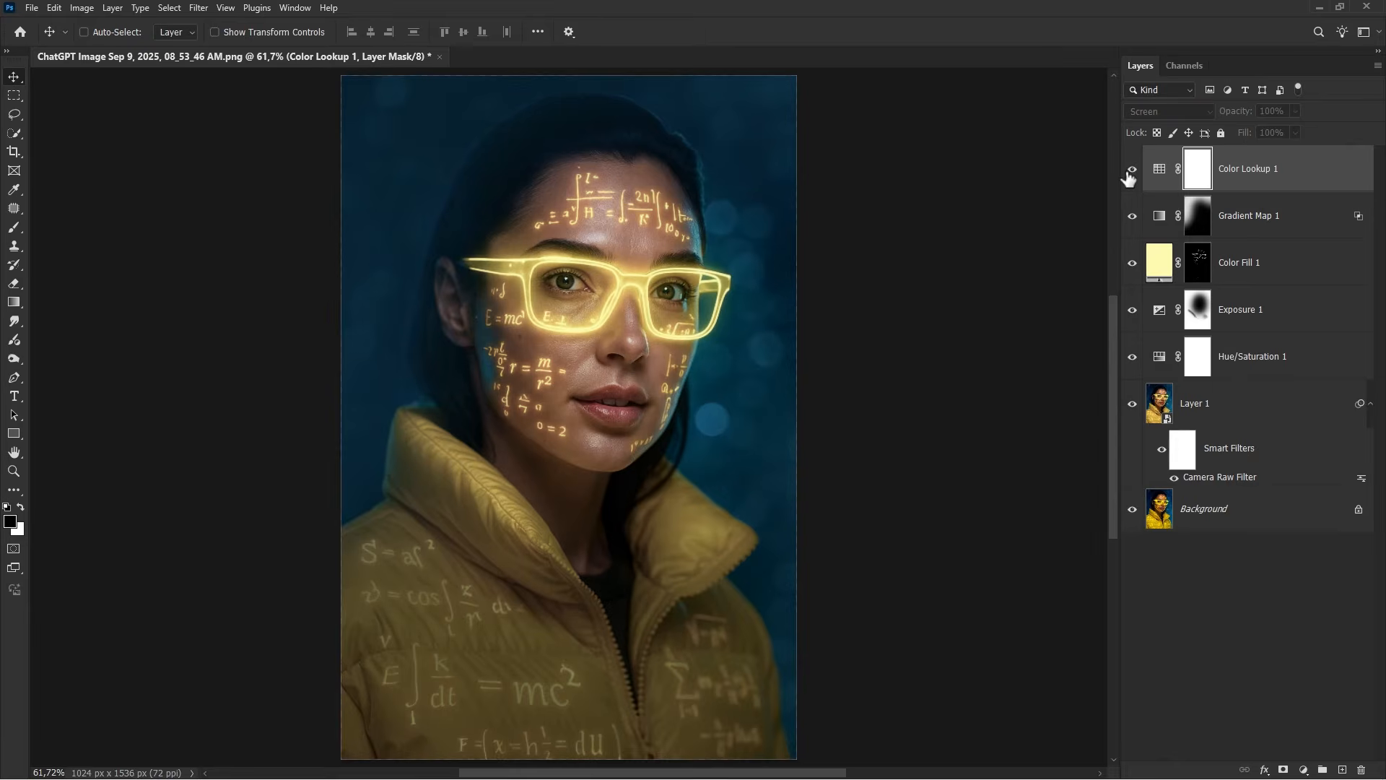
pyautogui.click(1131, 170)
# In the Color Lookup's blending options, split the white Blend If sliders to 0 / 255 for the current layer and 0 / 129 for the underlying layer.
pyautogui.rightClick(1283, 182)
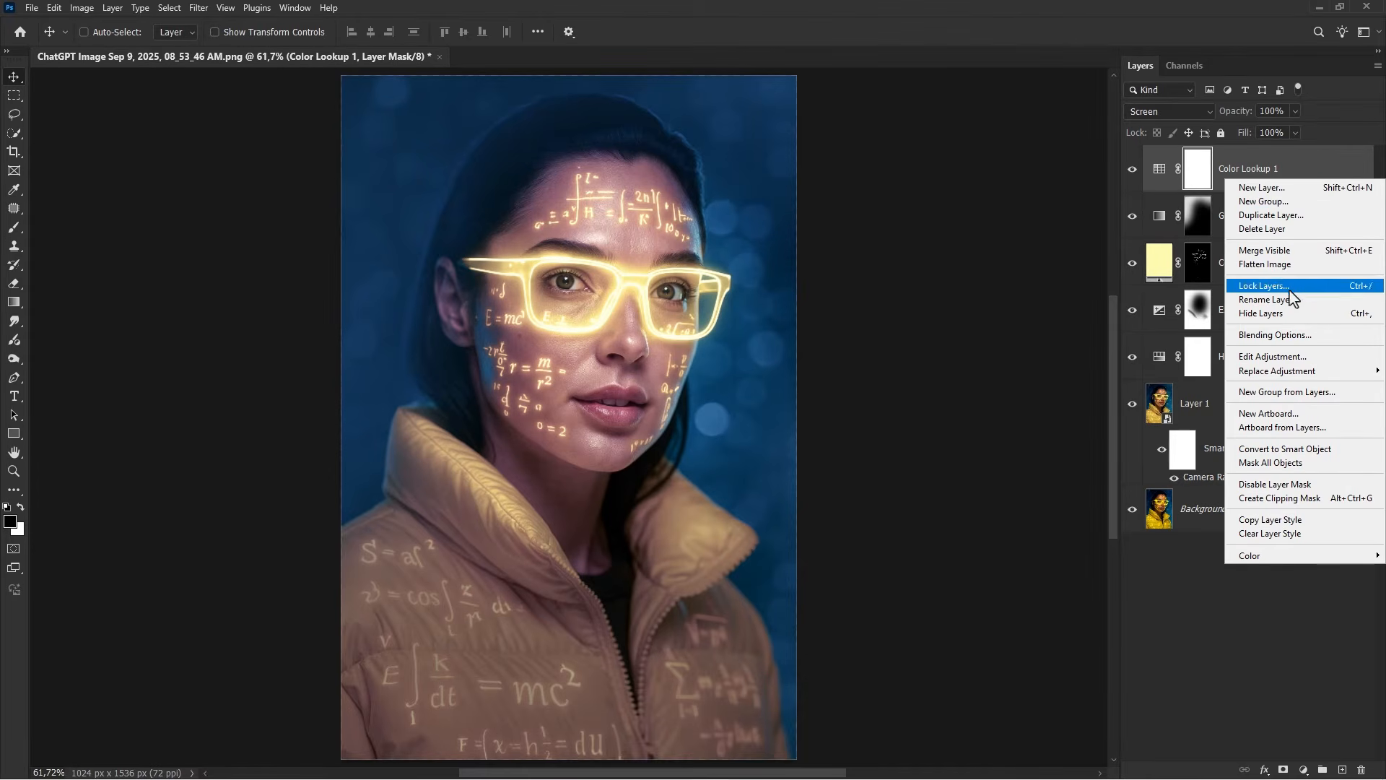
pyautogui.click(1275, 334)
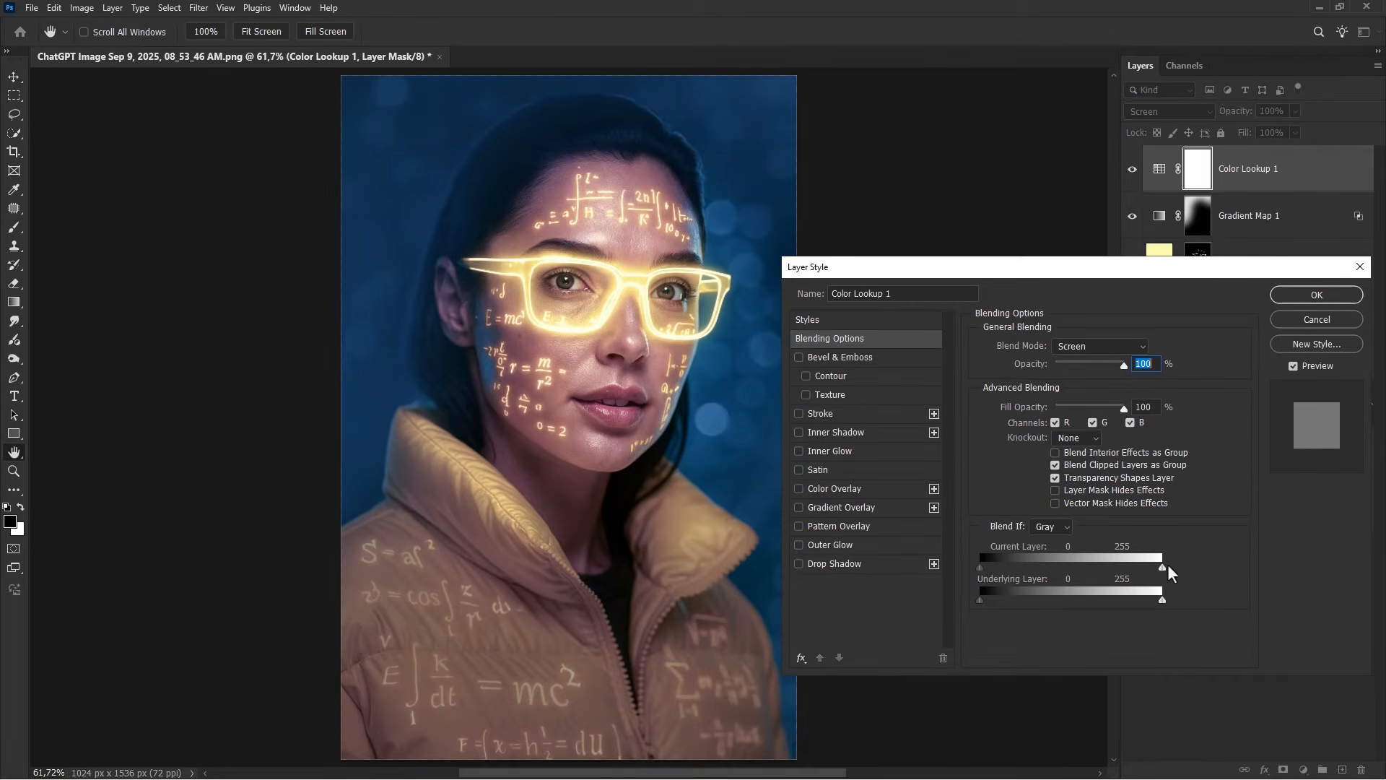
pyautogui.moveTo(1161, 567); pyautogui.dragTo(979, 570)
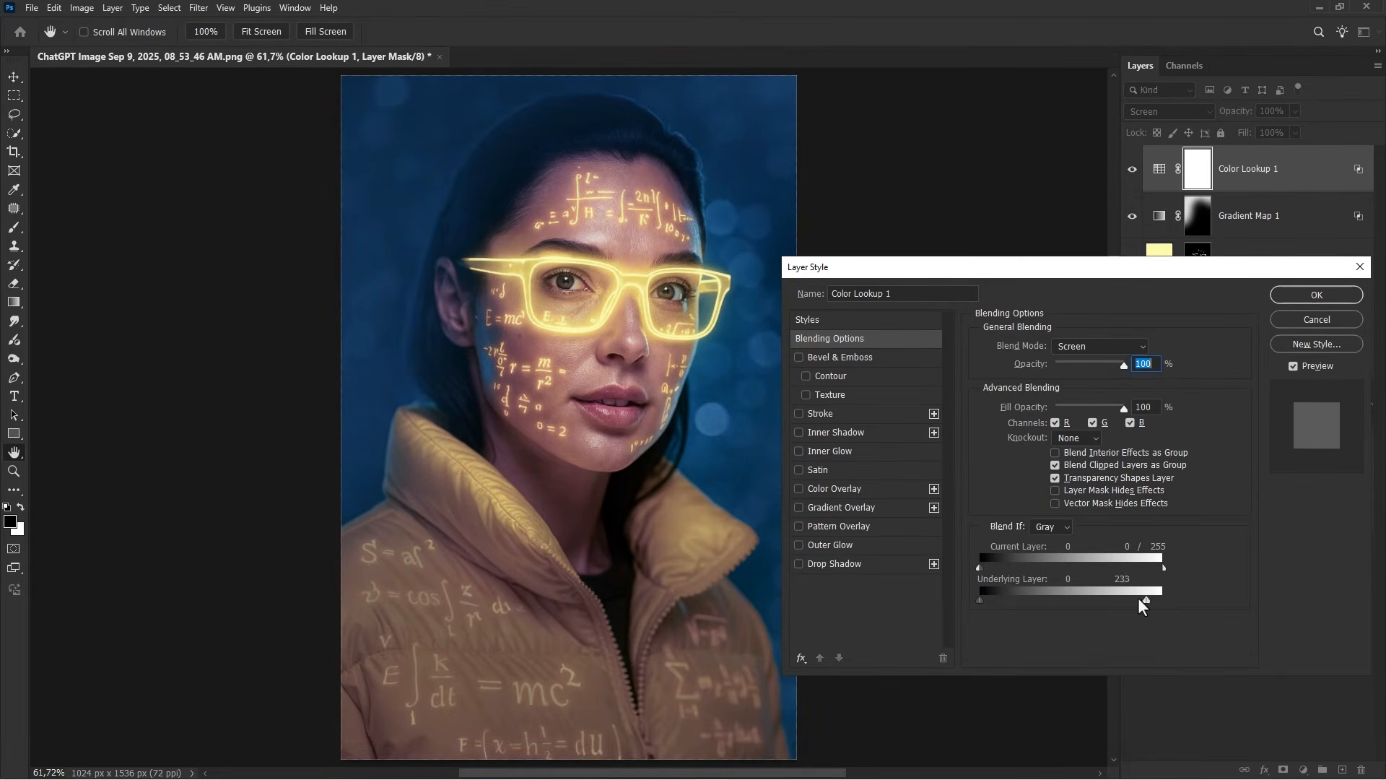
pyautogui.moveTo(1138, 598); pyautogui.dragTo(1090, 596)
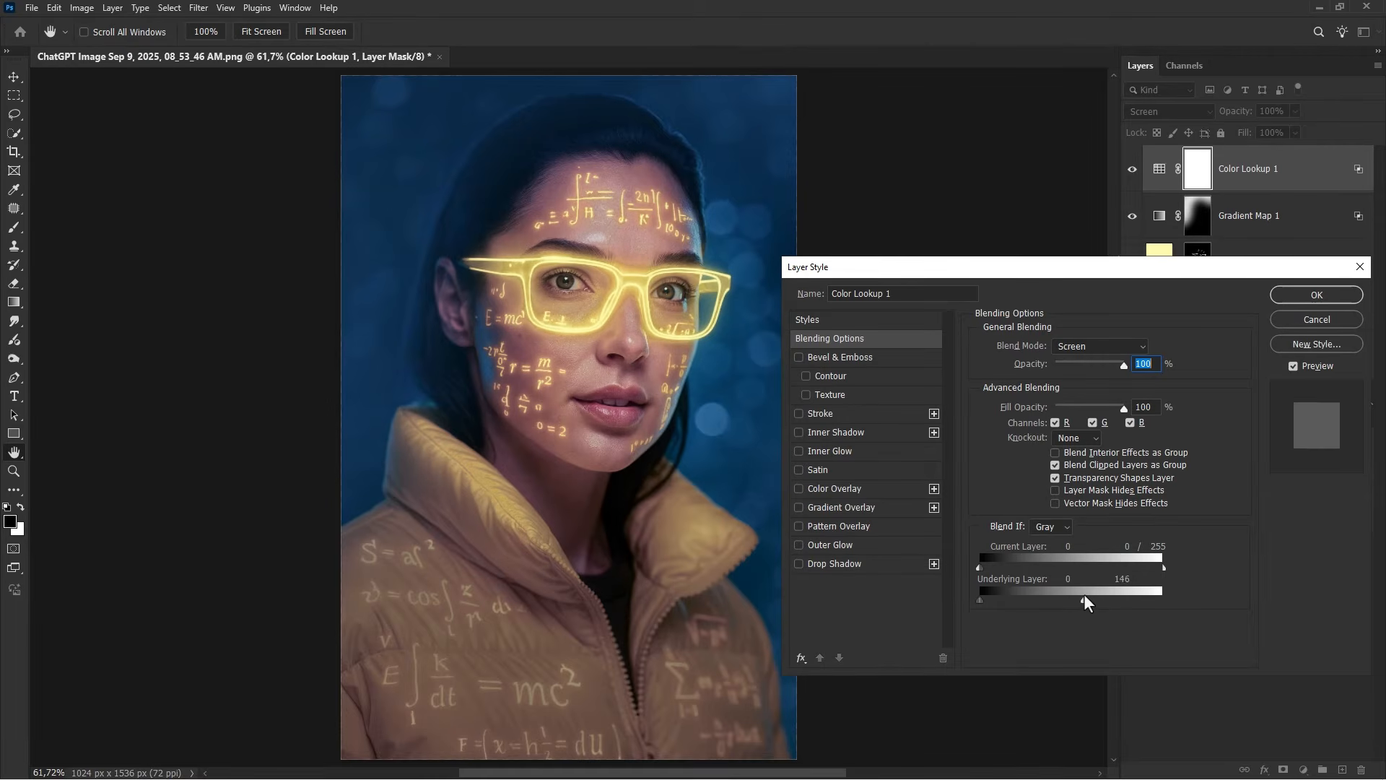
pyautogui.moveTo(1076, 596); pyautogui.dragTo(919, 592)
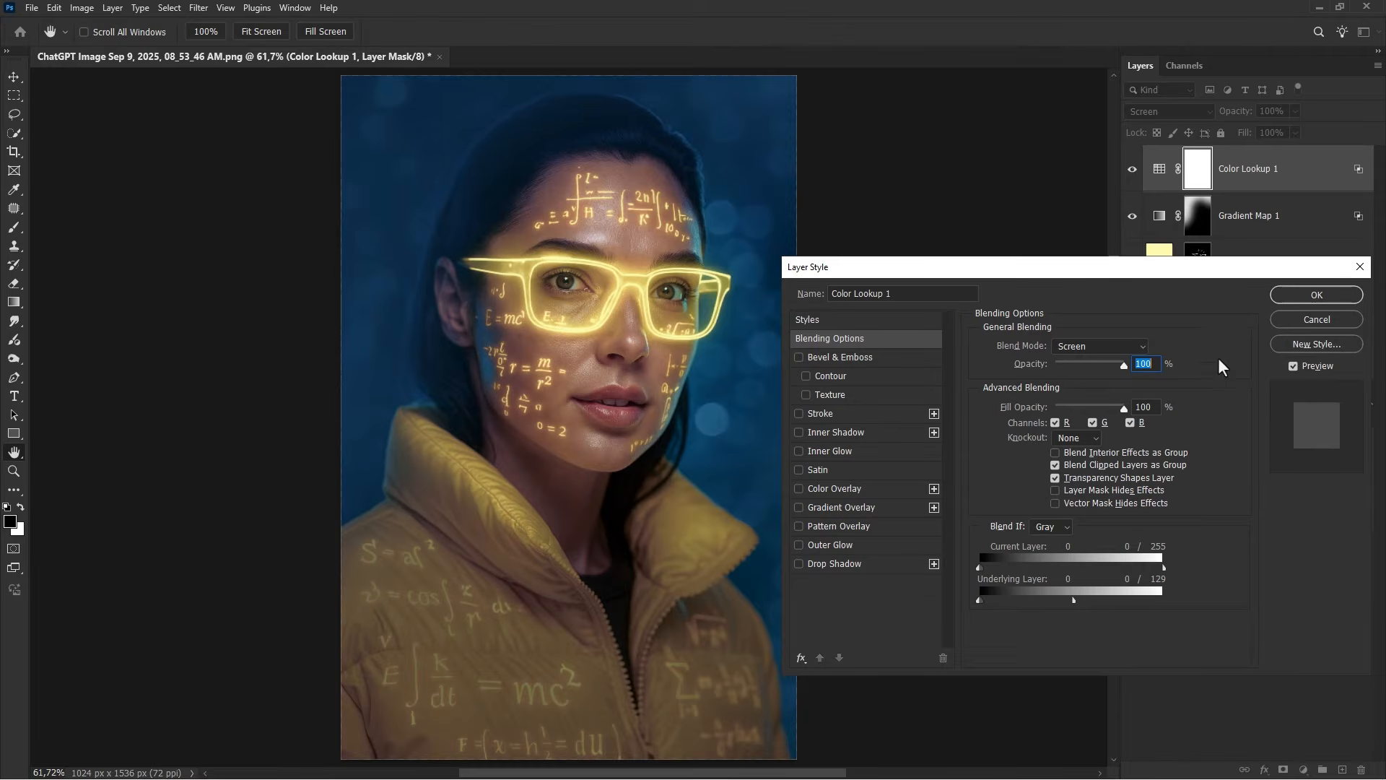
pyautogui.click(1310, 297)
pyautogui.click(1131, 171)
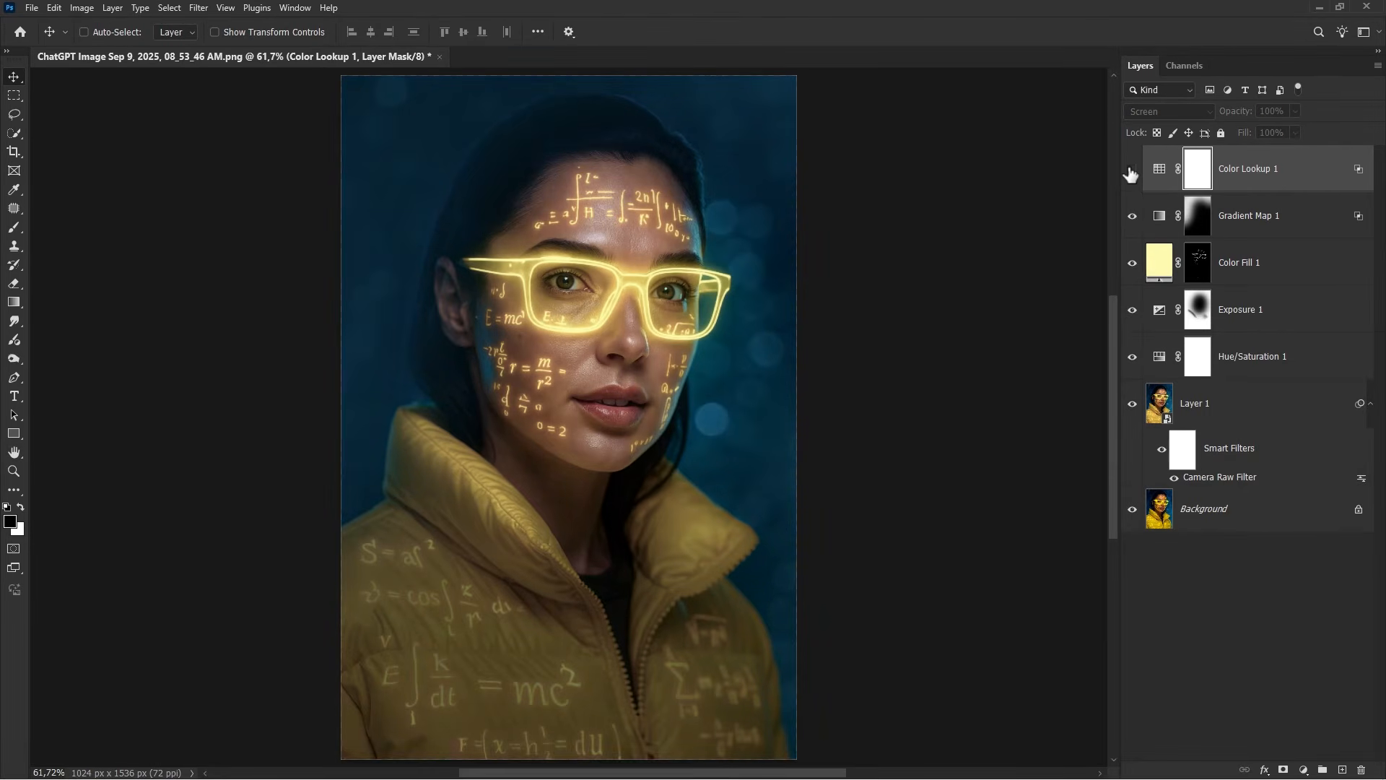
pyautogui.click(1131, 171)
pyautogui.hotkey('ctrl', '2')
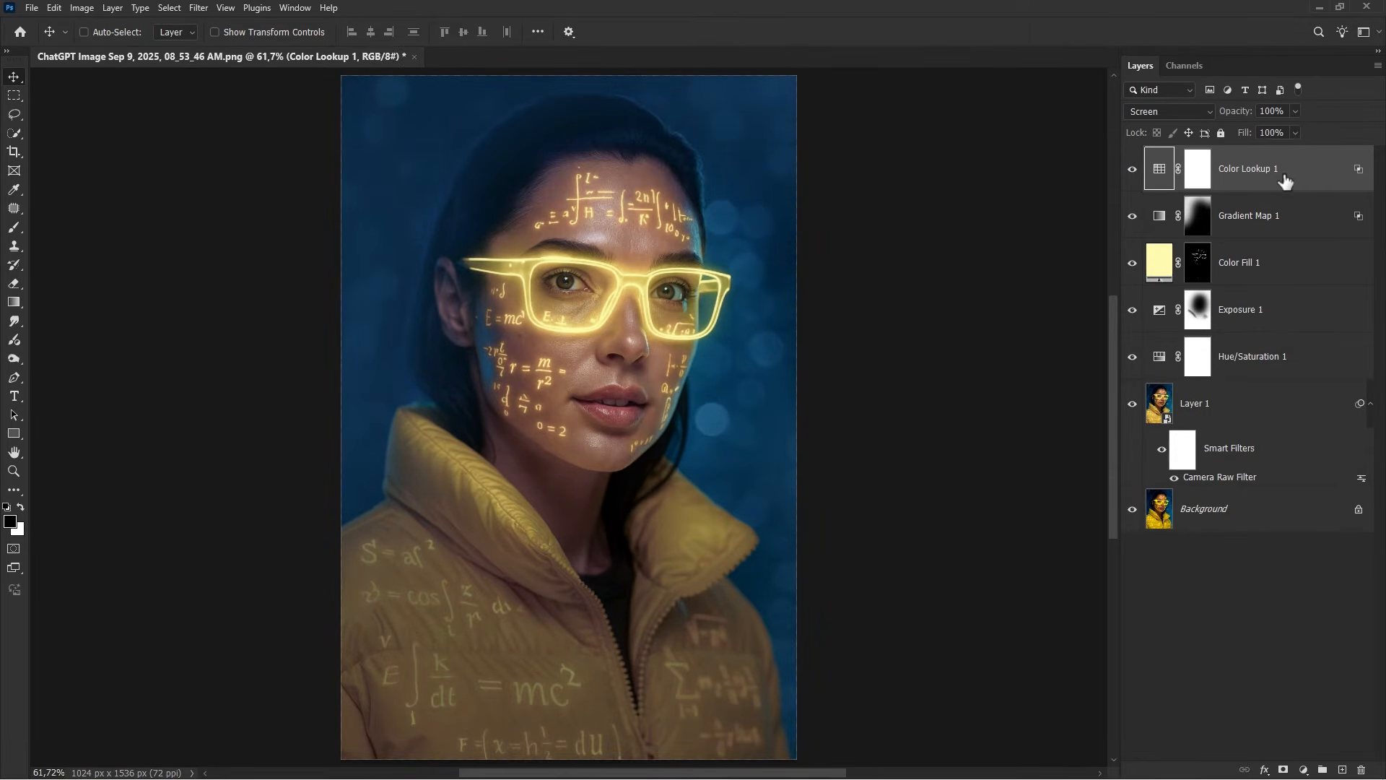
# Add a second, black-to-white Gradient Map adjustment layer on top and set its blend mode to Soft Light.
pyautogui.click(1303, 770)
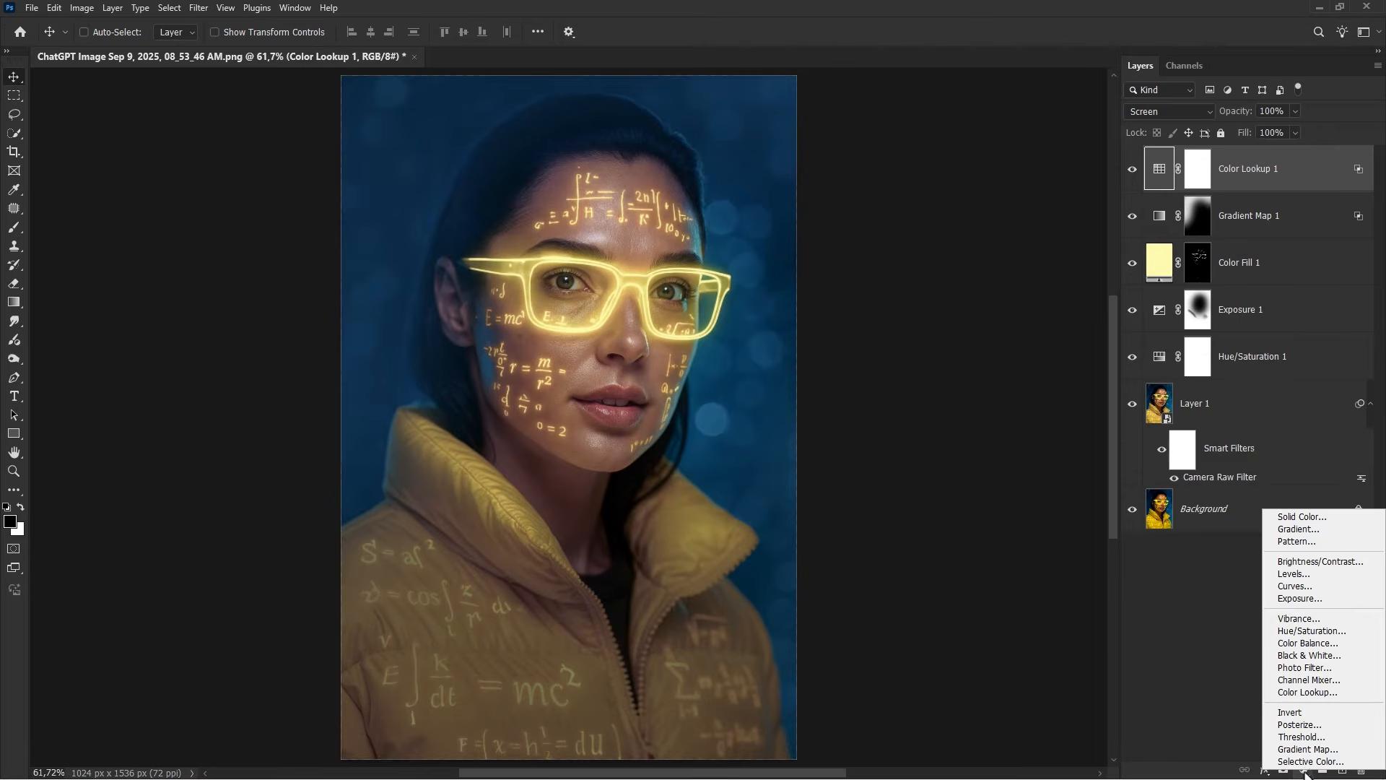
pyautogui.click(1309, 751)
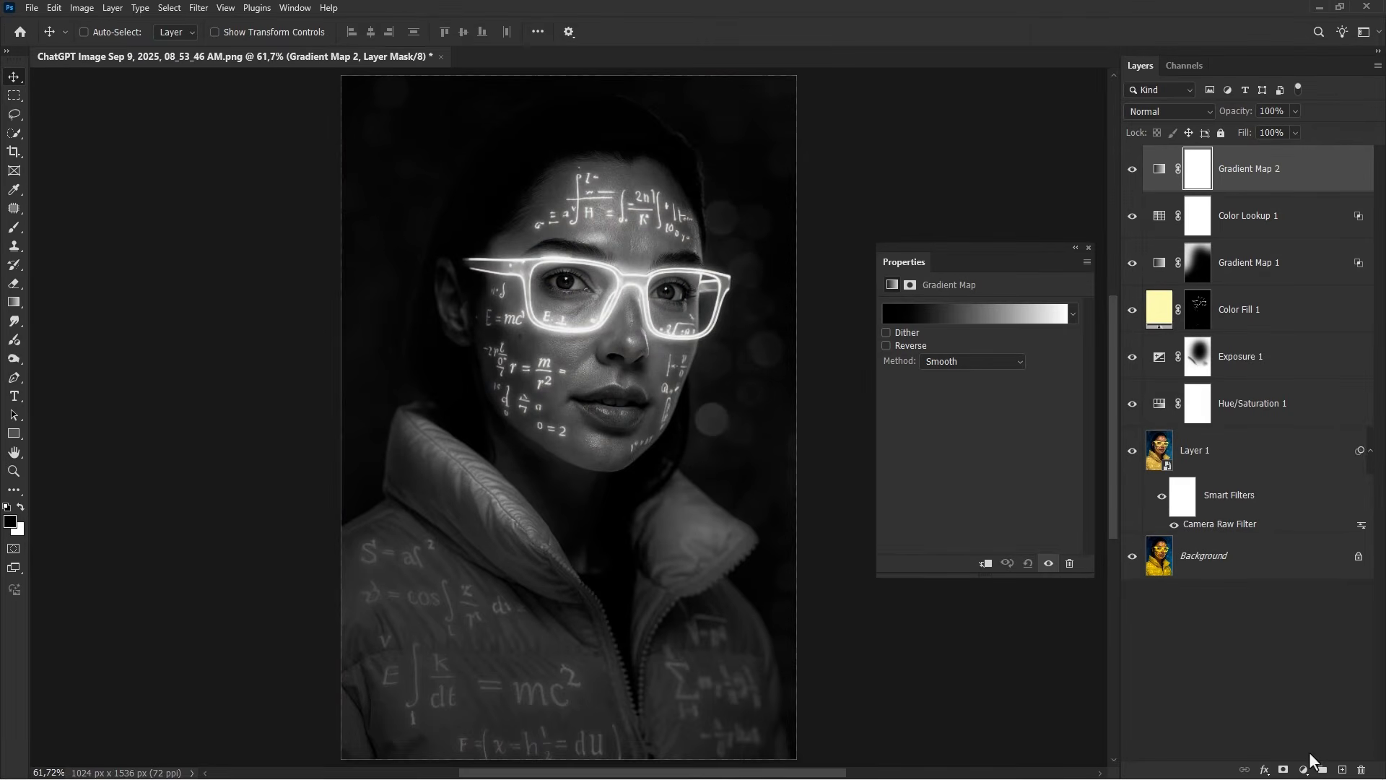
pyautogui.click(1172, 110)
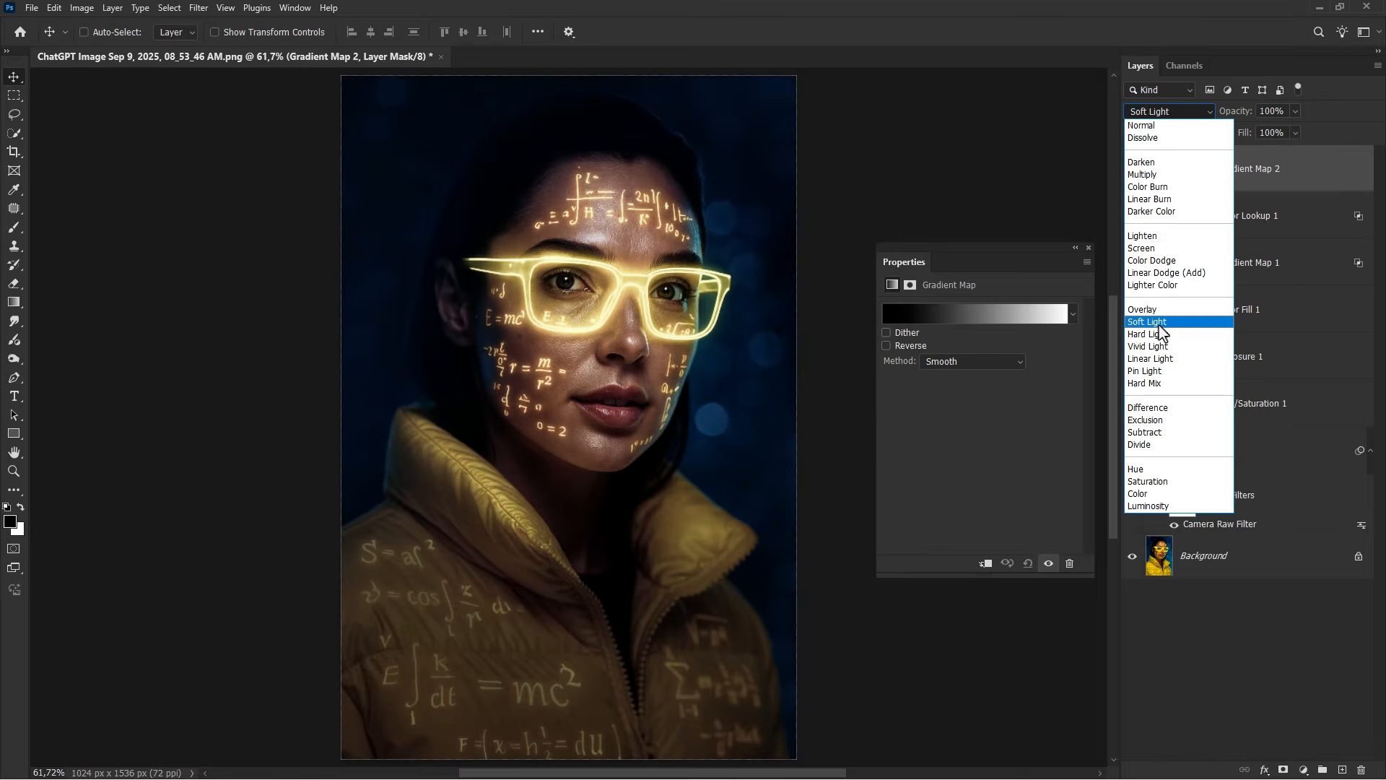
pyautogui.click(1159, 324)
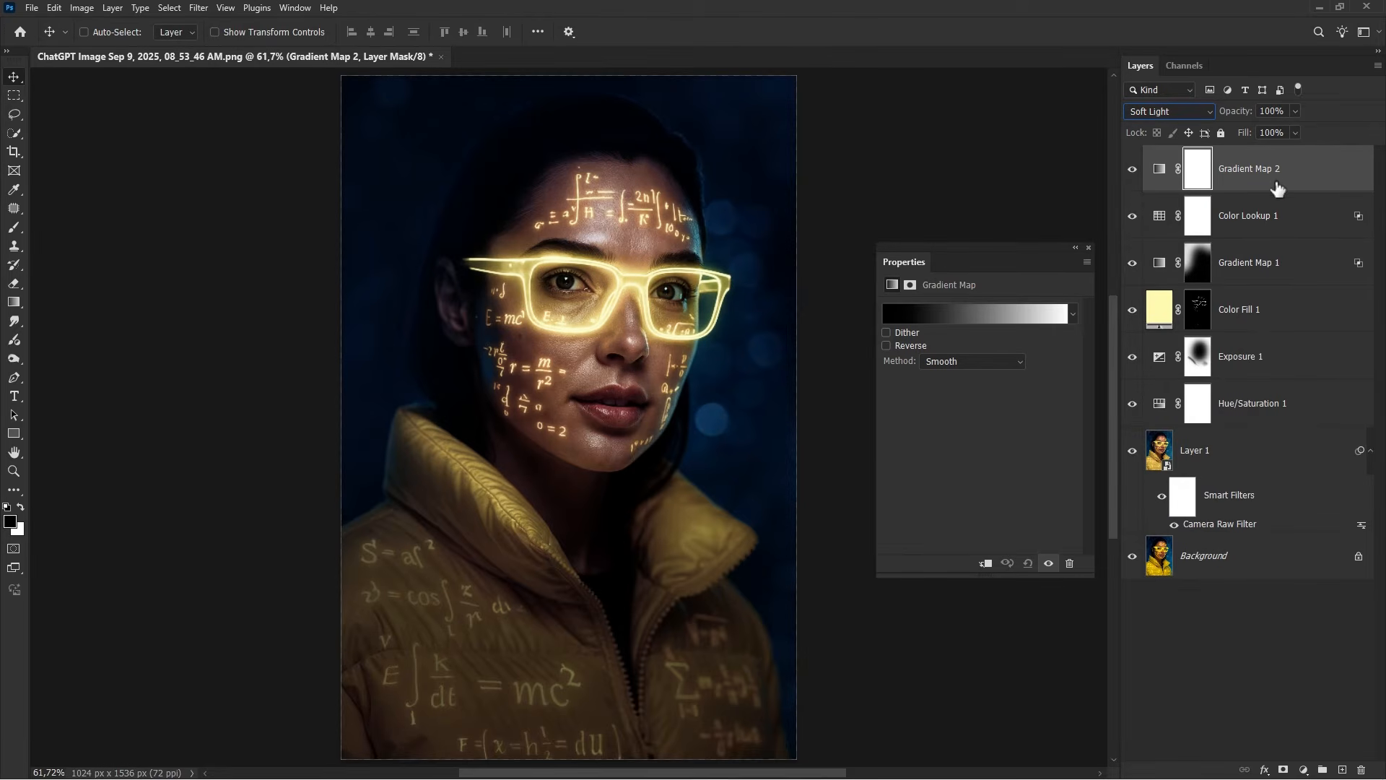
# Split the second Gradient Map's underlying-layer black Blend If slider to 0 / 255 and compare the image with and without the layer.
pyautogui.rightClick(1294, 171)
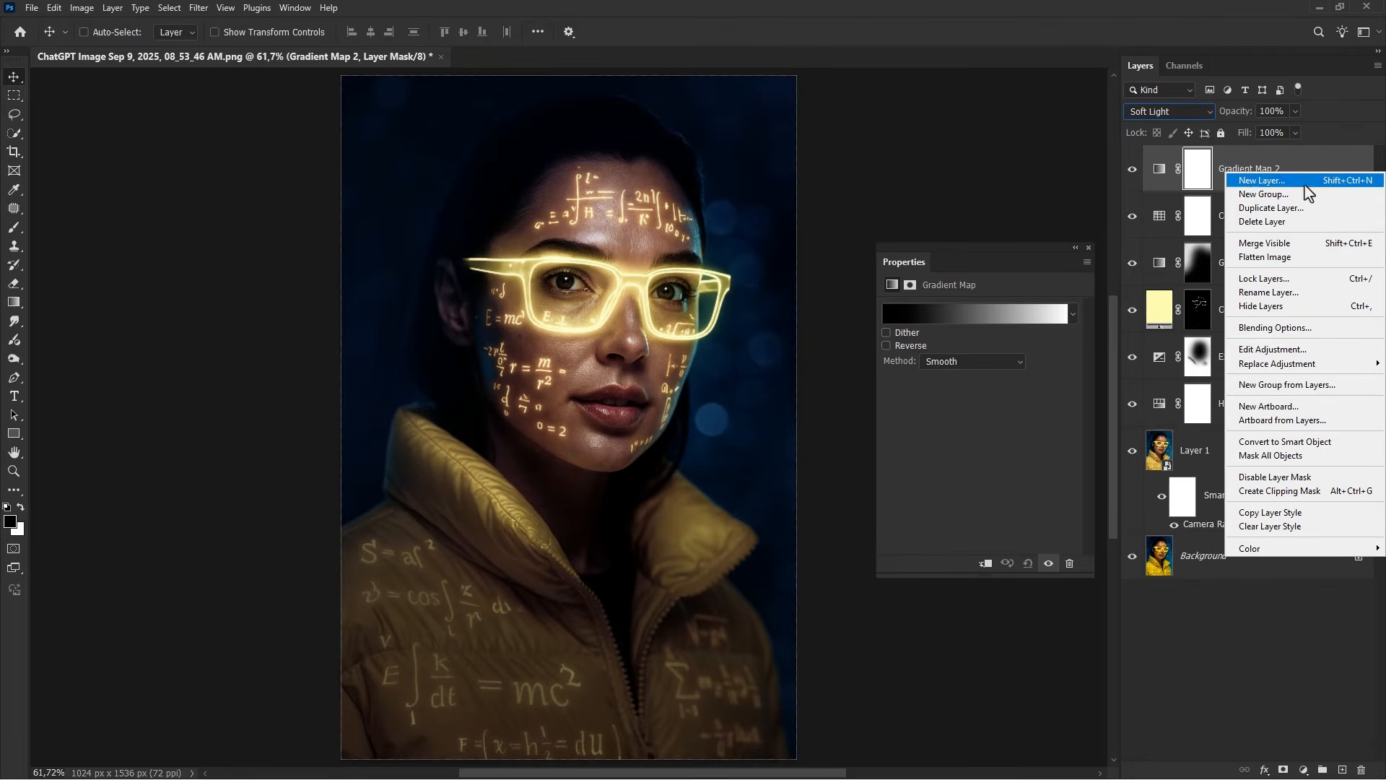
pyautogui.click(1292, 328)
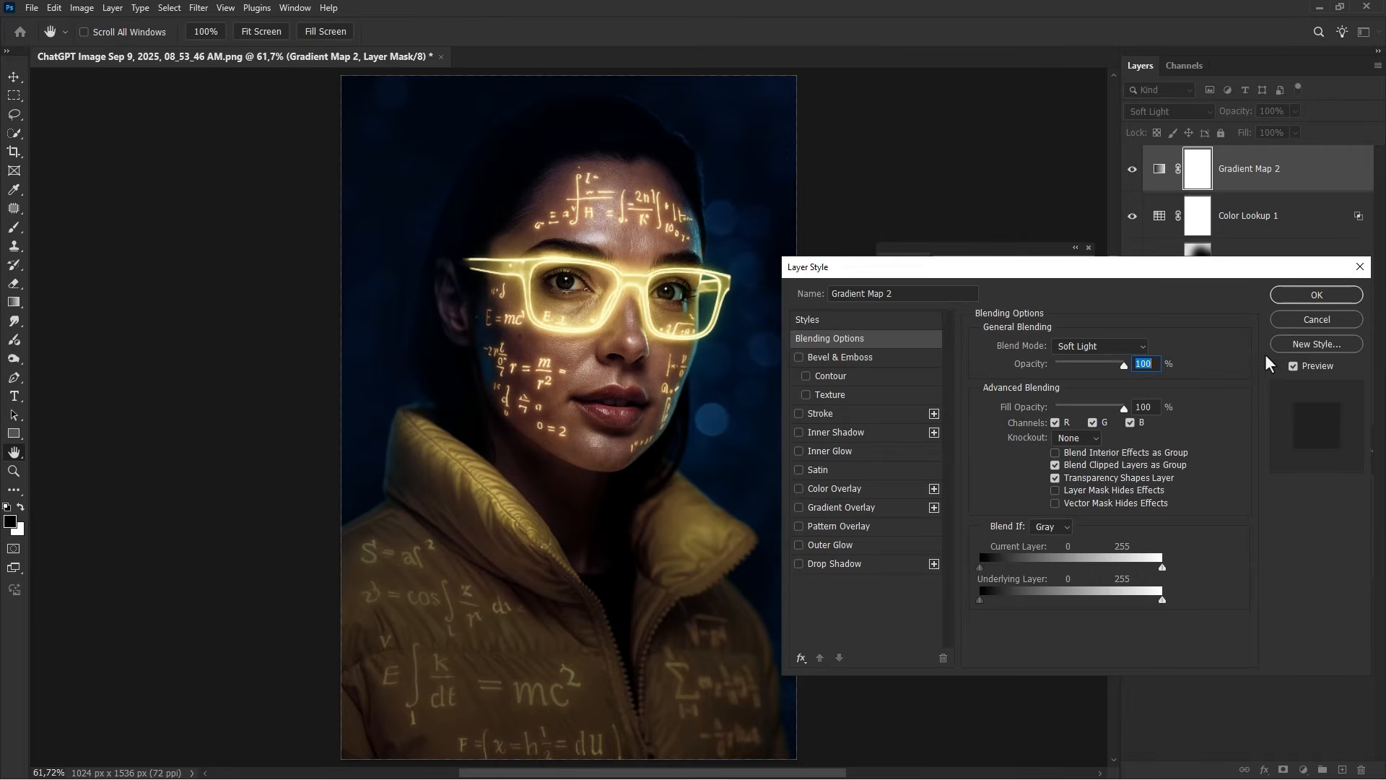
pyautogui.moveTo(979, 601); pyautogui.dragTo(1173, 603)
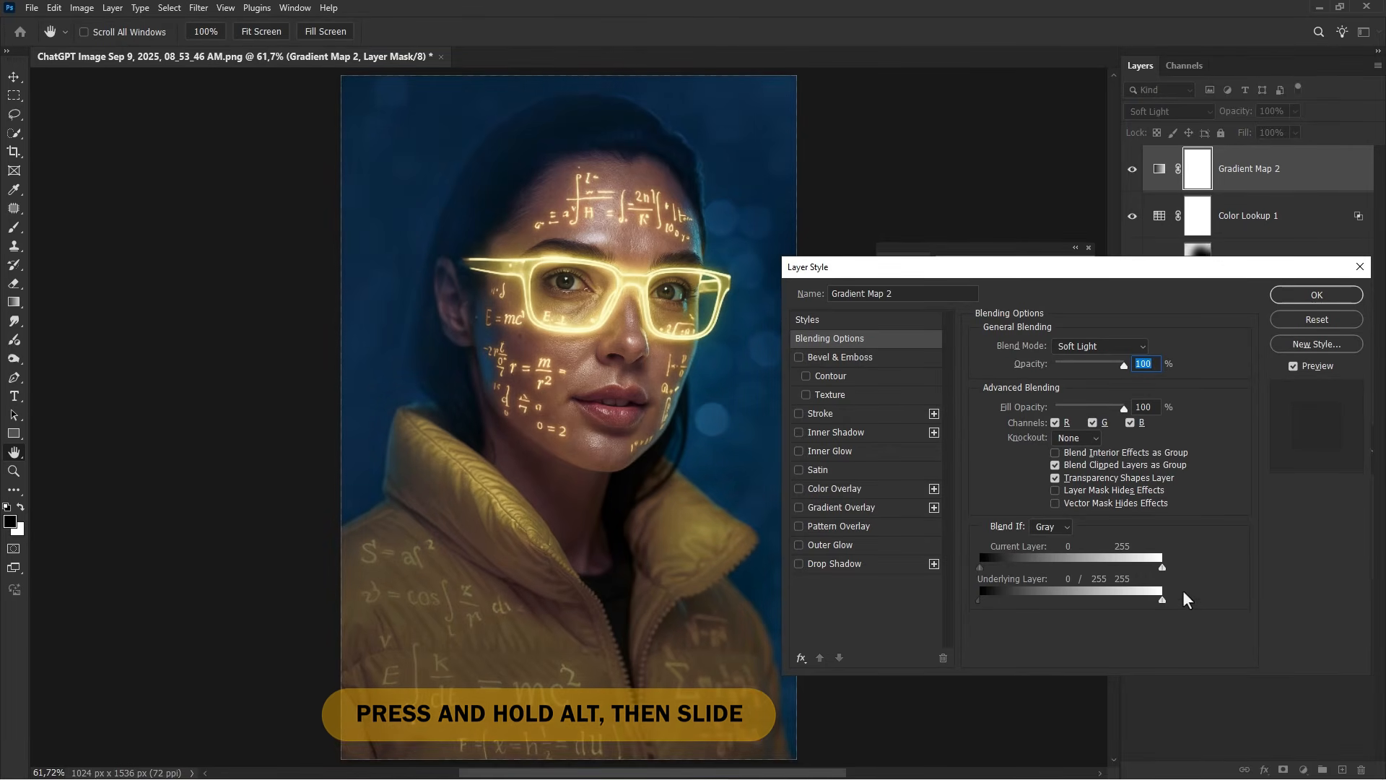
pyautogui.click(1314, 296)
pyautogui.click(1130, 170)
pyautogui.click(1131, 170)
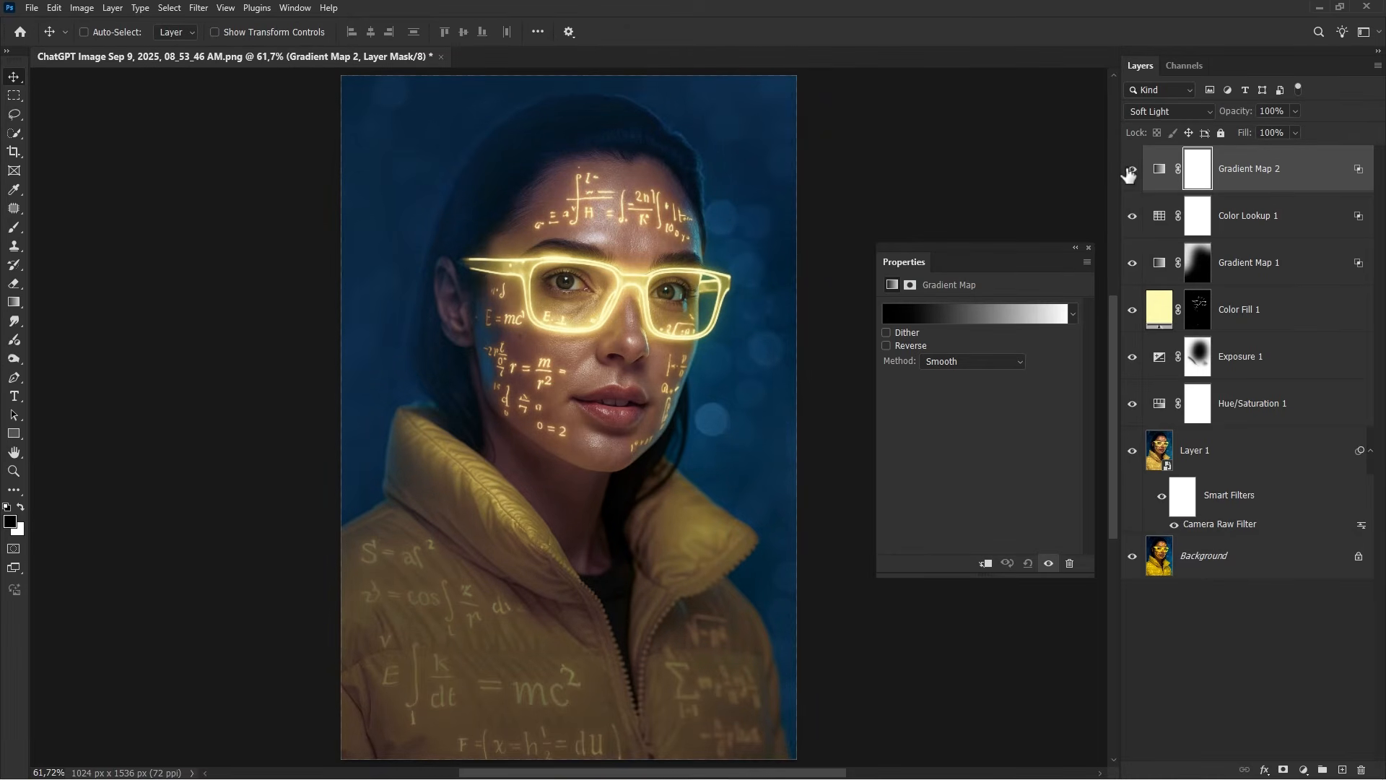
pyautogui.click(1088, 247)
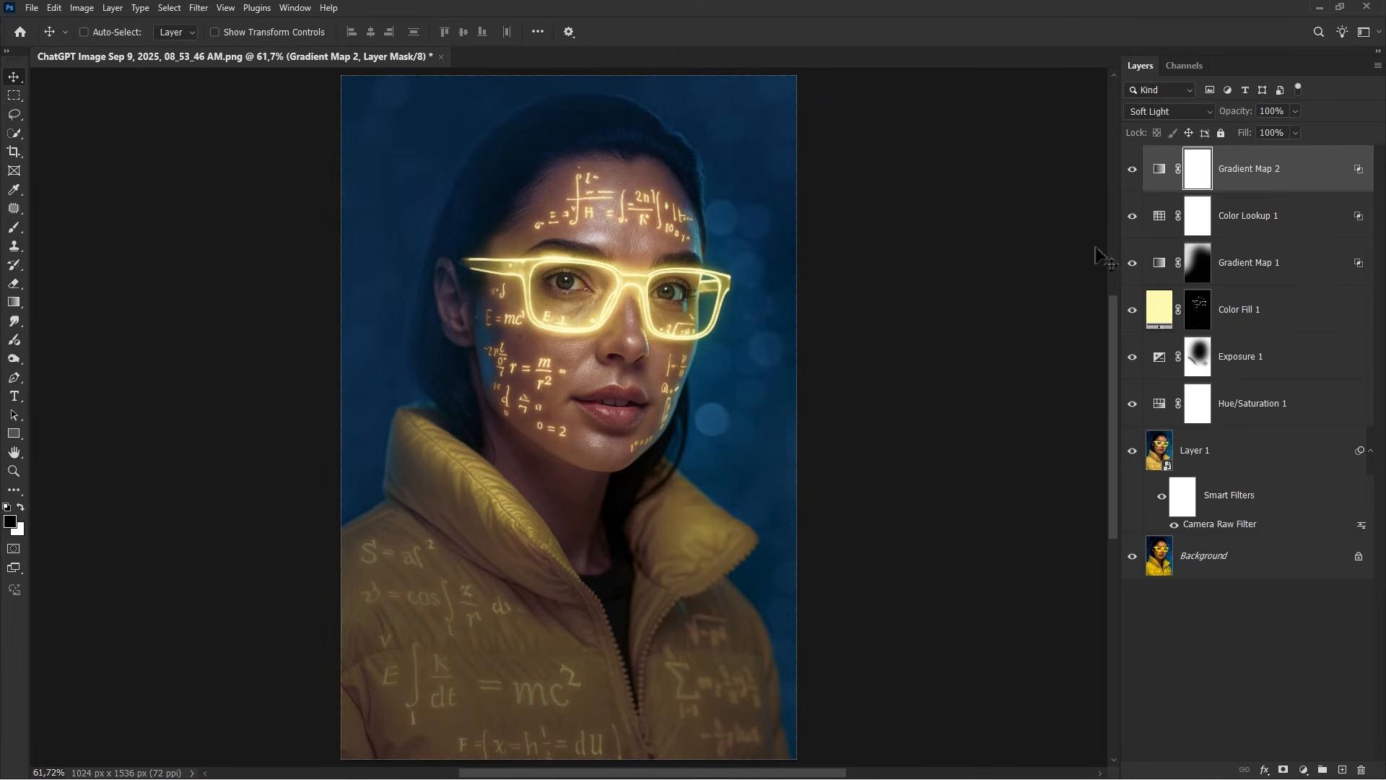
# Add a black-to-transparent Gradient Fill layer on top with Radial style, centred on the face and reversed to form a vignette.
pyautogui.click(1268, 175)
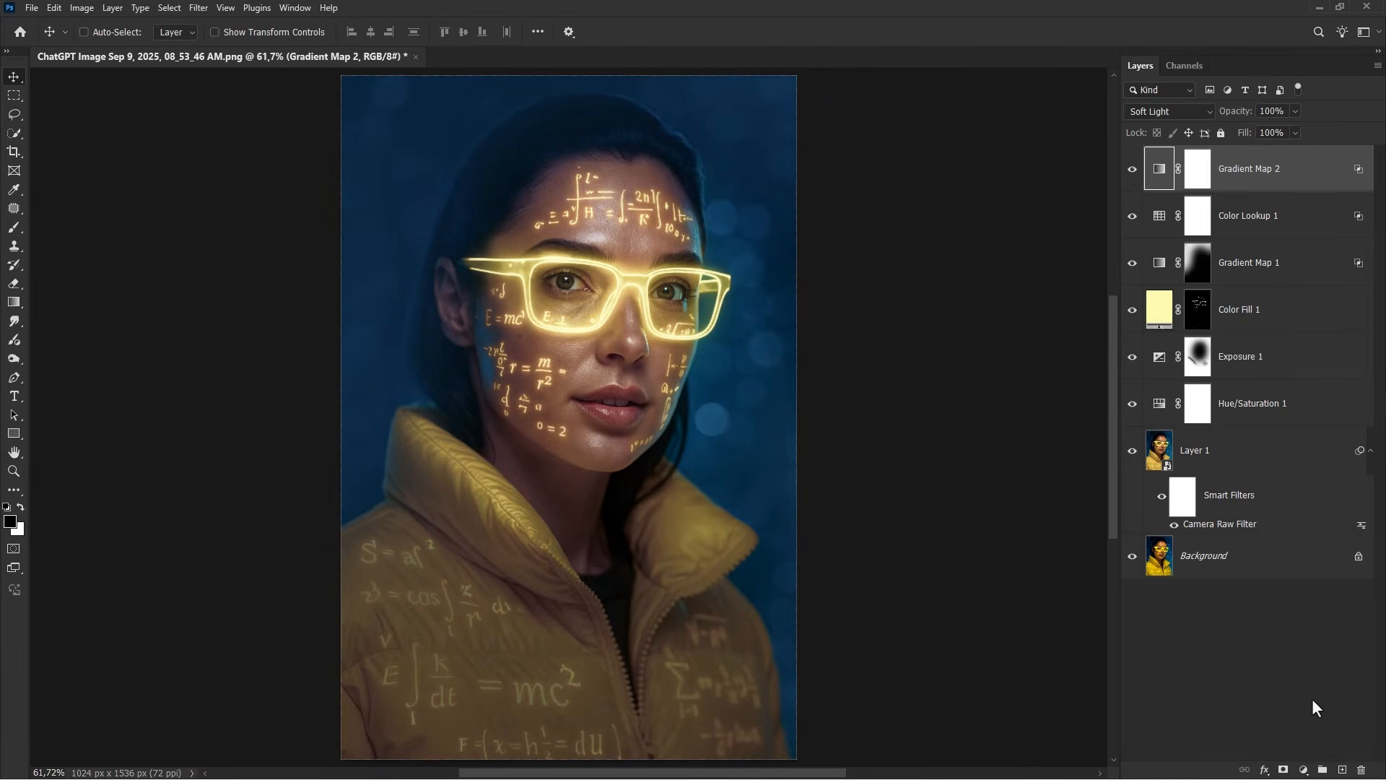
pyautogui.click(1302, 770)
pyautogui.click(1310, 525)
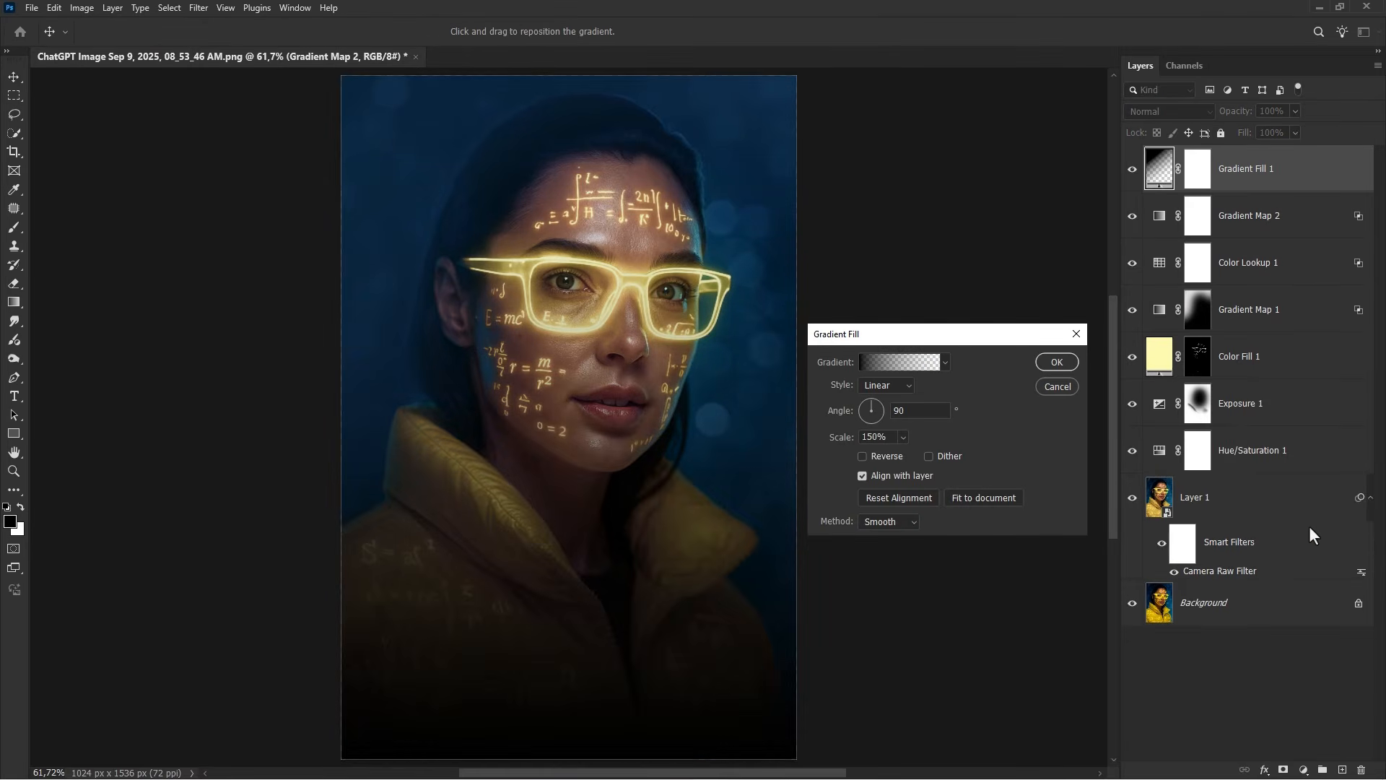
pyautogui.click(881, 387)
pyautogui.click(881, 409)
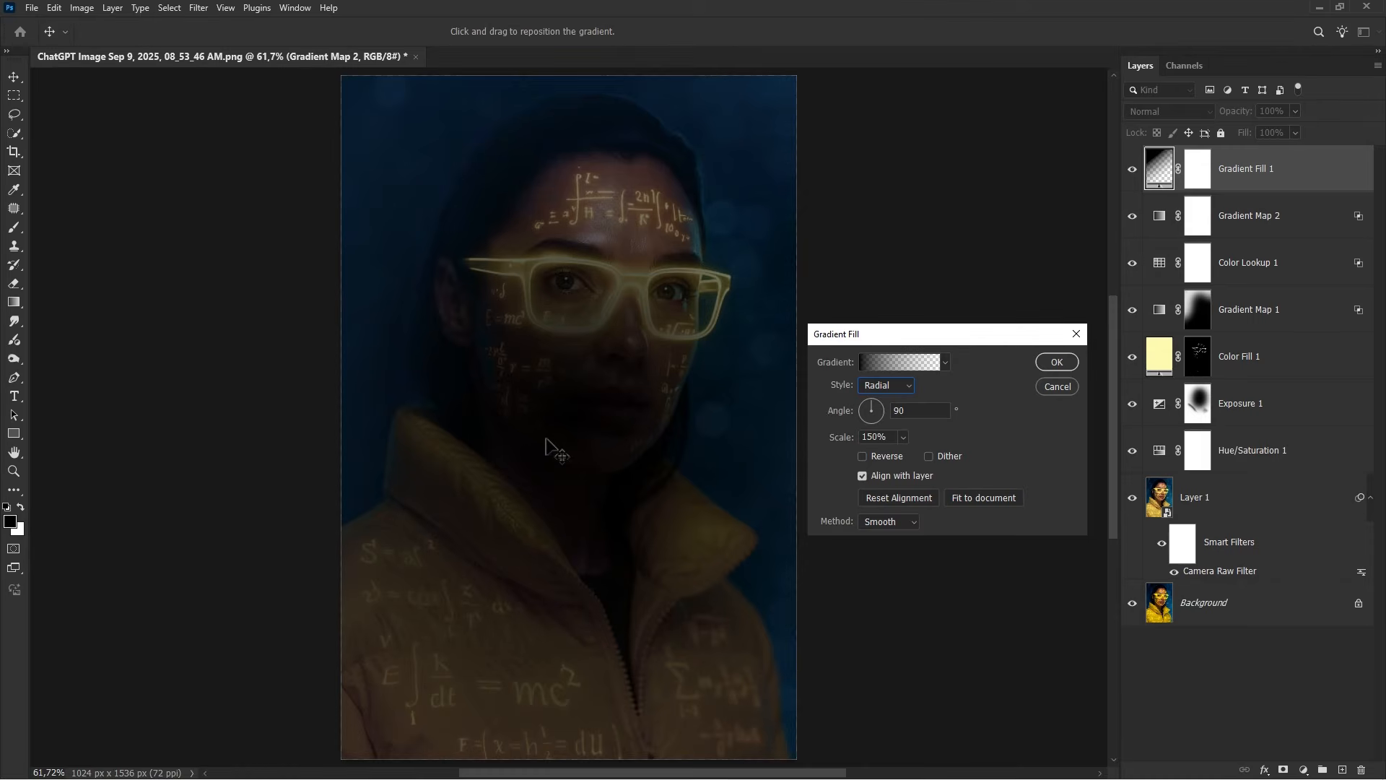
pyautogui.moveTo(545, 436); pyautogui.dragTo(573, 347)
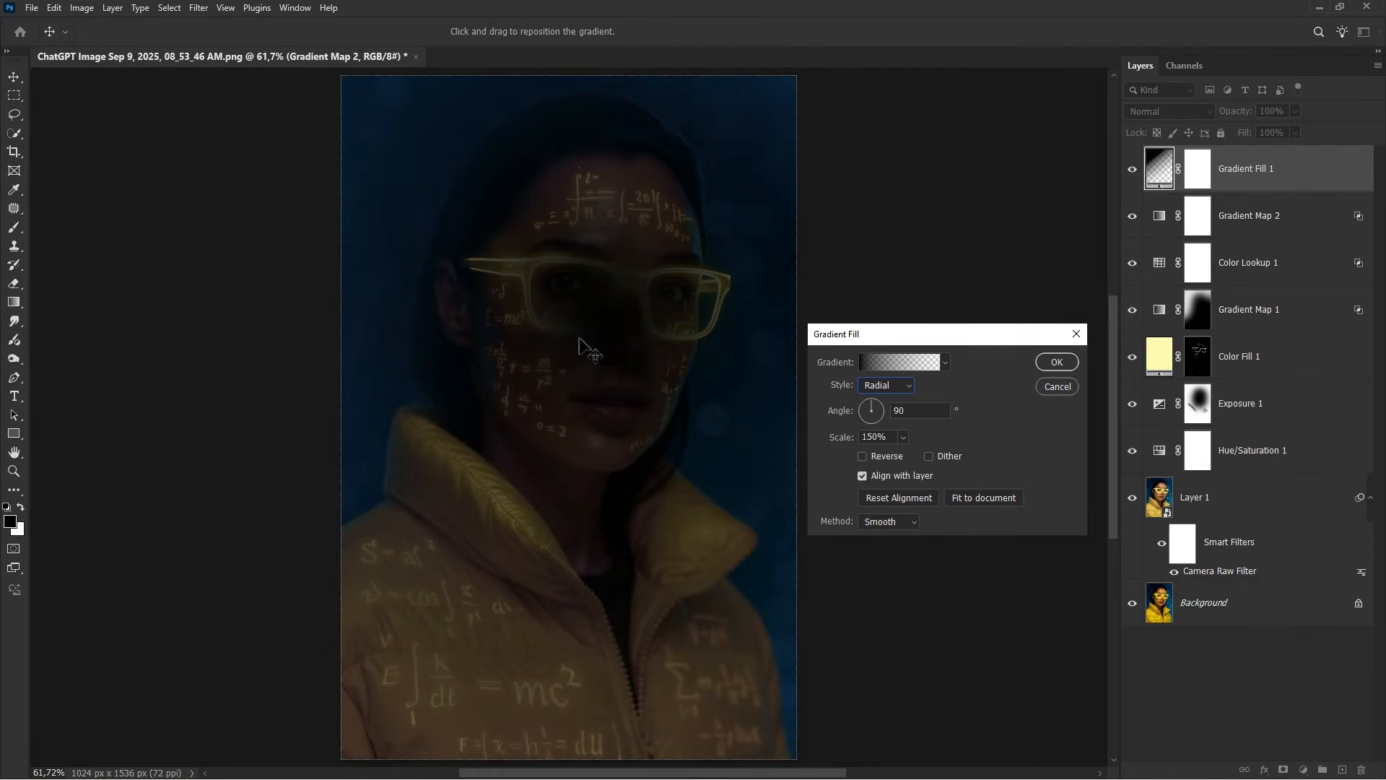
pyautogui.click(862, 457)
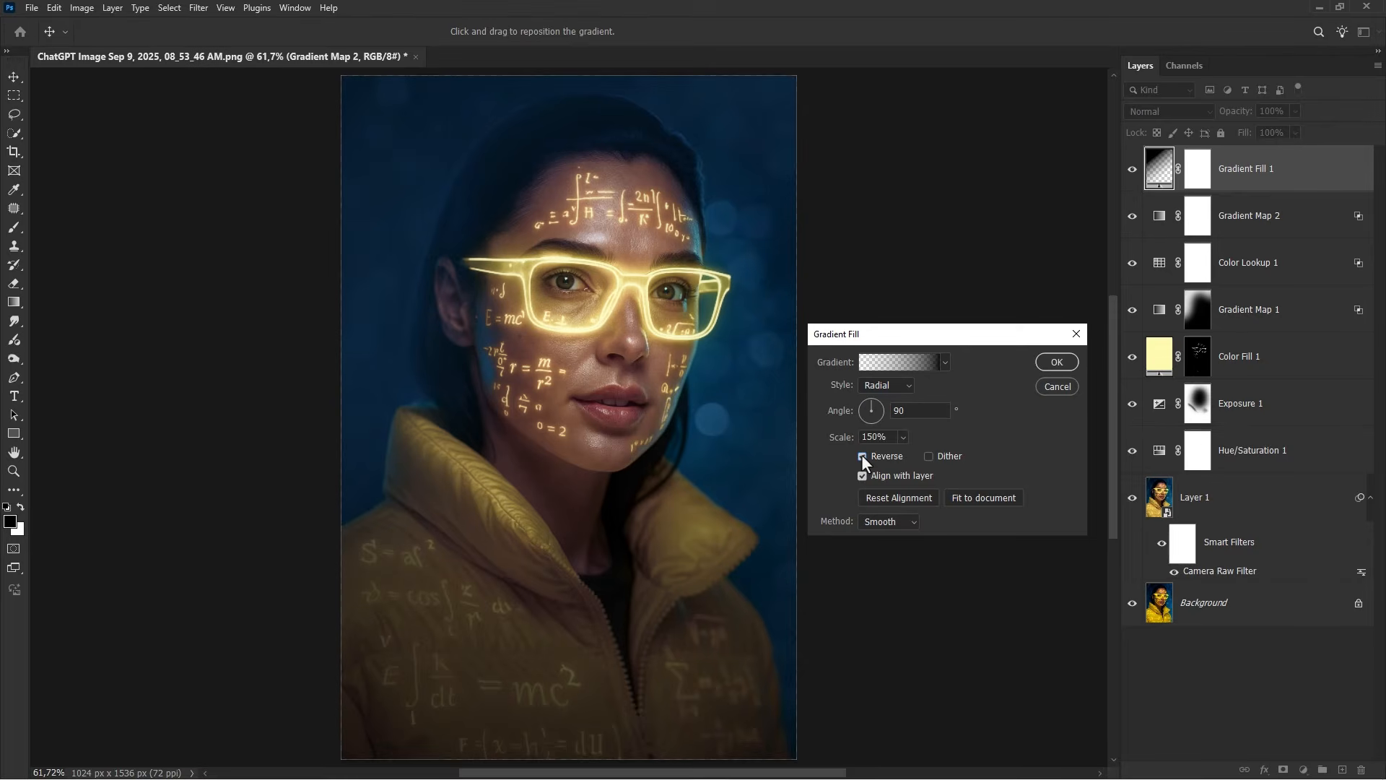
pyautogui.click(1070, 362)
# Set the Gradient Fill layer's blend mode to Soft Light and compare the image with and without the vignette.
pyautogui.click(1160, 111)
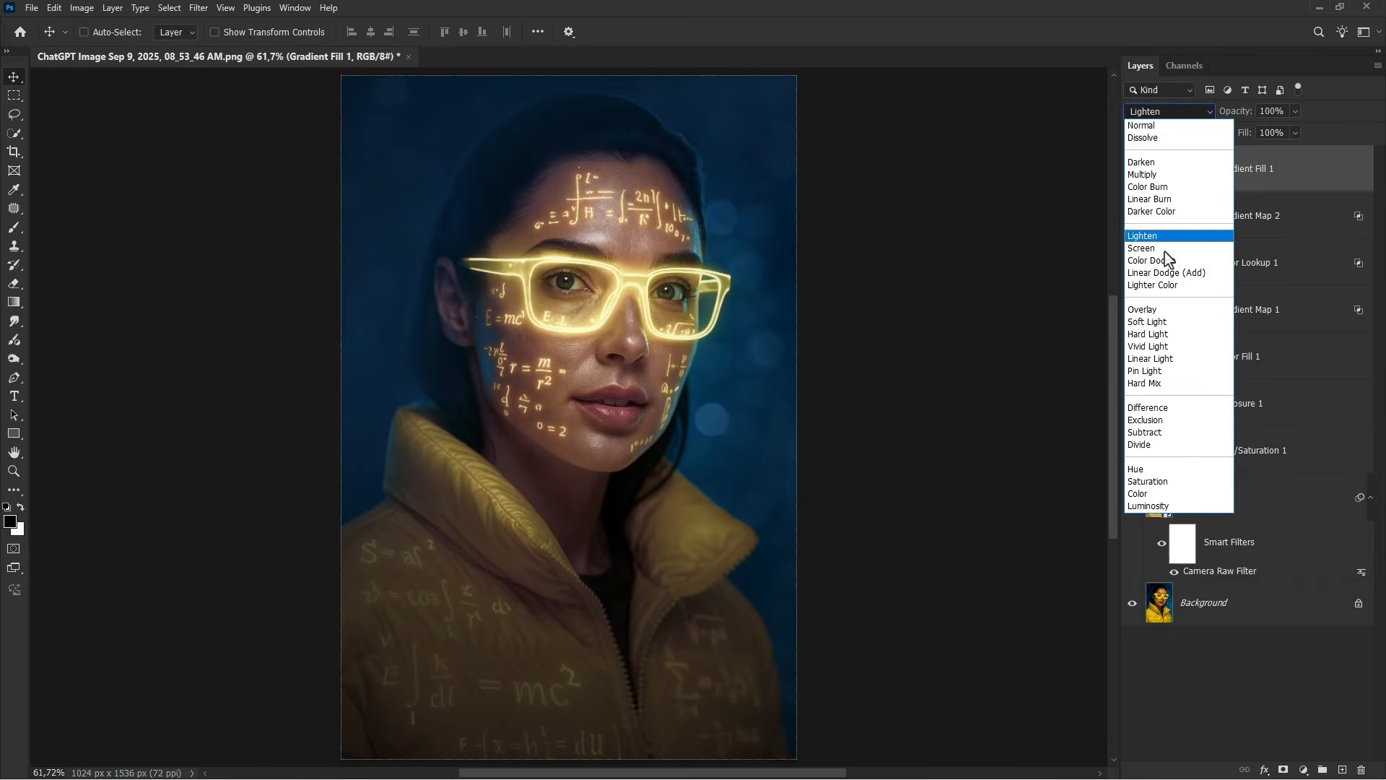
pyautogui.click(1146, 321)
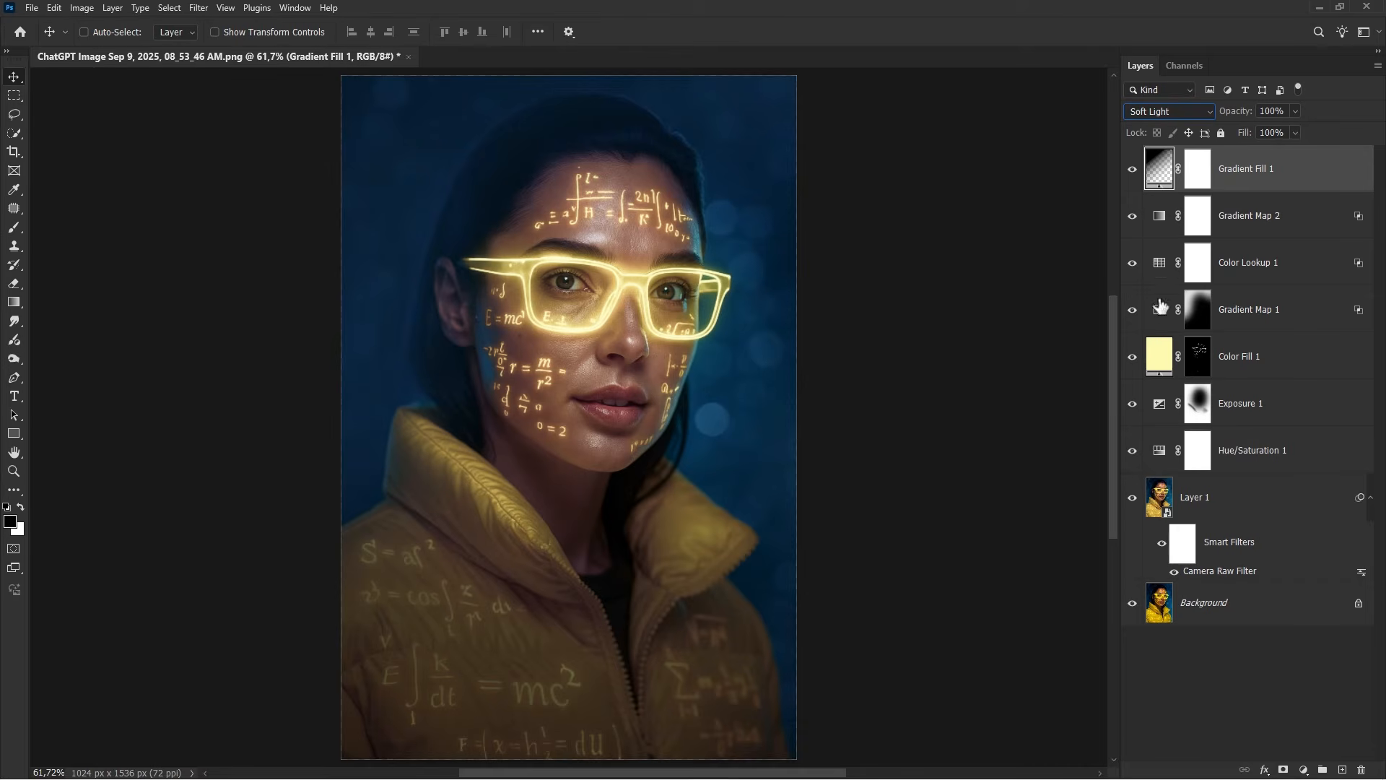
pyautogui.click(1132, 169)
pyautogui.click(1133, 168)
# Add a Curves adjustment layer on top and move its RGB white point to input 240.
pyautogui.click(1304, 768)
pyautogui.click(1301, 581)
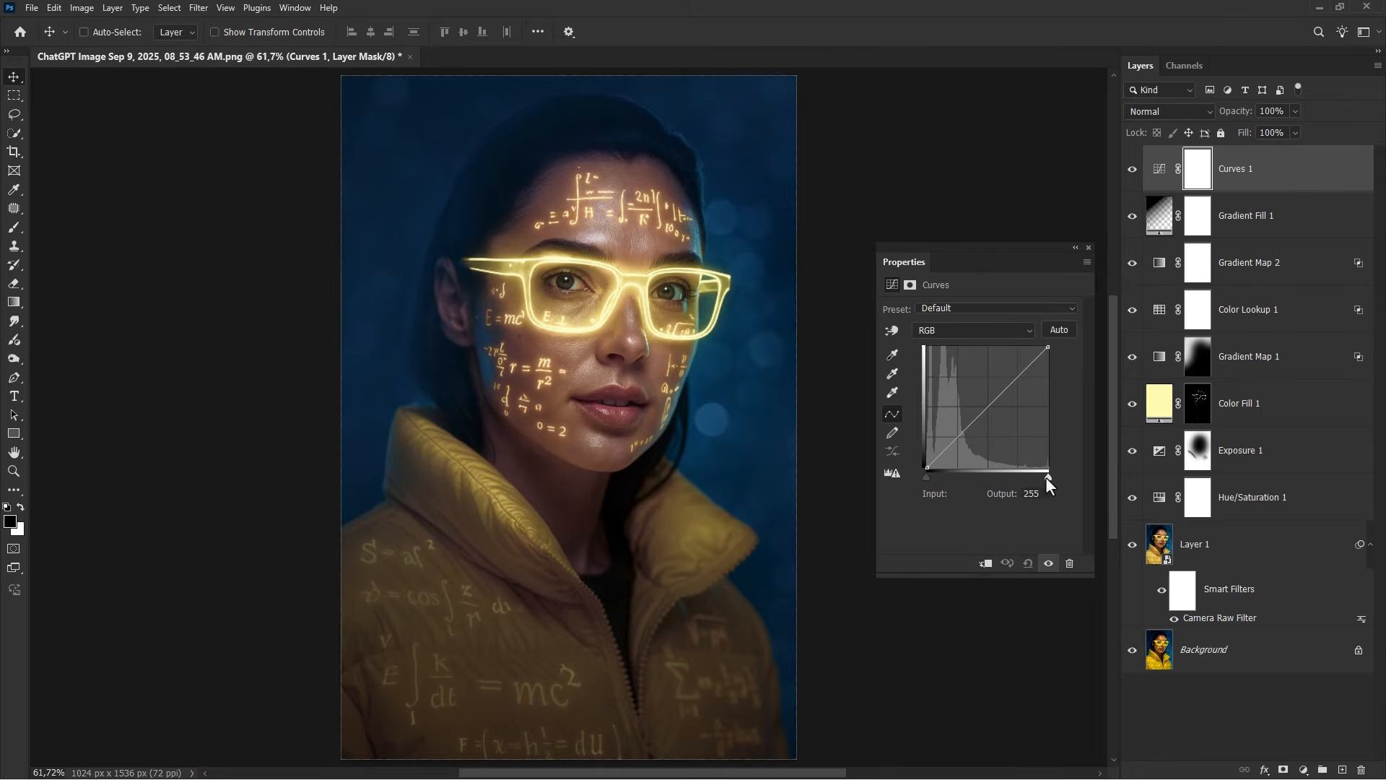
pyautogui.moveTo(1045, 477); pyautogui.dragTo(1040, 474)
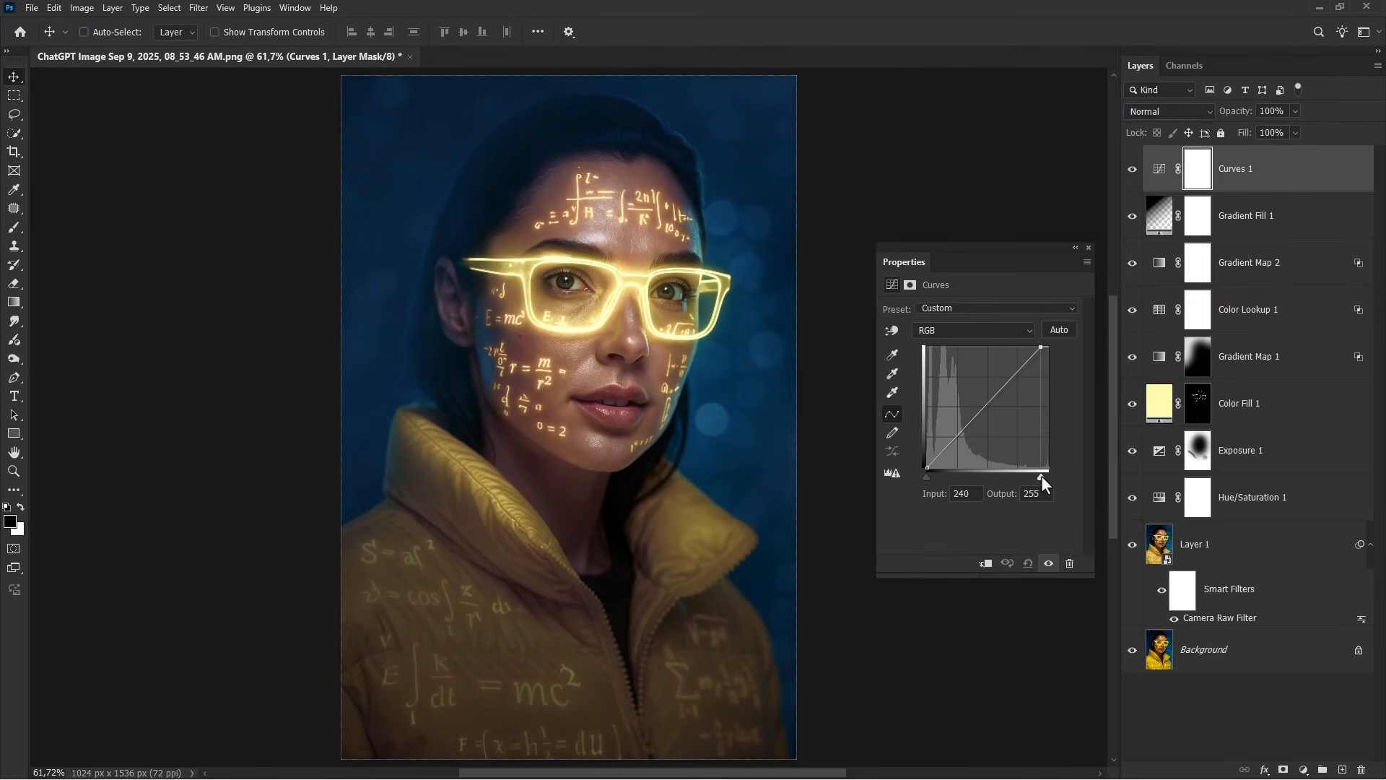
# Invert the Curves layer's mask to black and ready the Brush tool with white as the foreground colour.
pyautogui.click(1089, 248)
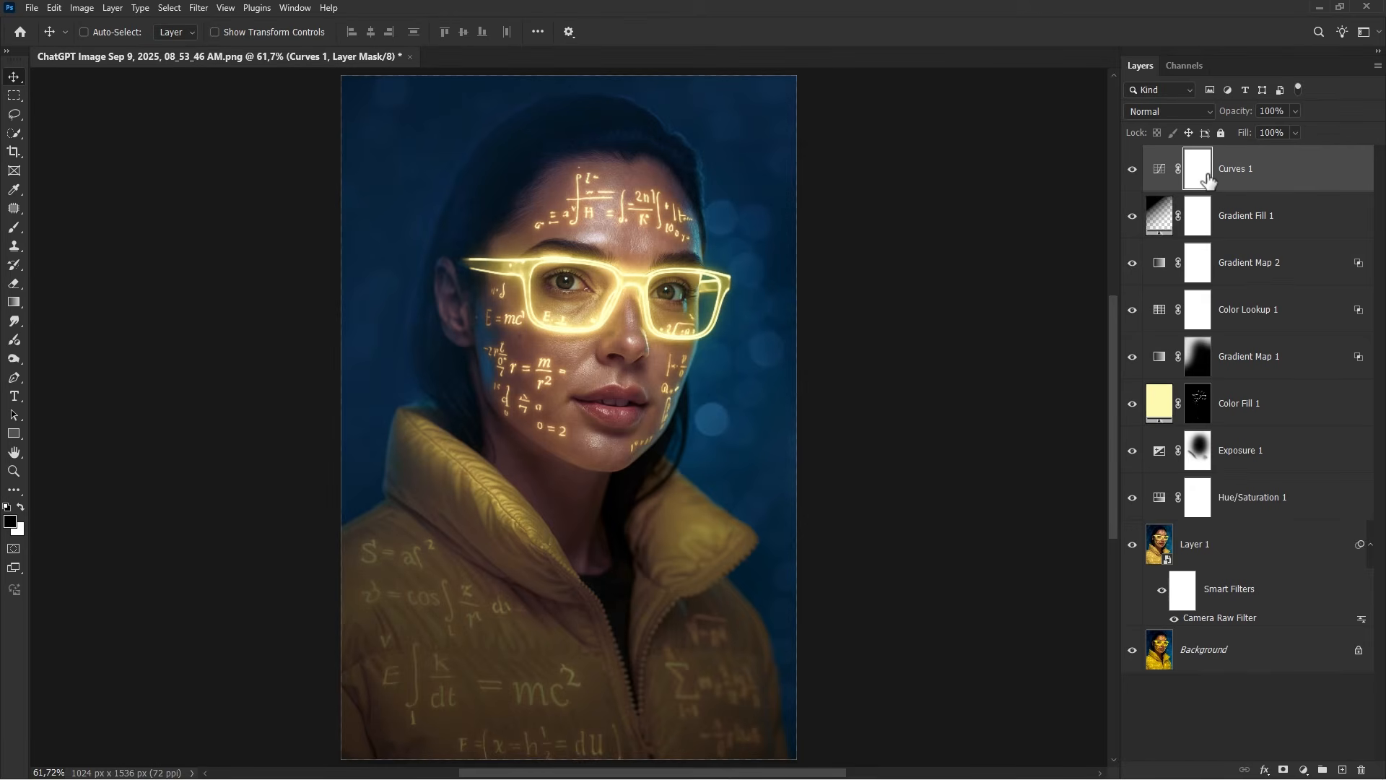
pyautogui.hotkey('ctrl', 'i')
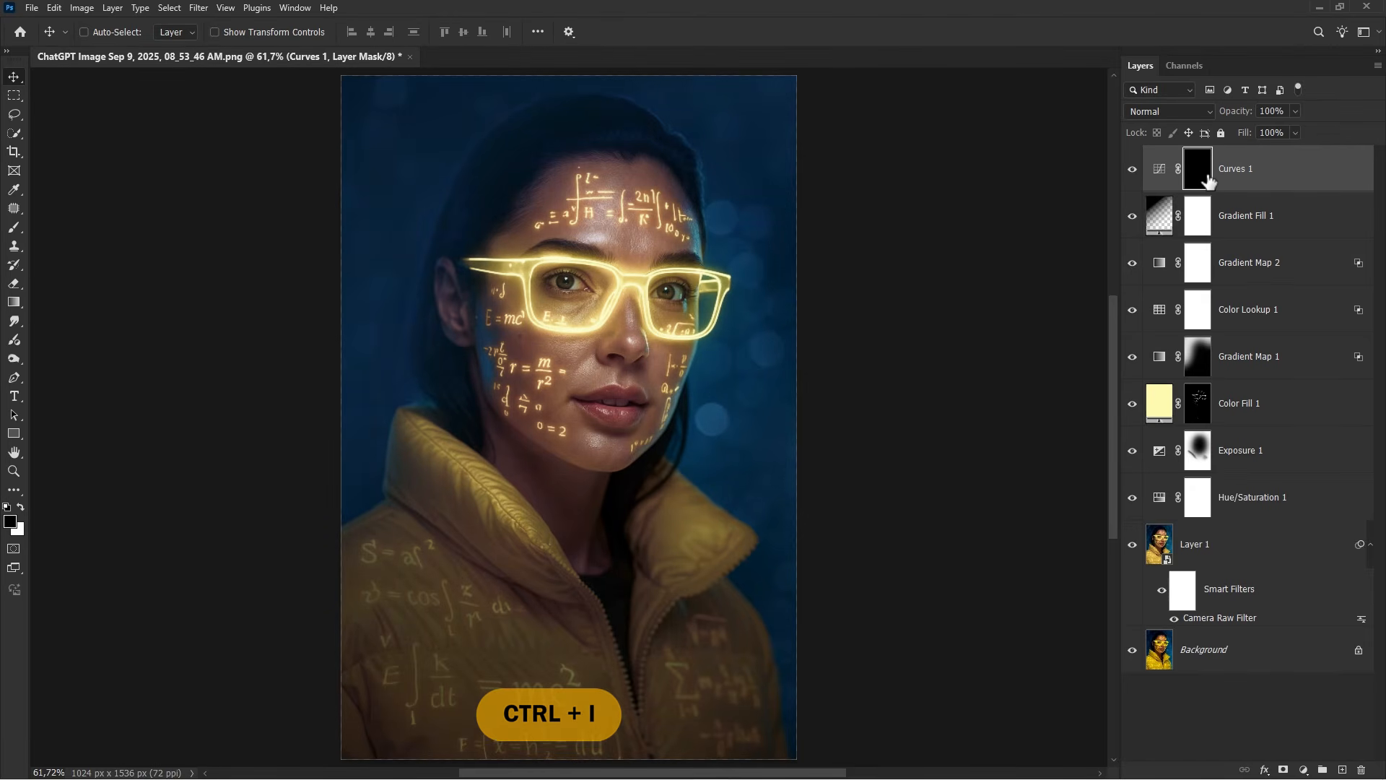
pyautogui.click(14, 226)
pyautogui.click(51, 231)
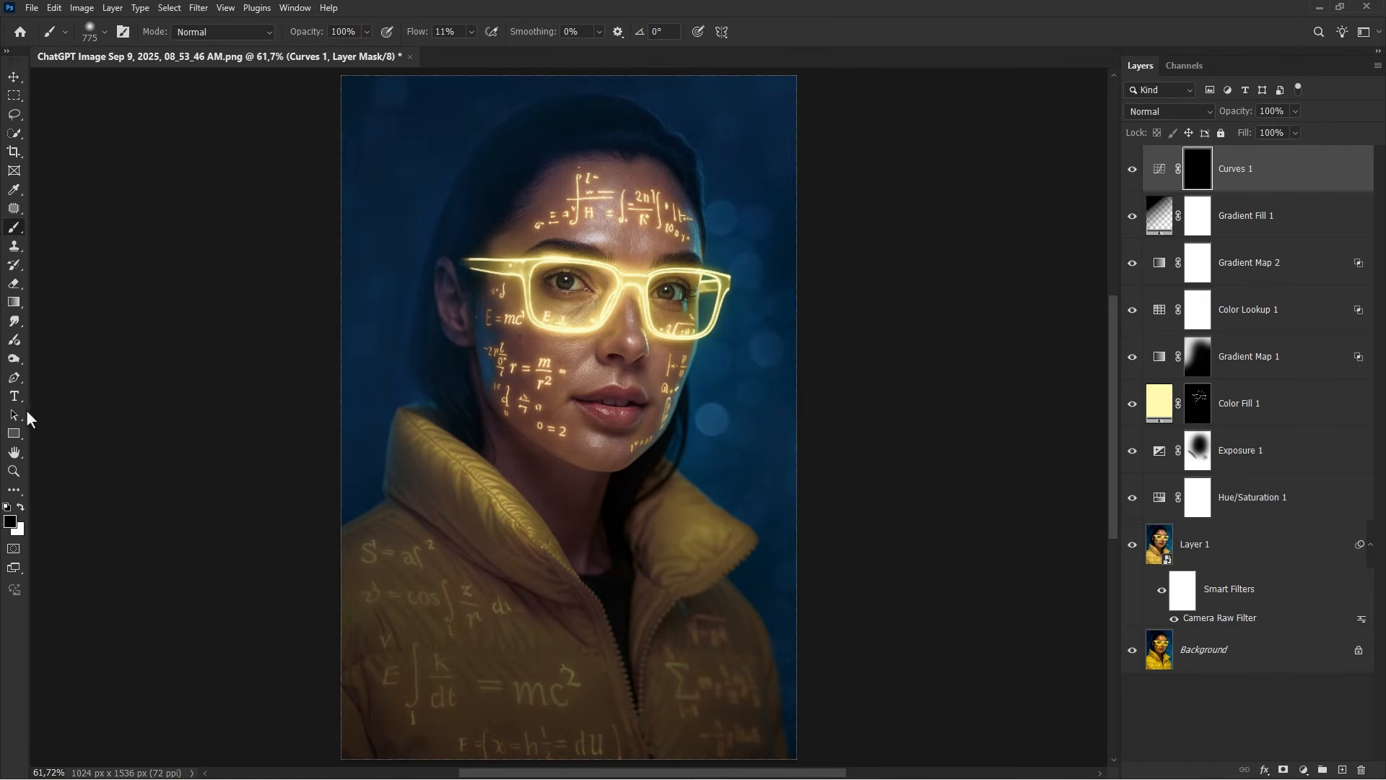
pyautogui.click(19, 507)
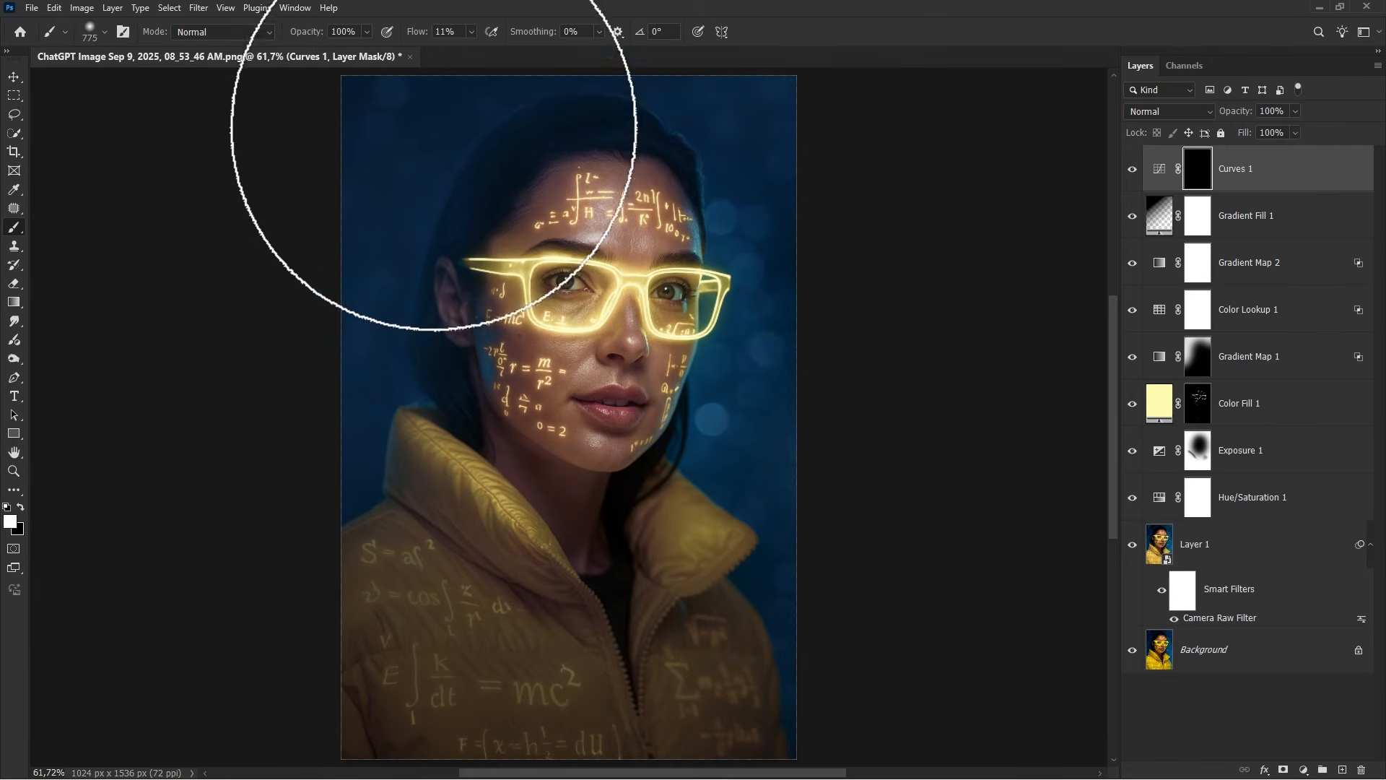
# Set the brush flow to 100% and paint white over the face on the Curves mask, then compare with and without it.
pyautogui.moveTo(415, 34); pyautogui.dragTo(535, 40)
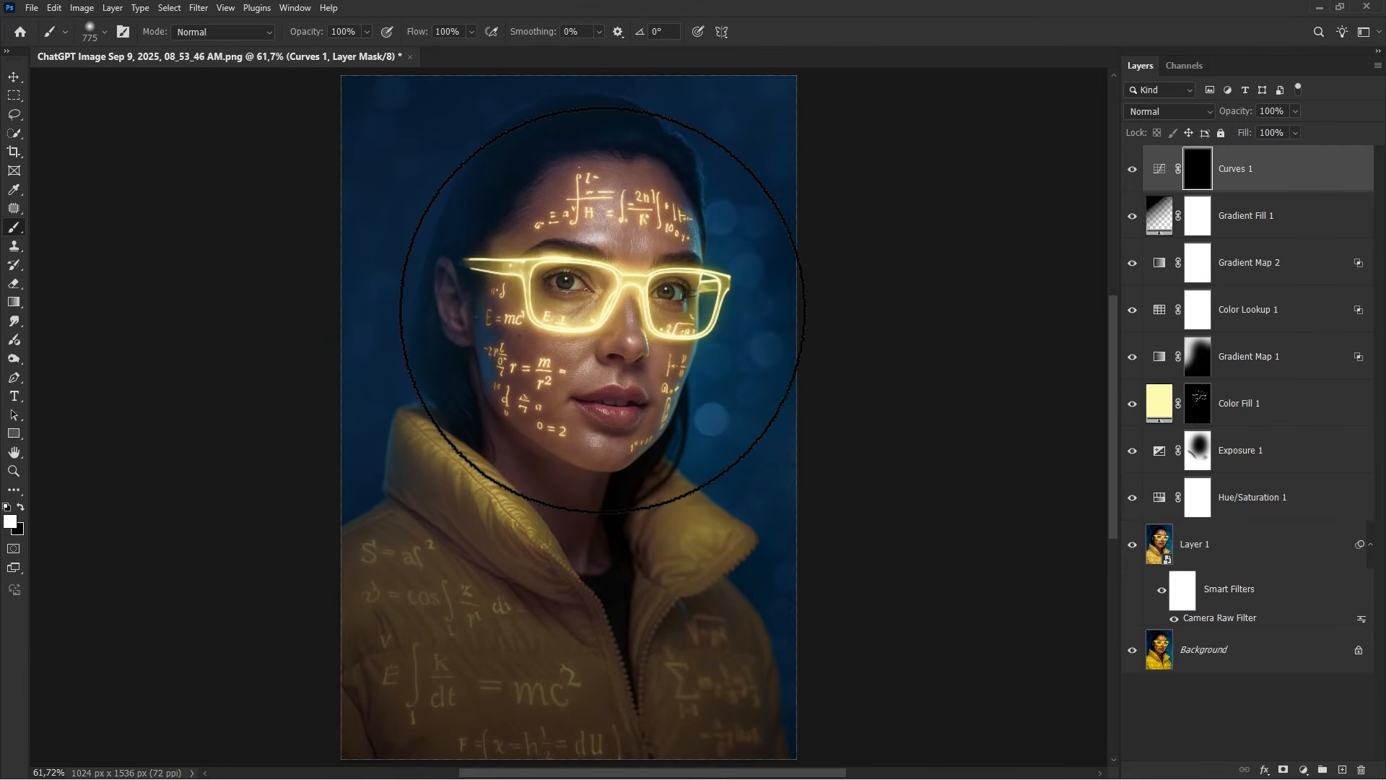
pyautogui.click(605, 303)
pyautogui.moveTo(610, 275)
pyautogui.mouseDown()
pyautogui.moveTo(584, 304)
pyautogui.moveTo(604, 387)
pyautogui.mouseUp()
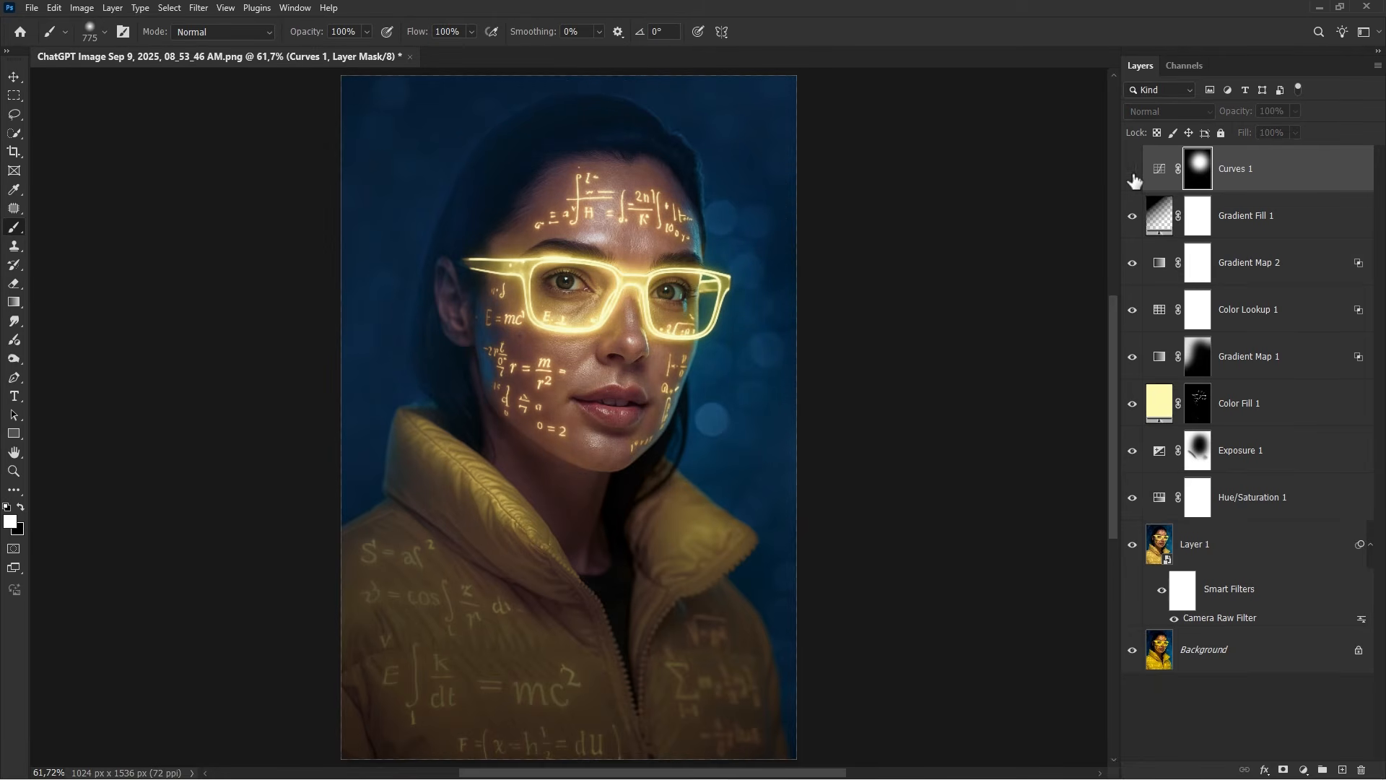
pyautogui.click(1284, 175)
pyautogui.press('v')
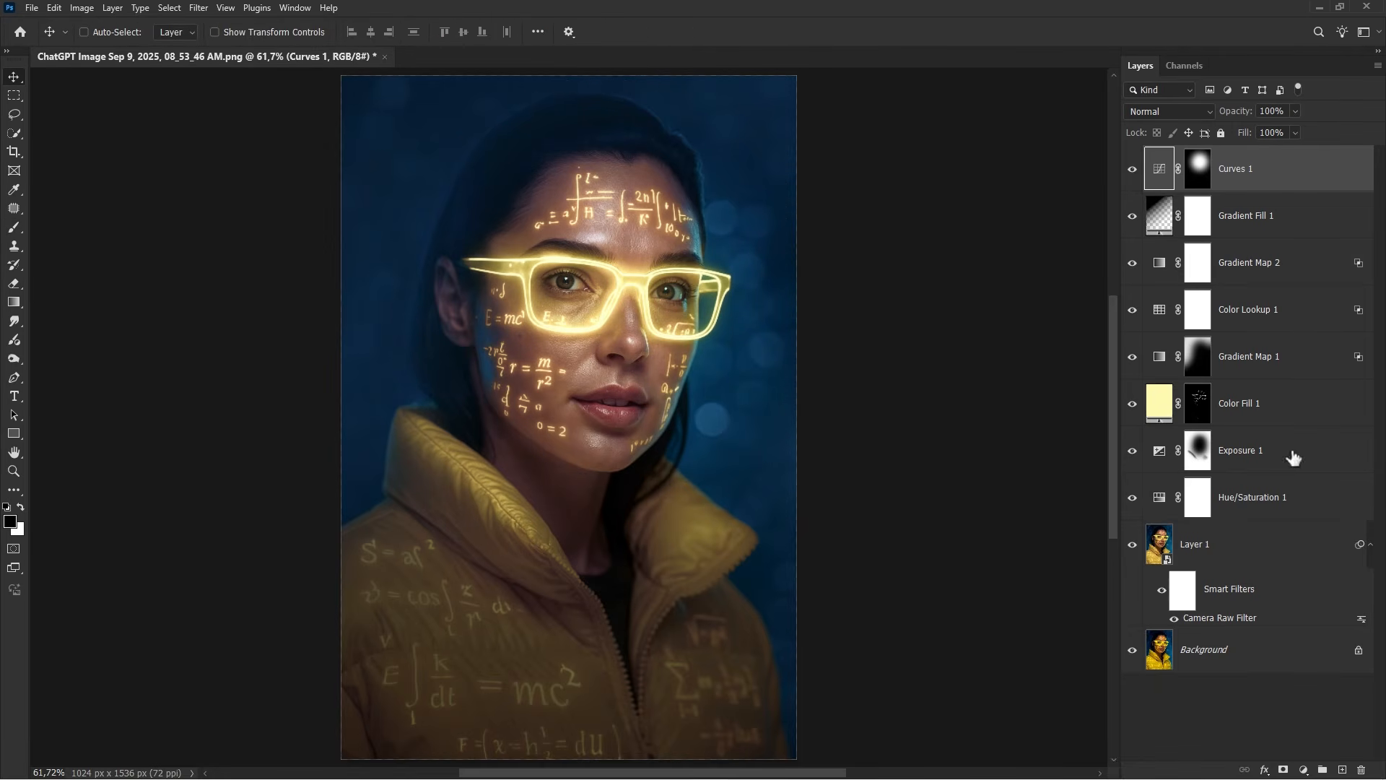
# Add a Selective Color adjustment layer on top and raise Black in the Blues to about +52%.
pyautogui.click(1305, 768)
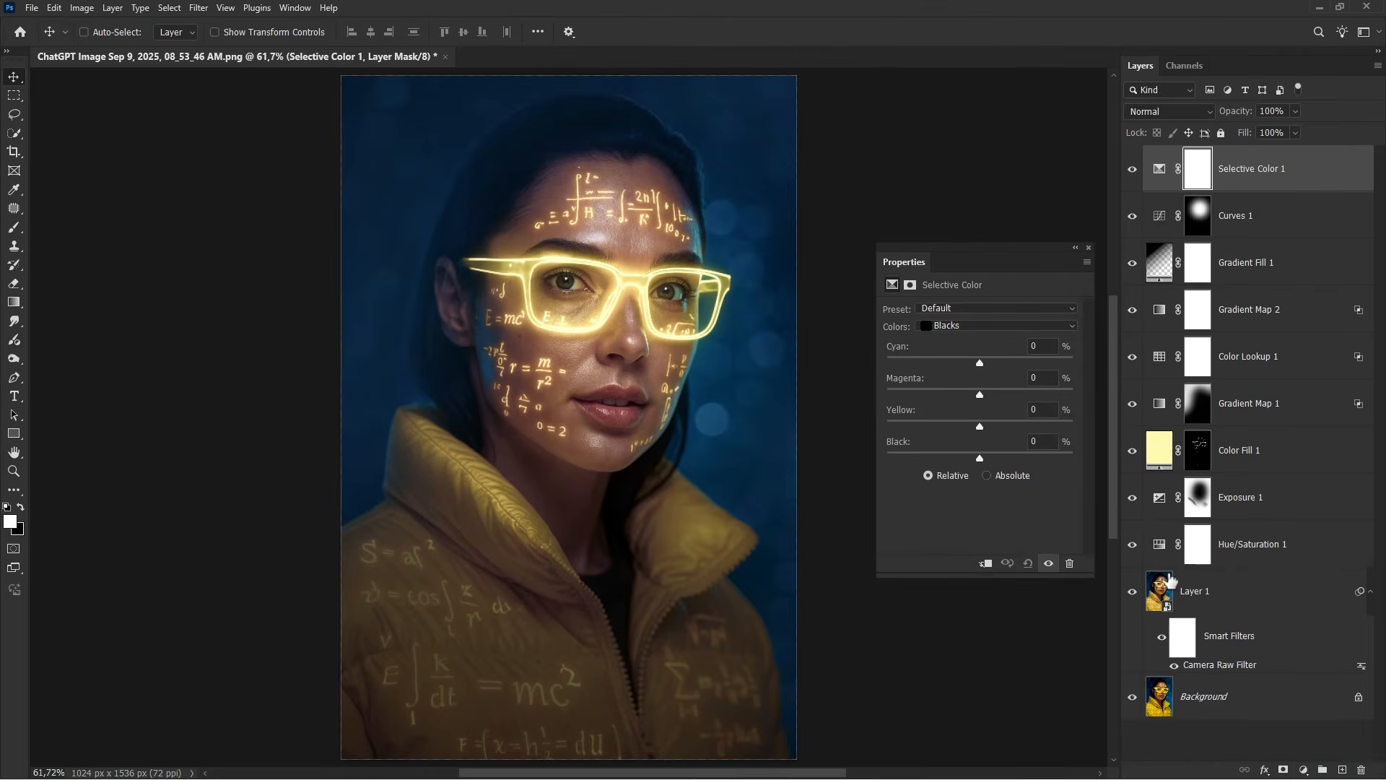
pyautogui.click(954, 324)
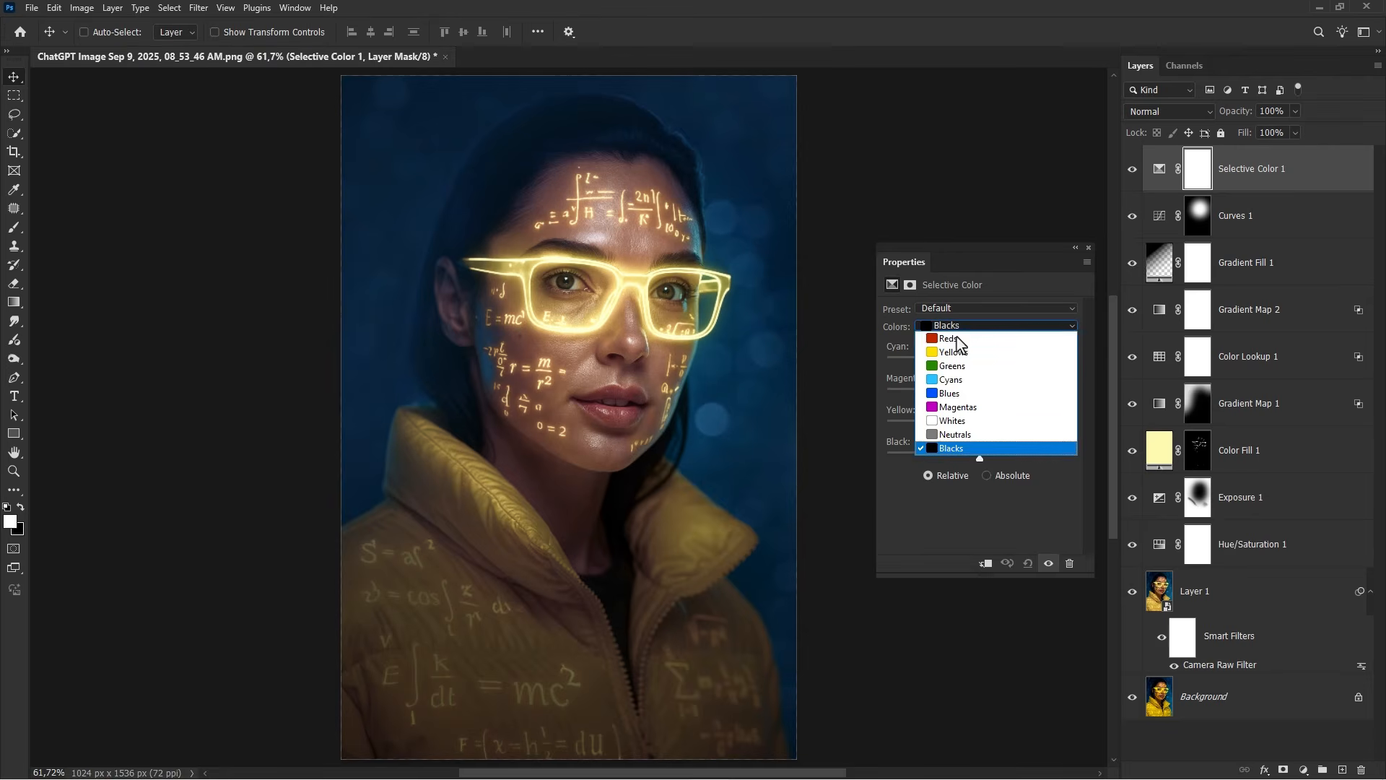
pyautogui.click(962, 394)
pyautogui.moveTo(980, 457); pyautogui.dragTo(996, 458)
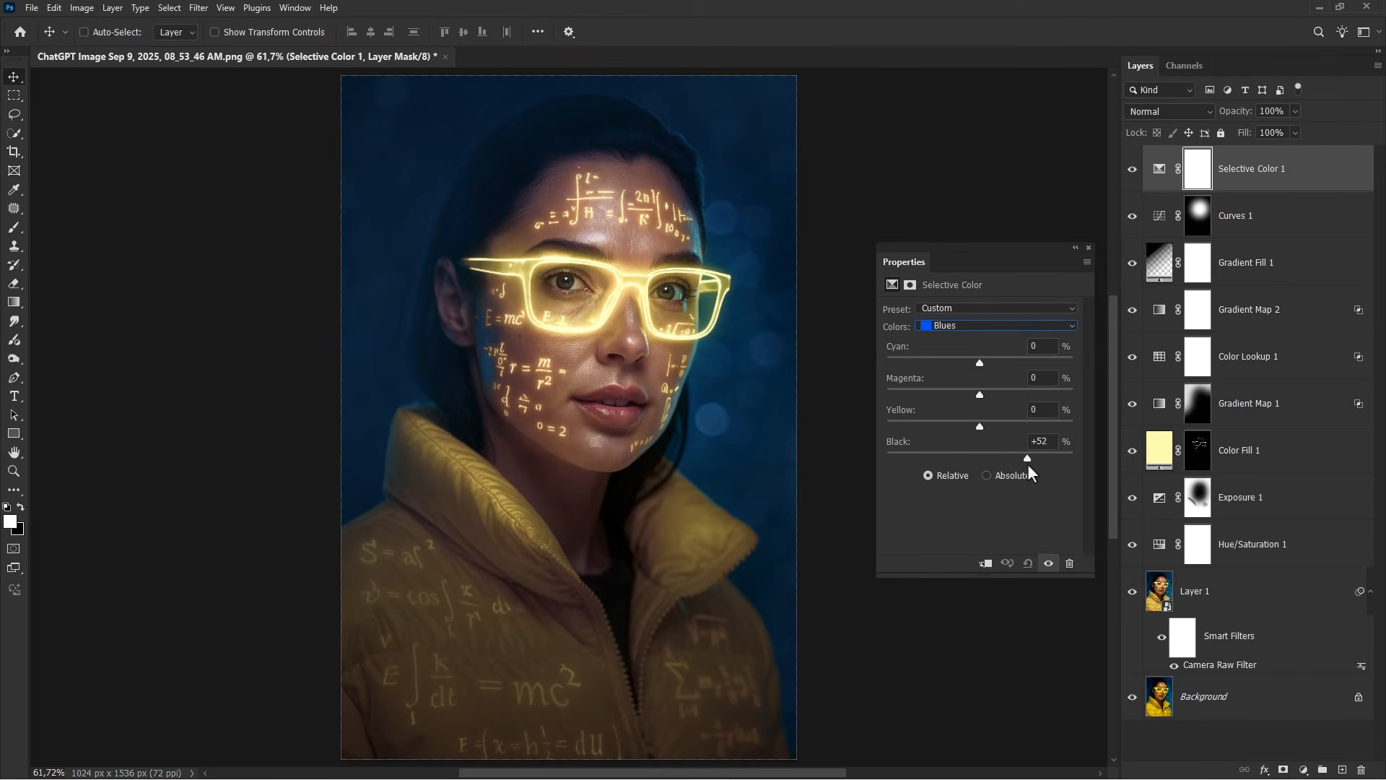
pyautogui.moveTo(1030, 465); pyautogui.dragTo(1033, 465)
# Adjust Yellow and Magenta in the Selective Color layer's Blues for a purer blue background, and compare the result.
pyautogui.moveTo(979, 427); pyautogui.dragTo(959, 392)
pyautogui.click(1088, 247)
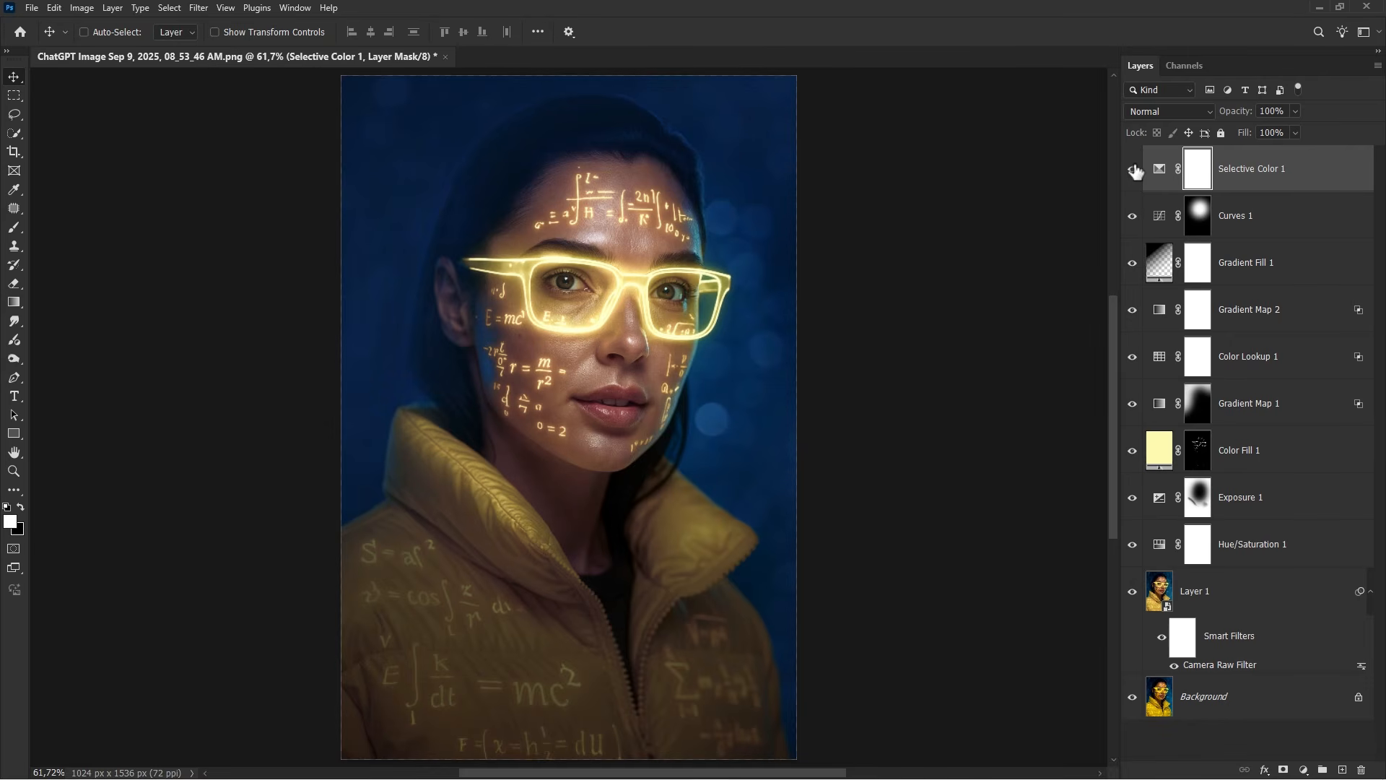
pyautogui.hotkey('ctrl', '2')
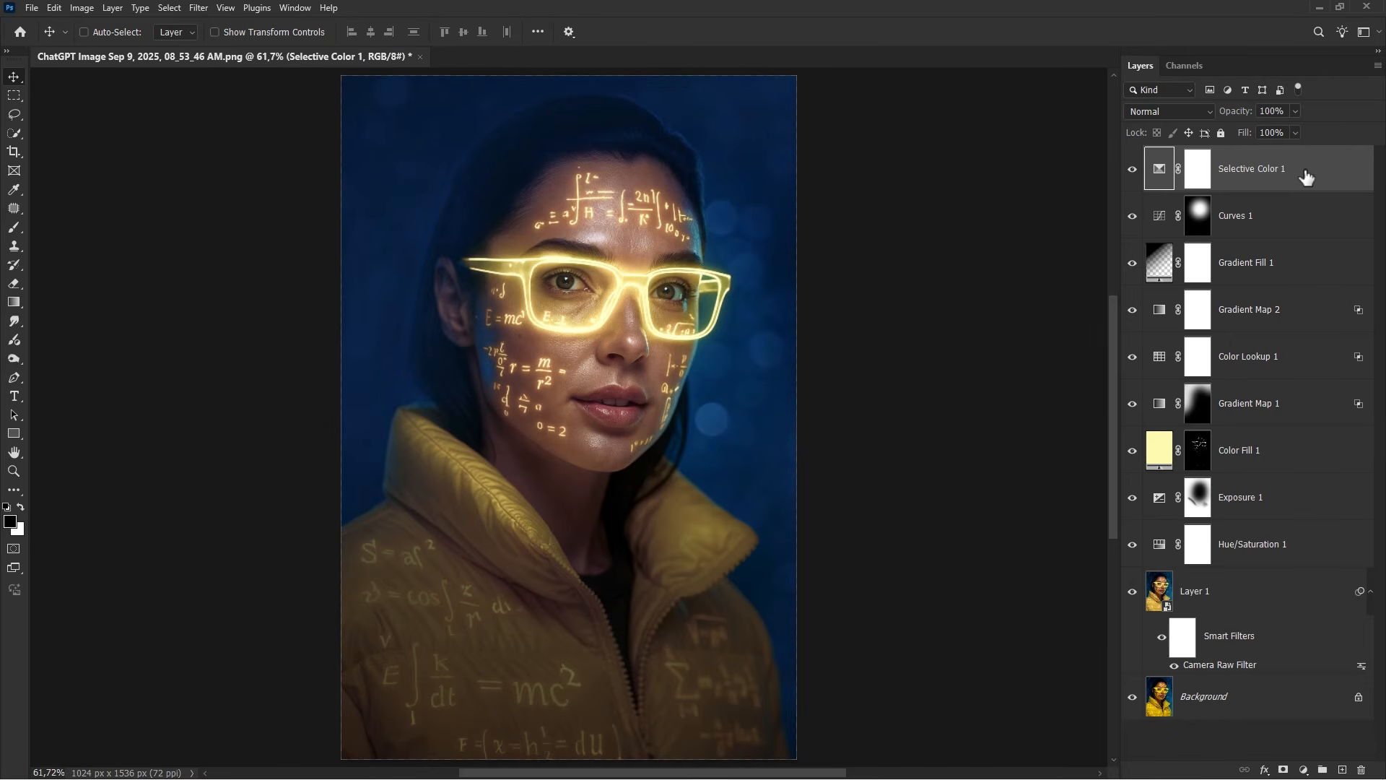